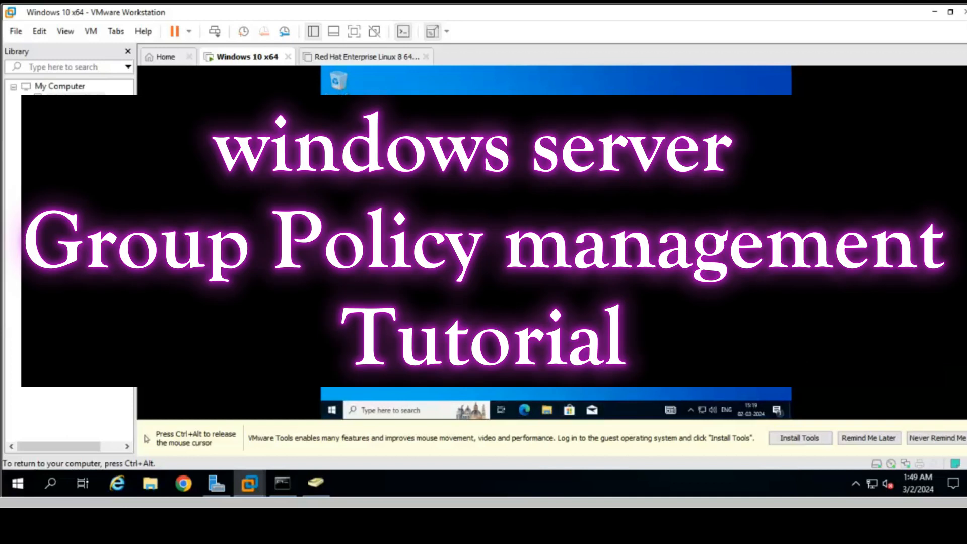
- Finish Edge's first-run setup on the Windows 10 VM without signing in or importing data, then close Edge and minimize VMware
{"action": "double_click", "coordinate": [341, 122]}
{"action": "key", "text": "ctrl+alt"}
{"action": "left_click", "coordinate": [705, 74]}
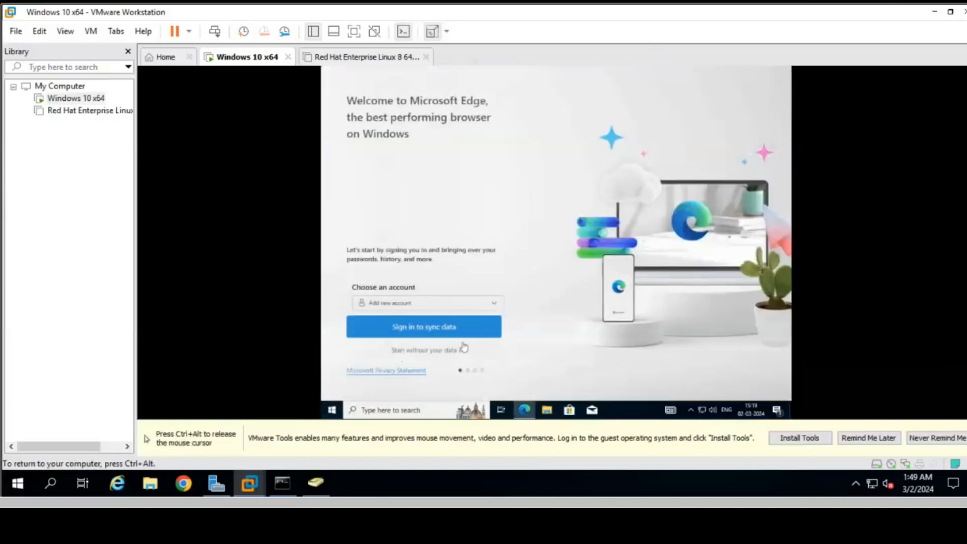
{"action": "left_click", "coordinate": [422, 350]}
{"action": "left_click", "coordinate": [422, 351]}
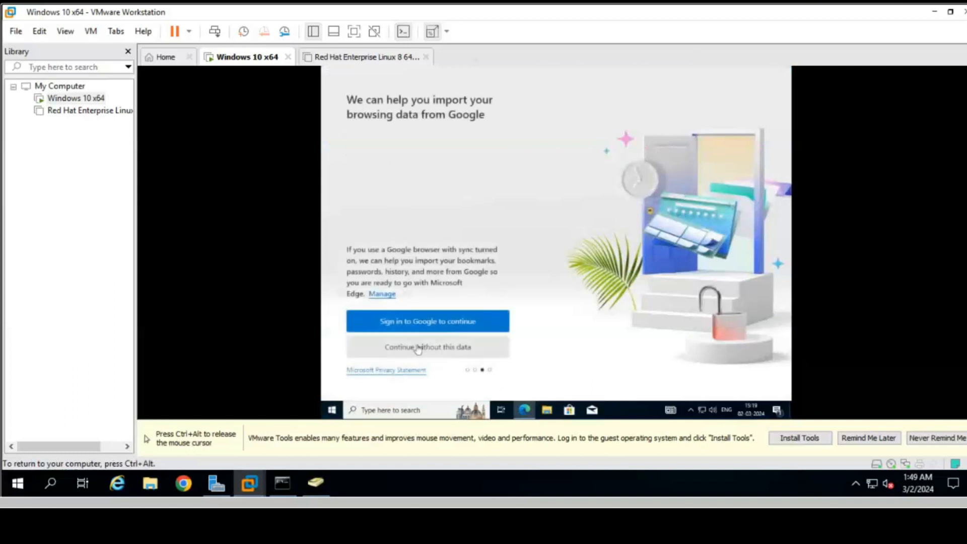
{"action": "left_click", "coordinate": [419, 351]}
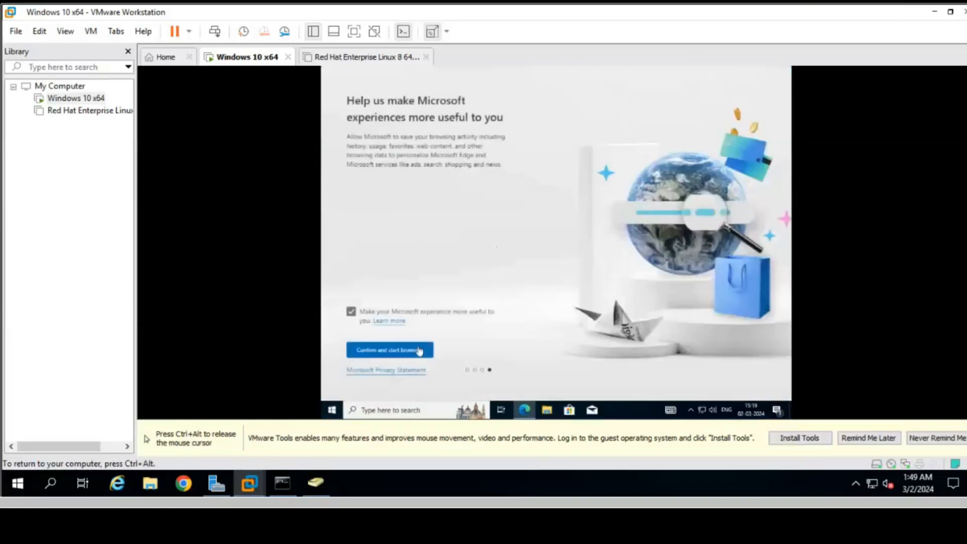
{"action": "left_click", "coordinate": [419, 350]}
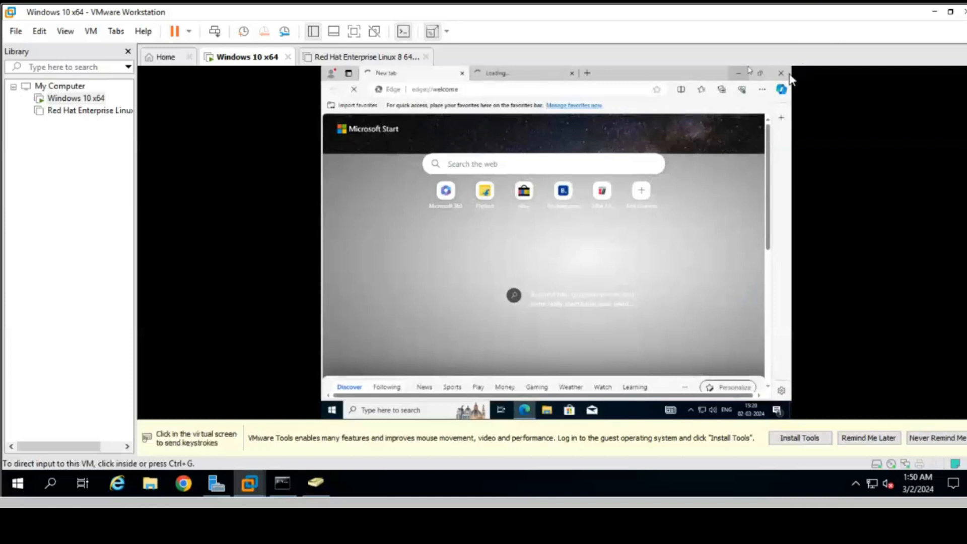
{"action": "left_click", "coordinate": [783, 76]}
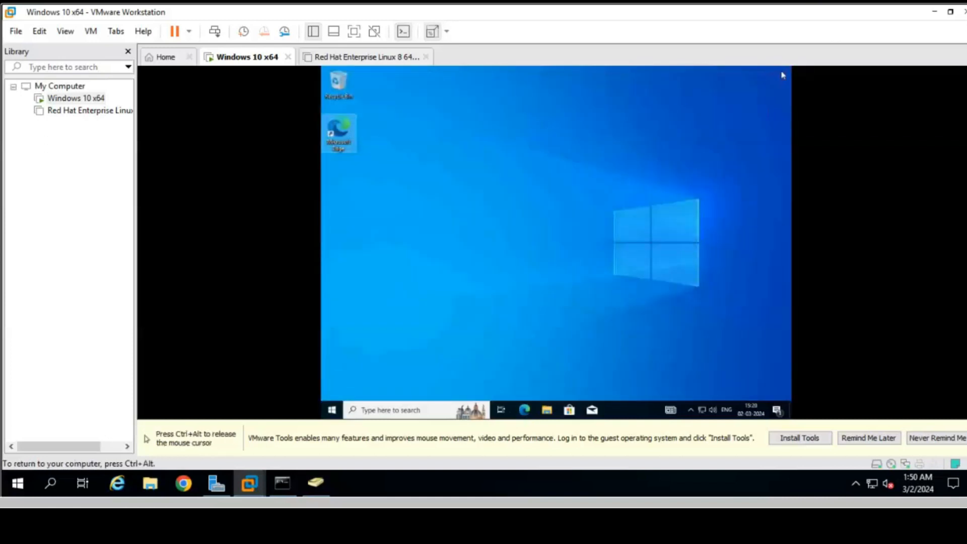
{"action": "left_click", "coordinate": [934, 13]}
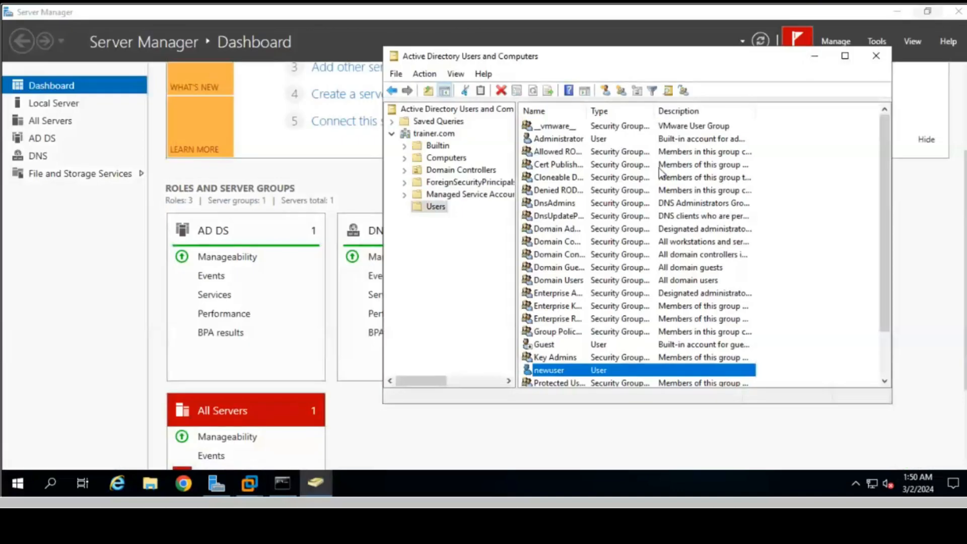
- Close Active Directory Users and Computers and launch Group Policy Management from Server Manager's Tools menu
{"action": "left_click", "coordinate": [874, 57]}
{"action": "scroll", "coordinate": [463, 417], "scroll_direction": "up", "scroll_amount": 2}
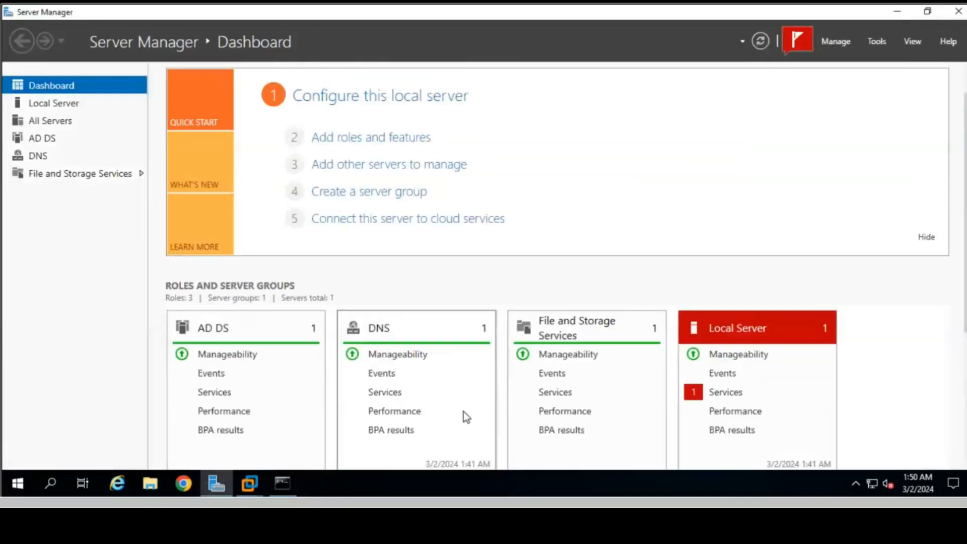
{"action": "scroll", "coordinate": [464, 412], "scroll_direction": "up", "scroll_amount": 1}
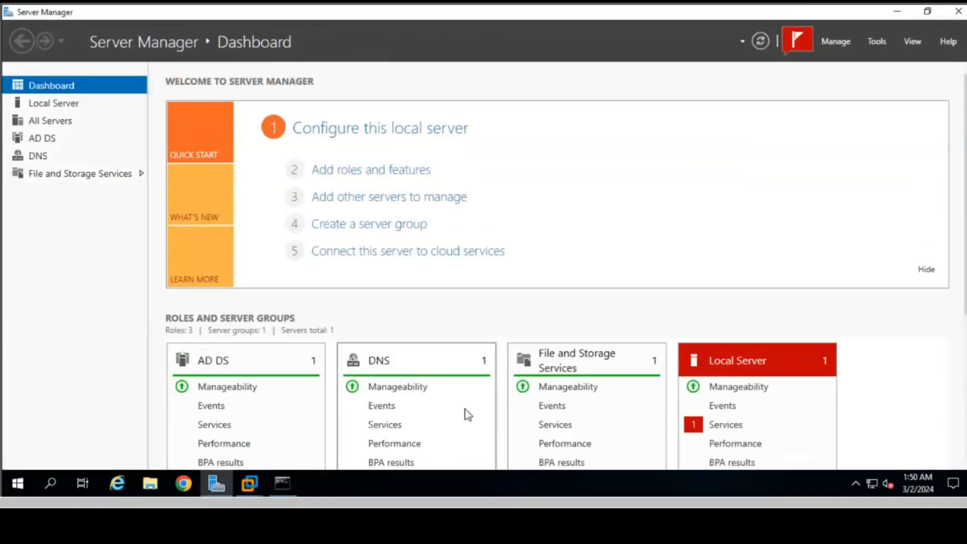
{"action": "left_click", "coordinate": [881, 41]}
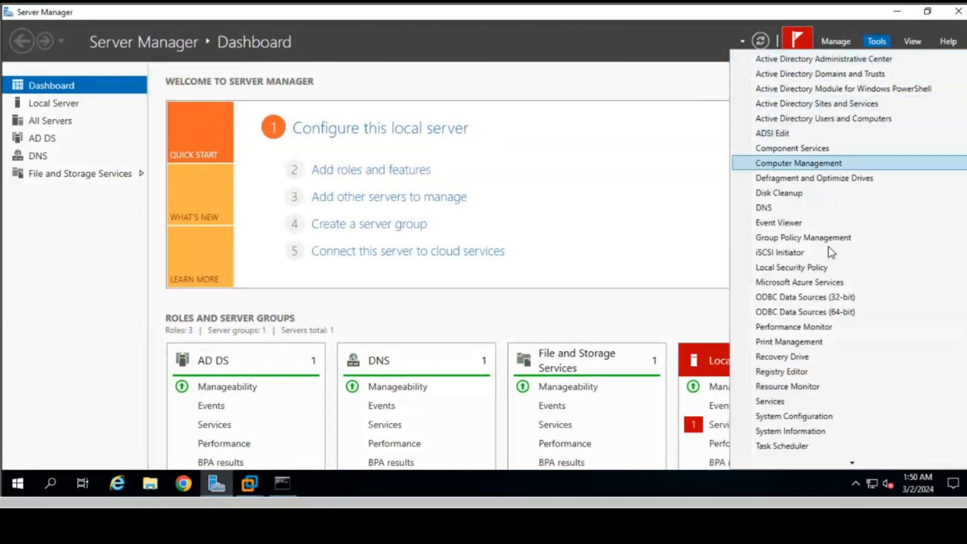
{"action": "left_click", "coordinate": [784, 238]}
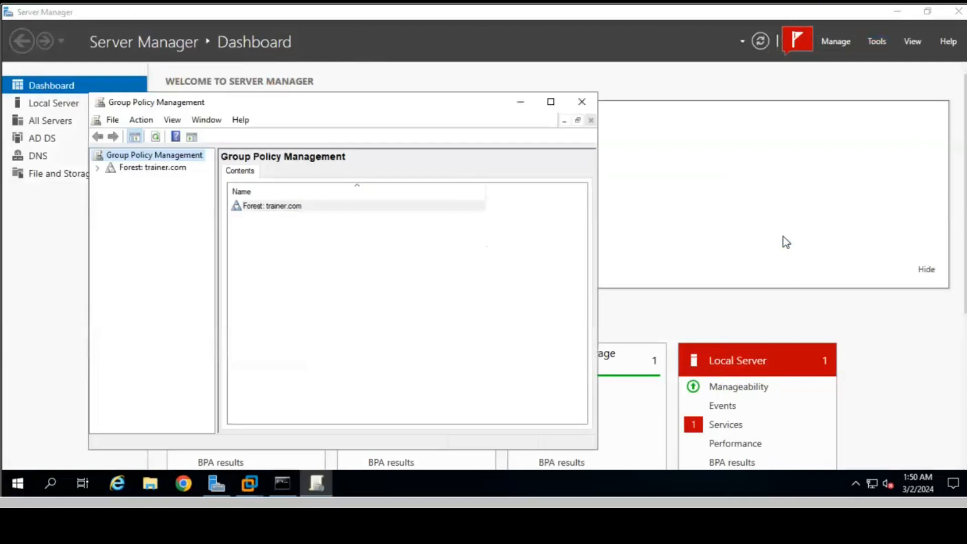
- Expand Forest: trainer.com > Domains > trainer.com and start creating a GPO linked to that domain
{"action": "left_click", "coordinate": [98, 168]}
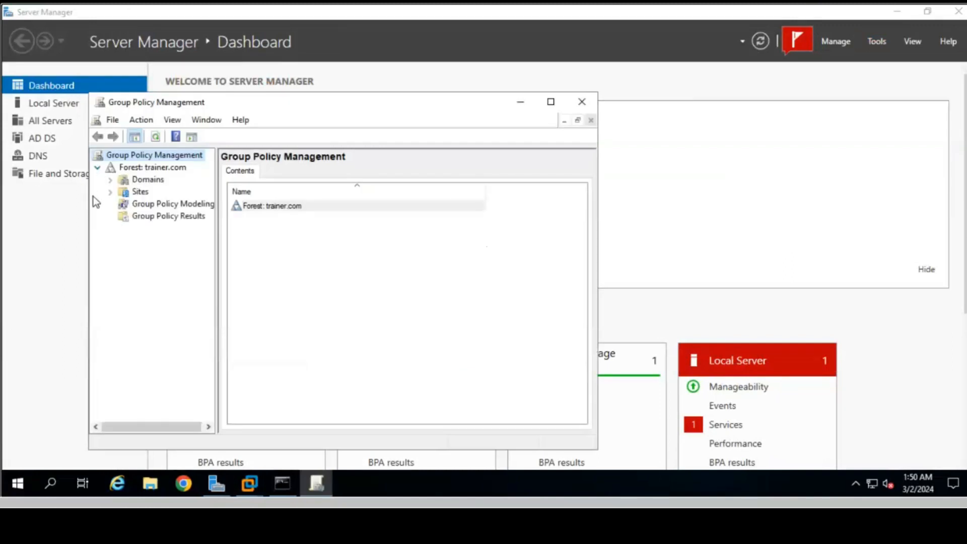
{"action": "left_click", "coordinate": [111, 180]}
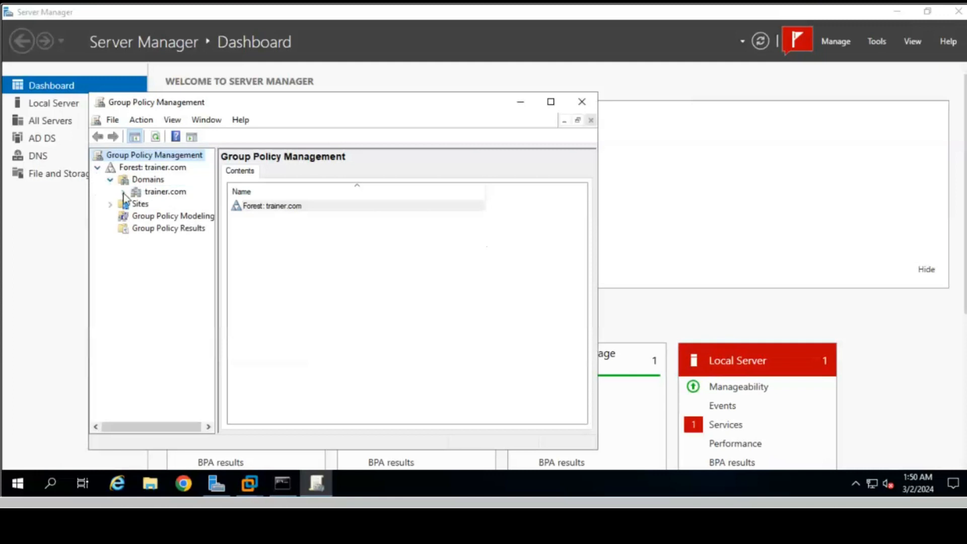
{"action": "left_click", "coordinate": [124, 193]}
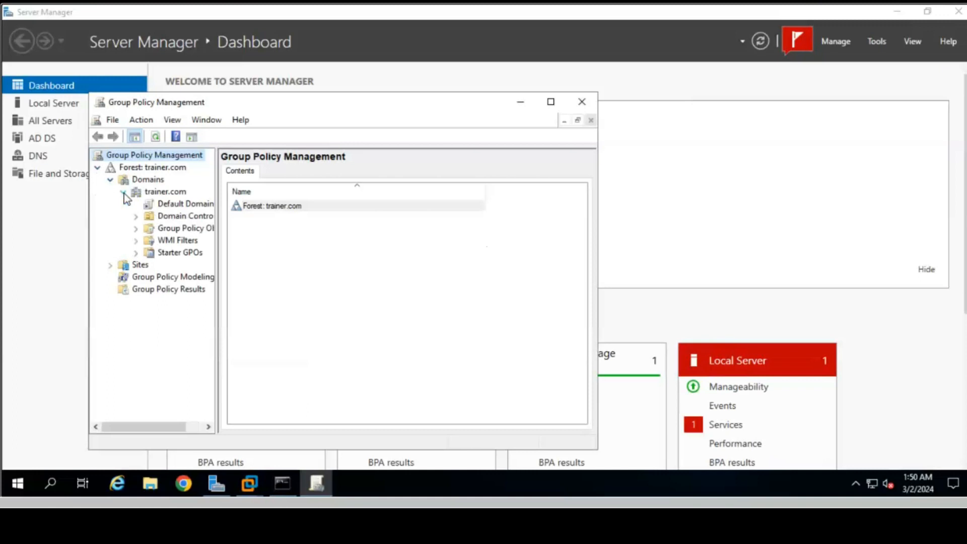
{"action": "right_click", "coordinate": [162, 194]}
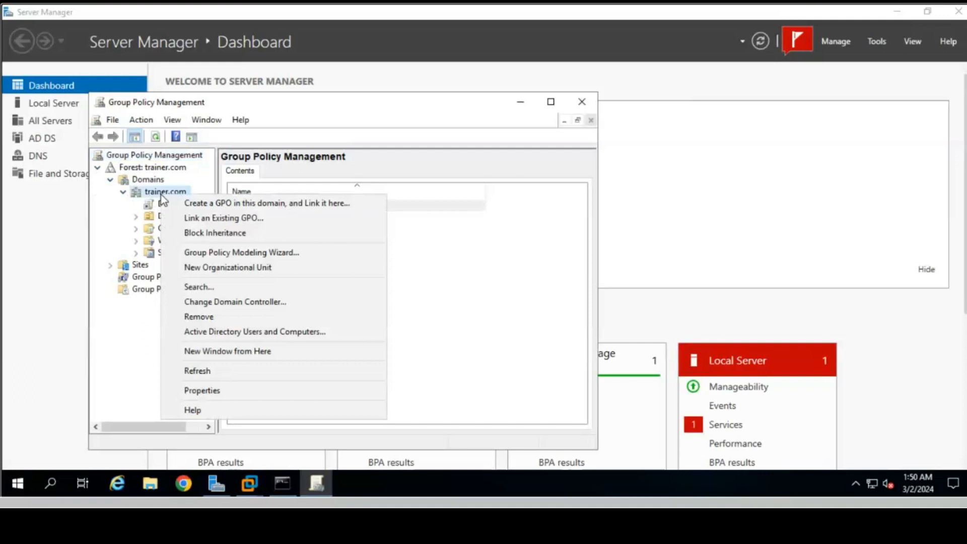
{"action": "left_click", "coordinate": [204, 204]}
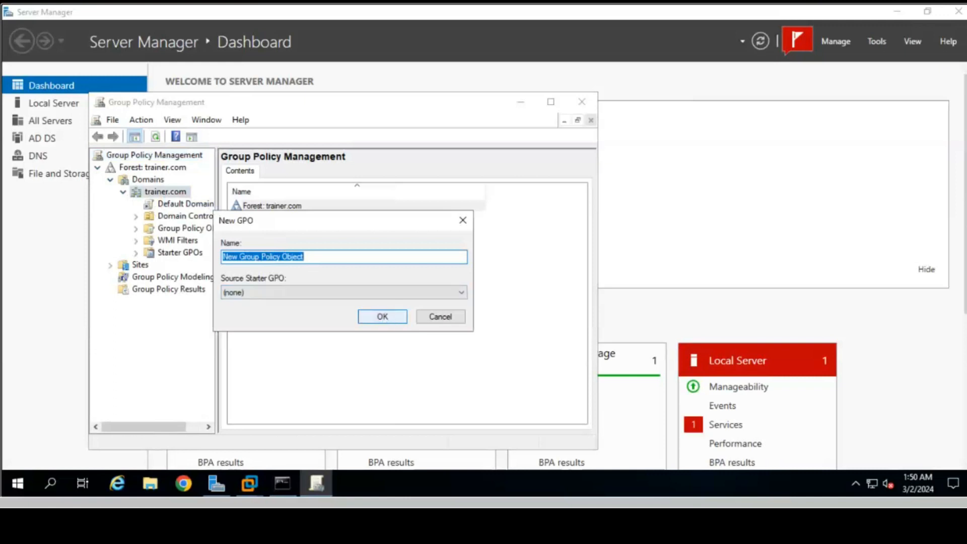
- Create the GPO named 'edge block', then select its link under trainer.com and dismiss the warning
{"action": "type", "text": "ex"}
{"action": "key", "text": "BackSpace"}
{"action": "type", "text": "dge"}
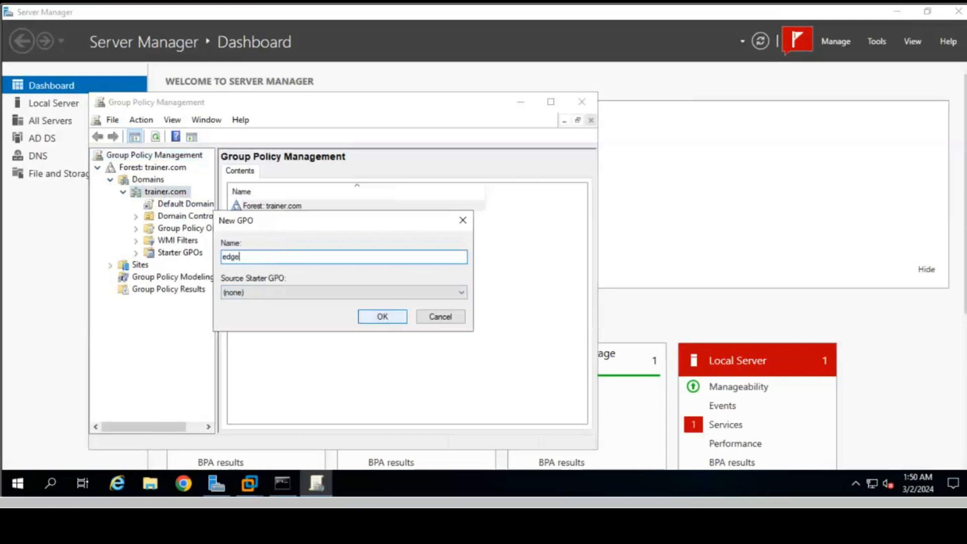
{"action": "type", "text": " clock"}
{"action": "key", "text": "BackSpace"}
{"action": "key", "text": "BackSpace"}
{"action": "key", "text": "BackSpace"}
{"action": "key", "text": "BackSpace"}
{"action": "type", "text": "block"}
{"action": "left_click", "coordinate": [383, 315]}
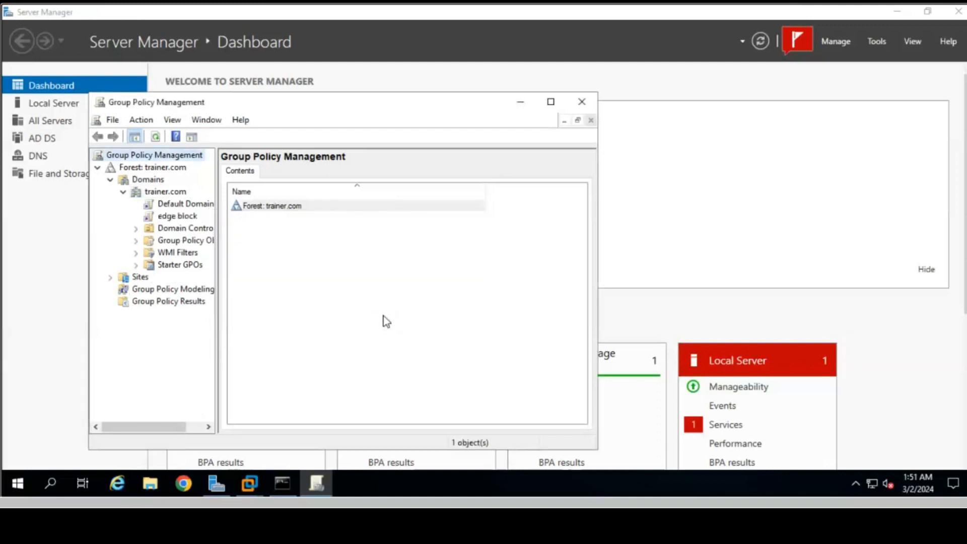
{"action": "left_click", "coordinate": [170, 221]}
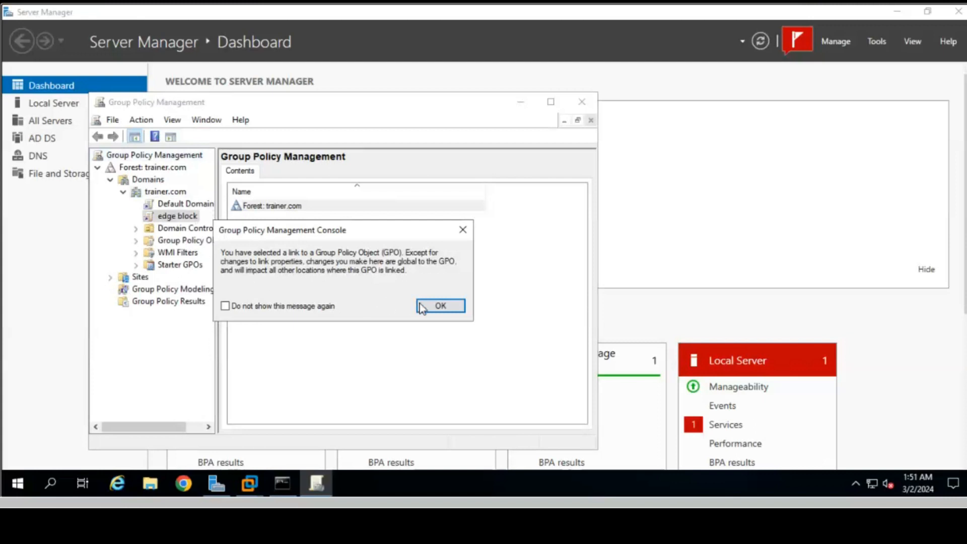
{"action": "left_click", "coordinate": [439, 307]}
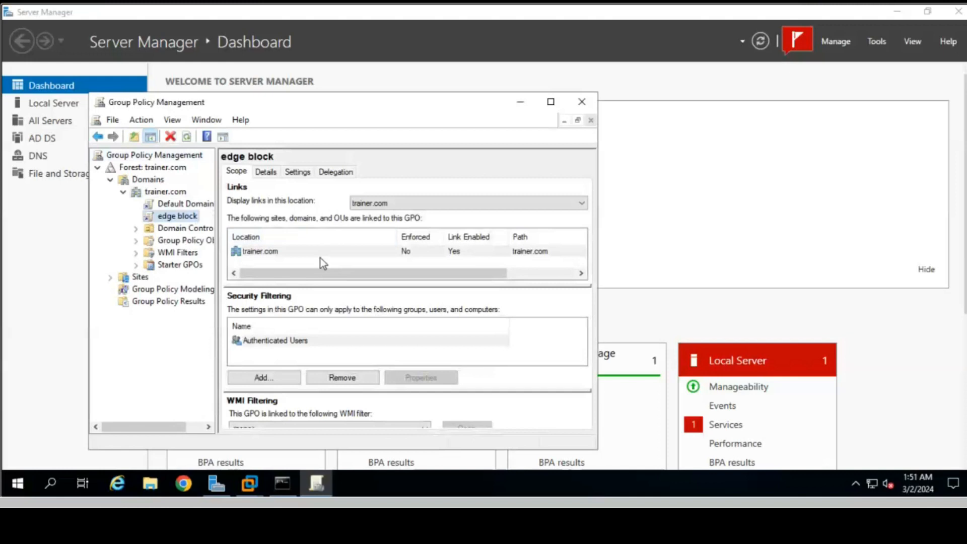
- Edit edge block and go to User Configuration > Administrative Templates > System > 'Don't run specified Windows applications'
{"action": "right_click", "coordinate": [173, 220]}
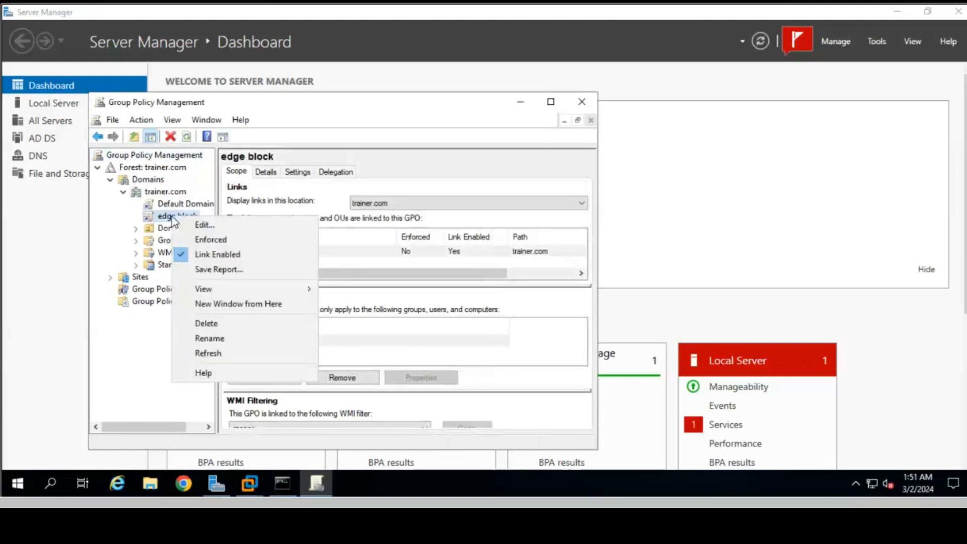
{"action": "left_click", "coordinate": [229, 227]}
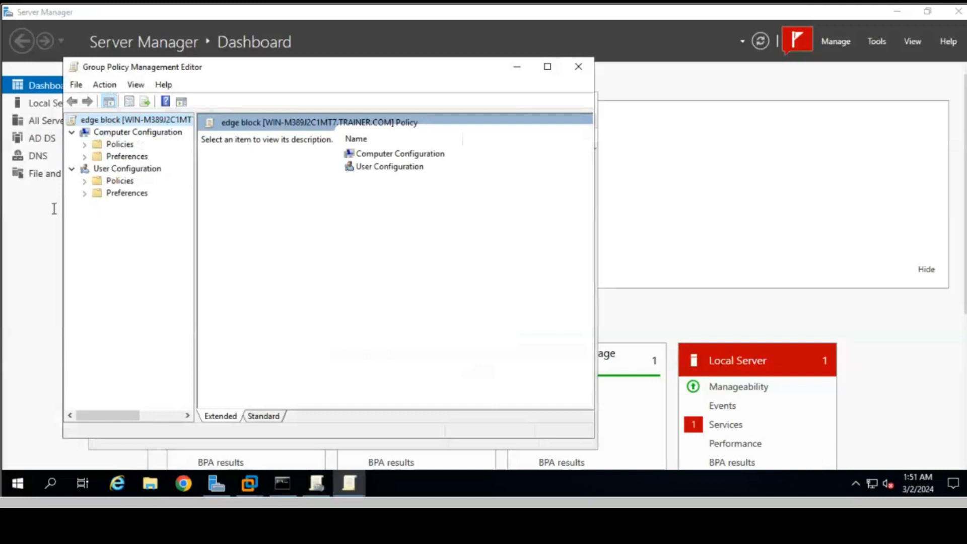
{"action": "double_click", "coordinate": [122, 182]}
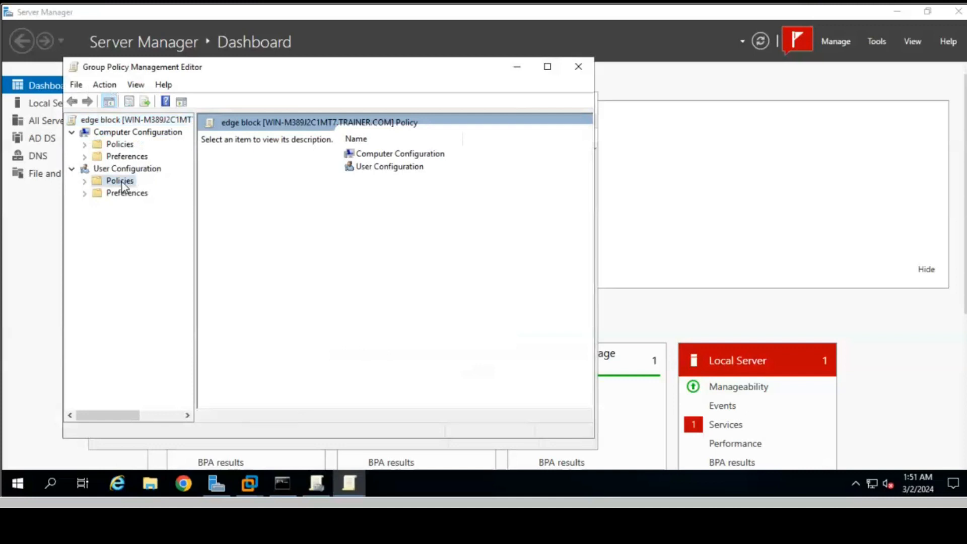
{"action": "double_click", "coordinate": [140, 218]}
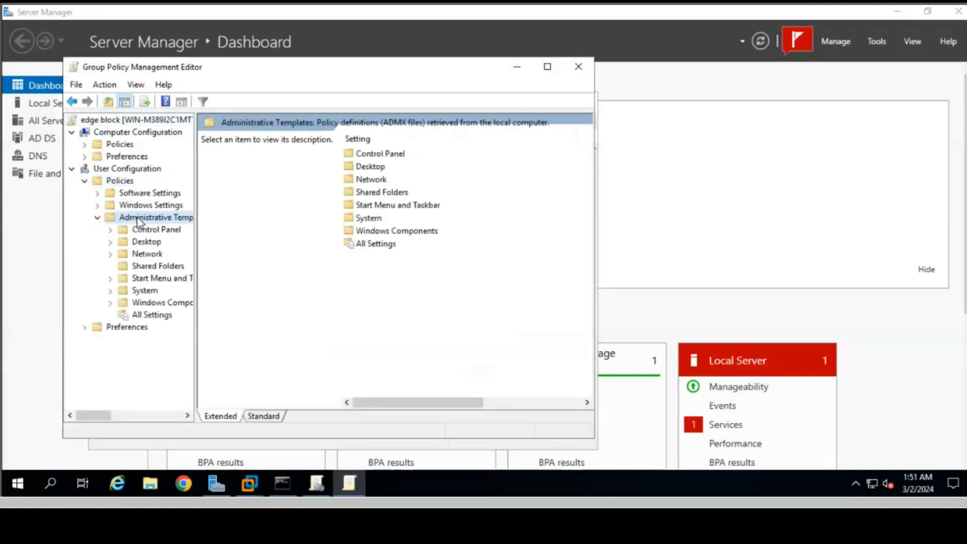
{"action": "double_click", "coordinate": [145, 291]}
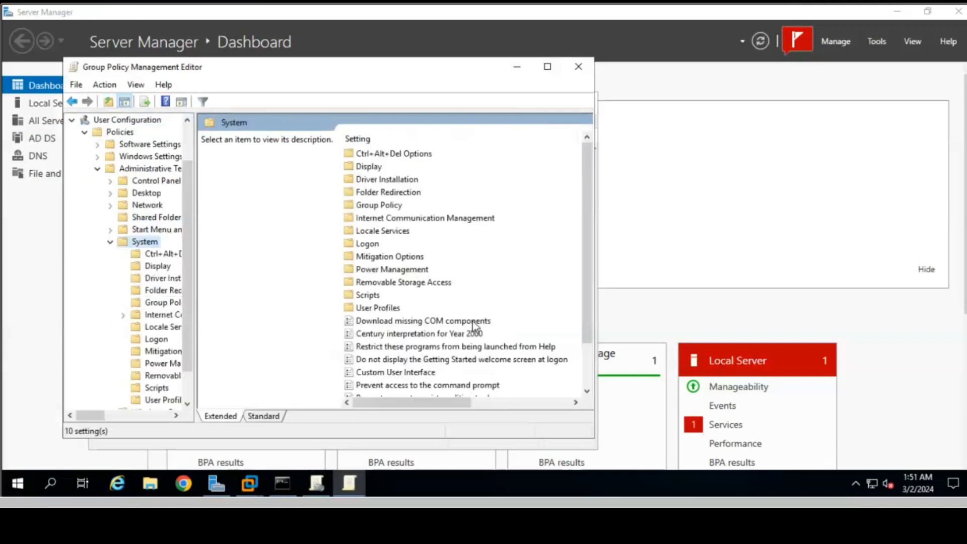
{"action": "scroll", "coordinate": [473, 322], "scroll_direction": "down", "scroll_amount": 2}
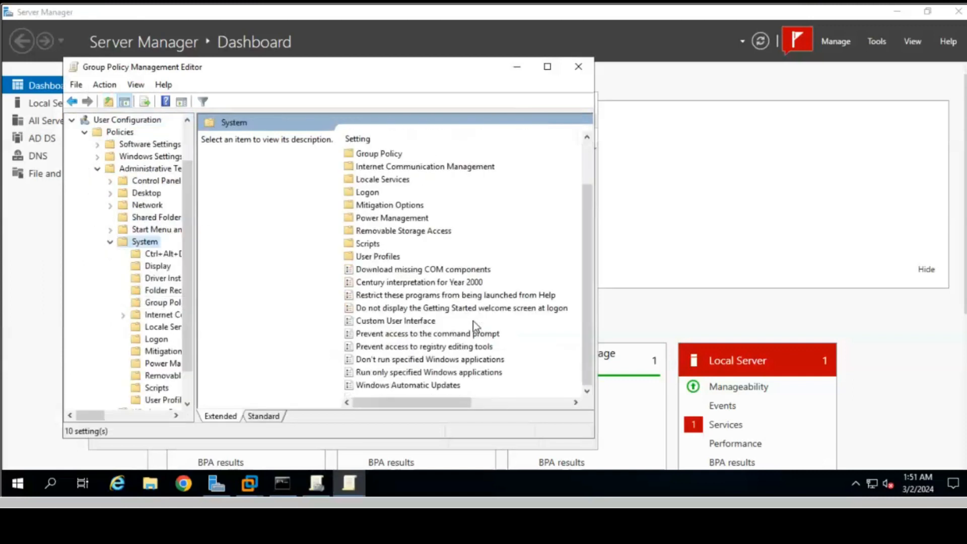
{"action": "left_click", "coordinate": [399, 360]}
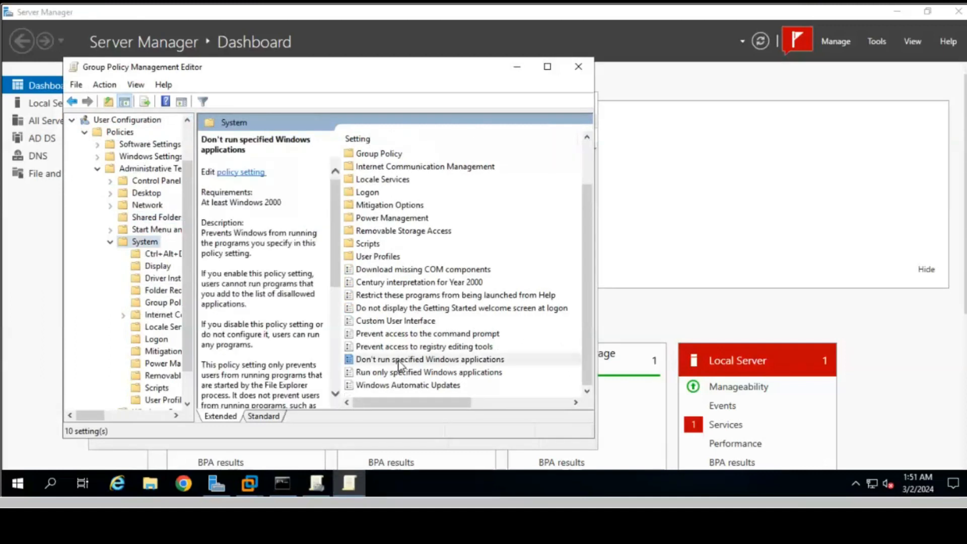
- Enable 'Don't run specified Windows applications' and enter msedge.exe in its disallowed applications list
{"action": "double_click", "coordinate": [399, 361]}
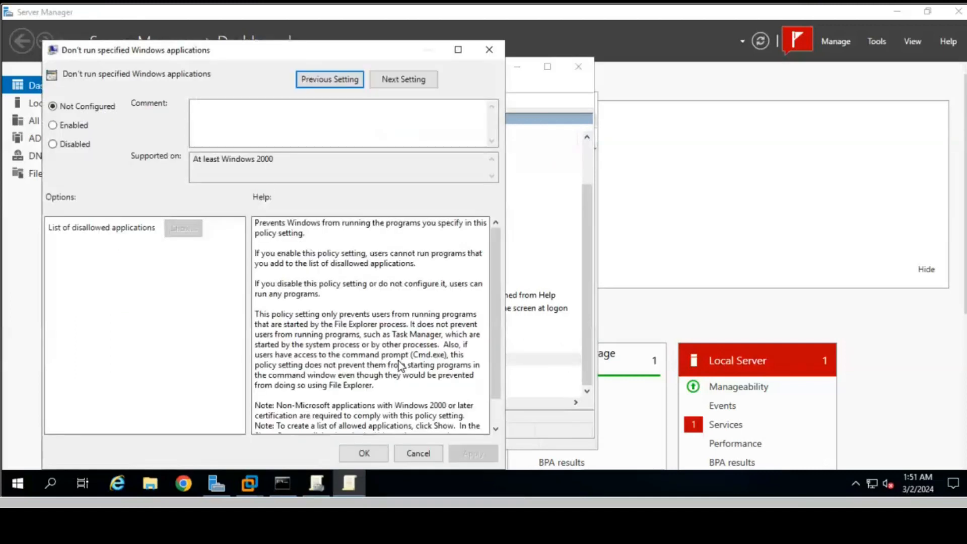
{"action": "left_click", "coordinate": [73, 125]}
{"action": "left_click", "coordinate": [182, 231]}
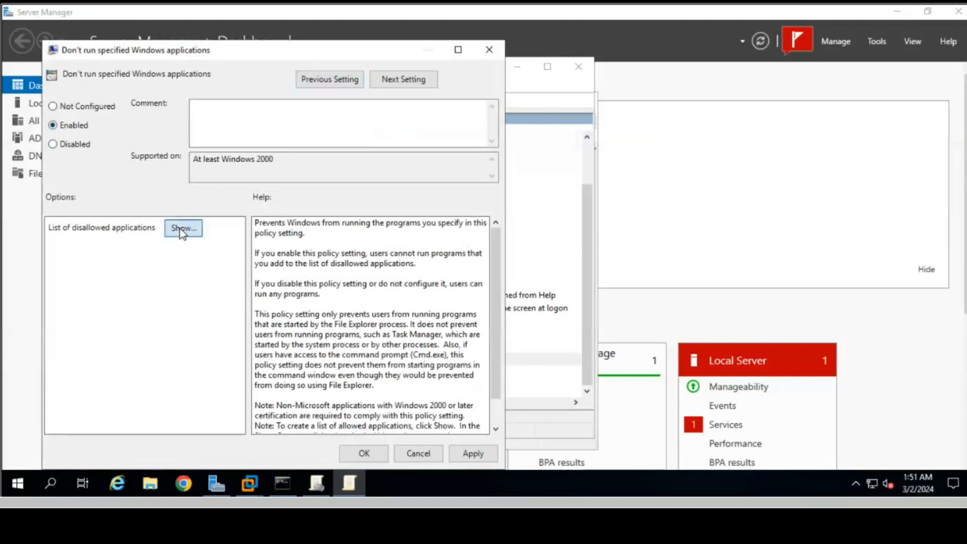
{"action": "left_click", "coordinate": [137, 134]}
{"action": "left_click", "coordinate": [135, 131]}
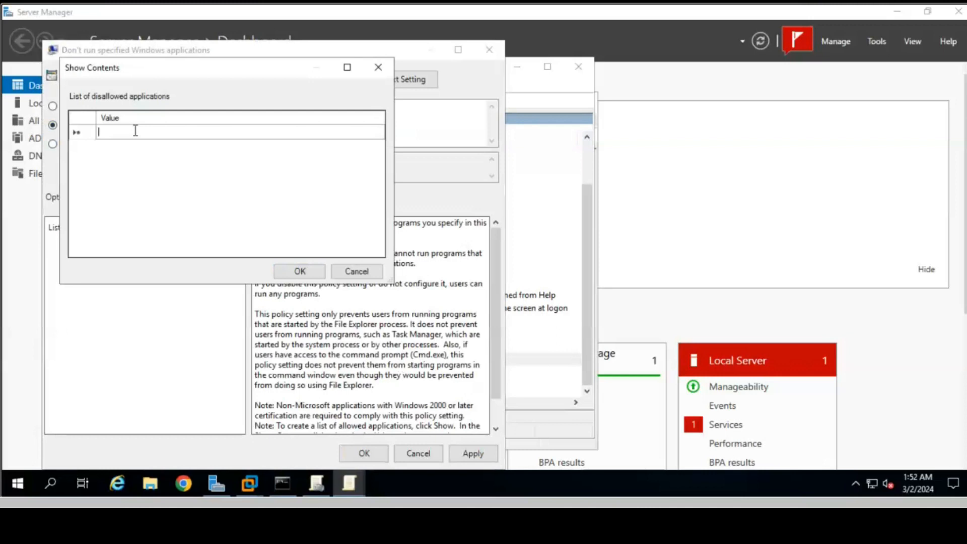
{"action": "type", "text": "d"}
{"action": "key", "text": "BackSpace"}
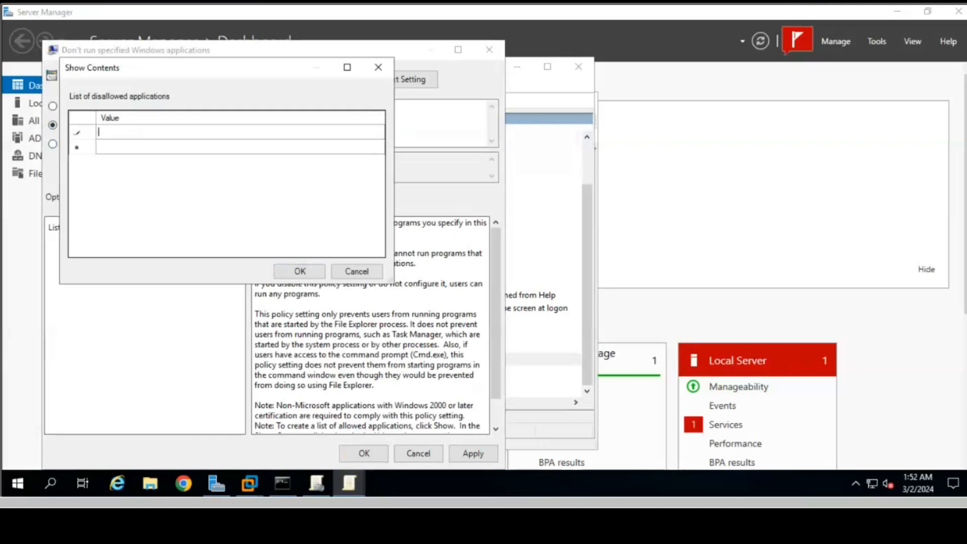
{"action": "type", "text": "msedge.exe"}
{"action": "mouse_move", "coordinate": [237, 481]}
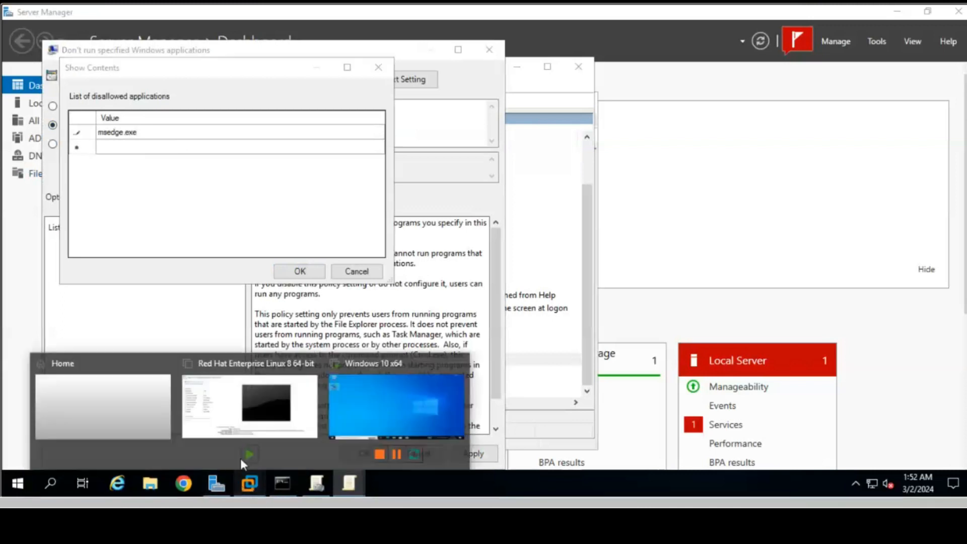
{"action": "left_click", "coordinate": [359, 424]}
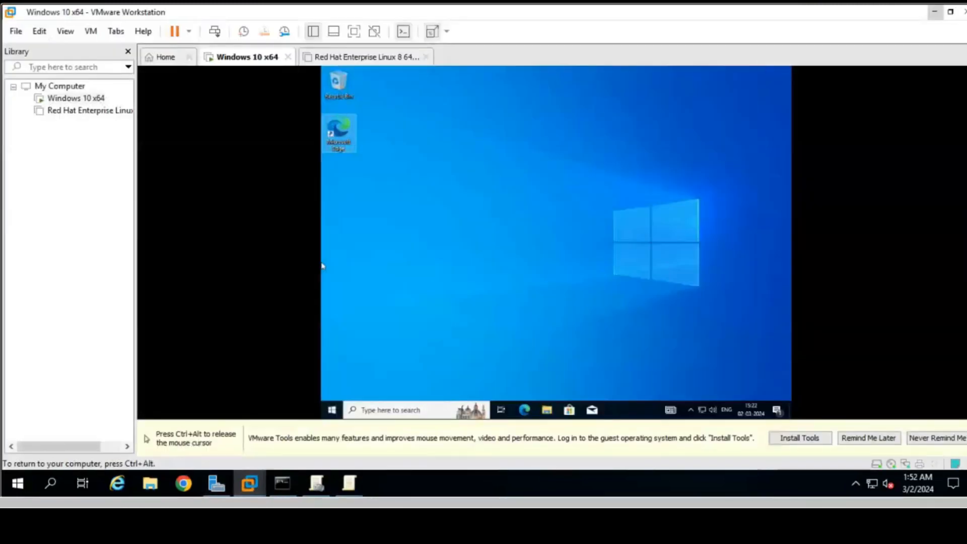
{"action": "right_click", "coordinate": [341, 135]}
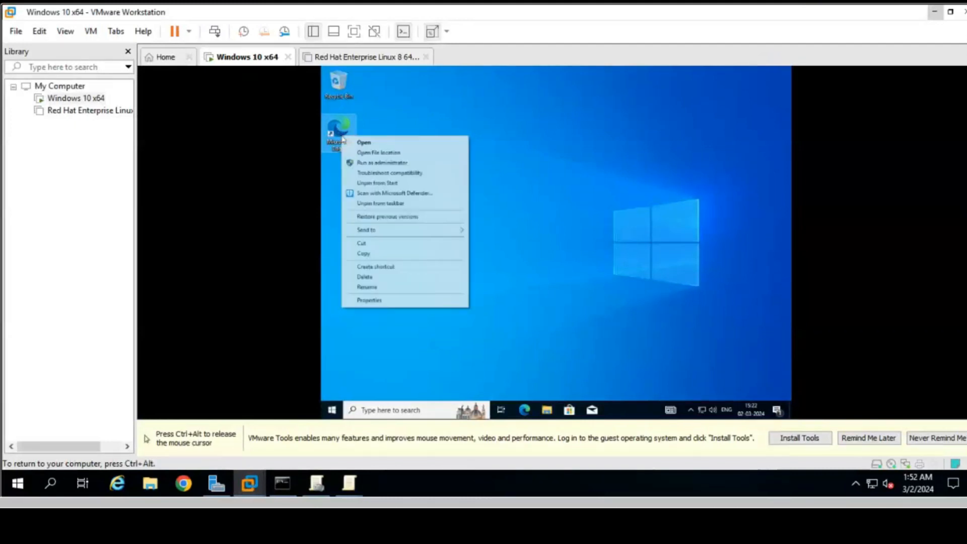
{"action": "left_click", "coordinate": [369, 301]}
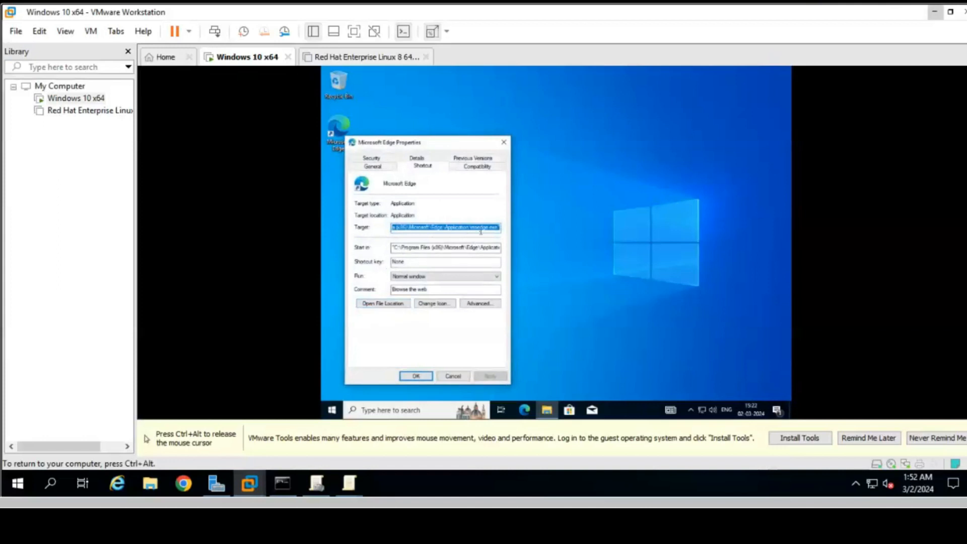
{"action": "left_click", "coordinate": [502, 141]}
{"action": "key", "text": "ctrl+alt"}
- Save the msedge.exe restriction and enabled policy, then close the Group Policy Management Editor
{"action": "left_click", "coordinate": [933, 15]}
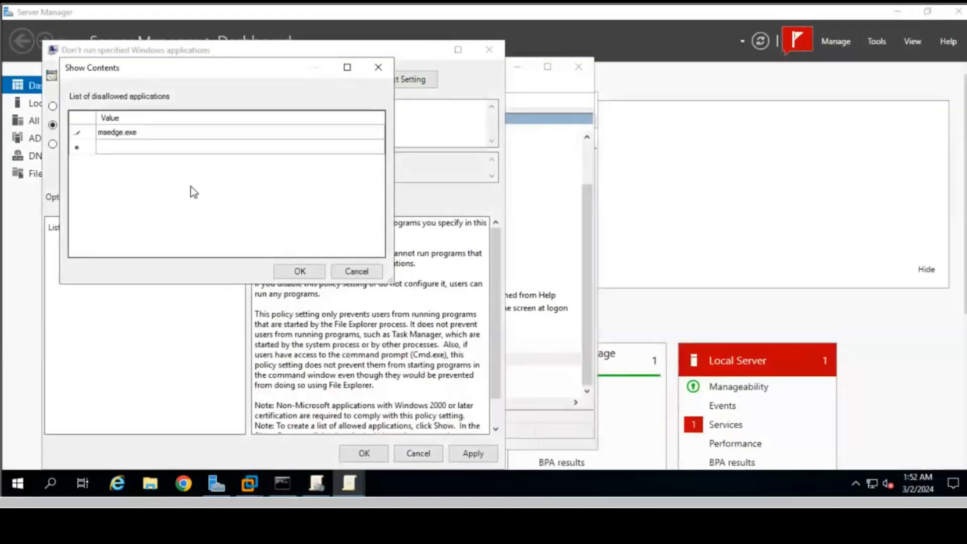
{"action": "left_click", "coordinate": [300, 271]}
{"action": "left_click", "coordinate": [475, 455]}
{"action": "left_click", "coordinate": [355, 455]}
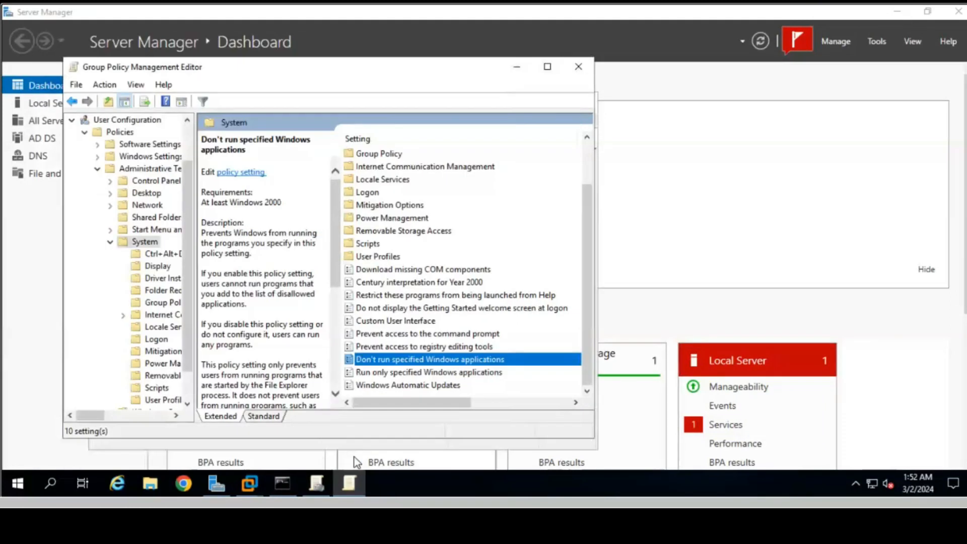
{"action": "left_click", "coordinate": [578, 67]}
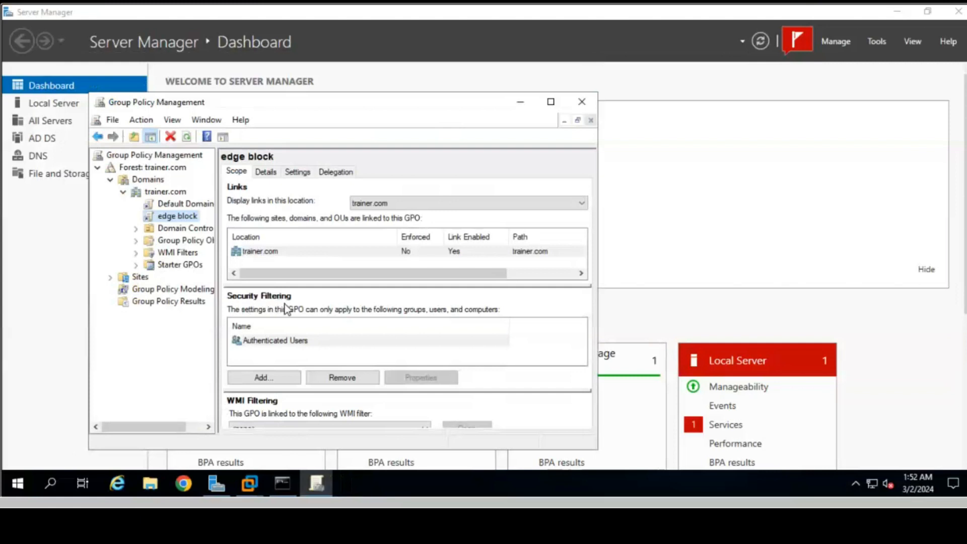
- Add newuser to edge block's Security Filtering through the advanced user search
{"action": "left_click", "coordinate": [267, 378]}
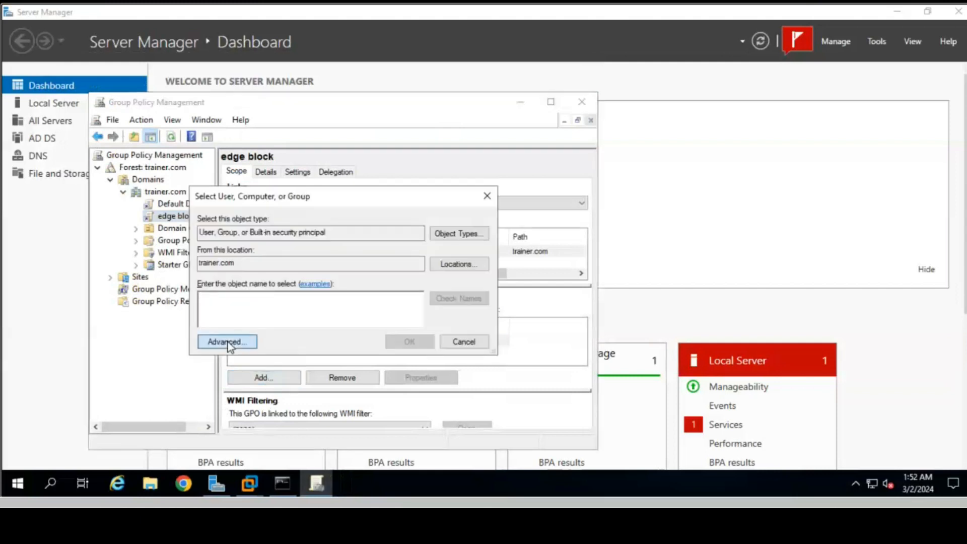
{"action": "left_click", "coordinate": [227, 341]}
{"action": "left_click", "coordinate": [508, 211]}
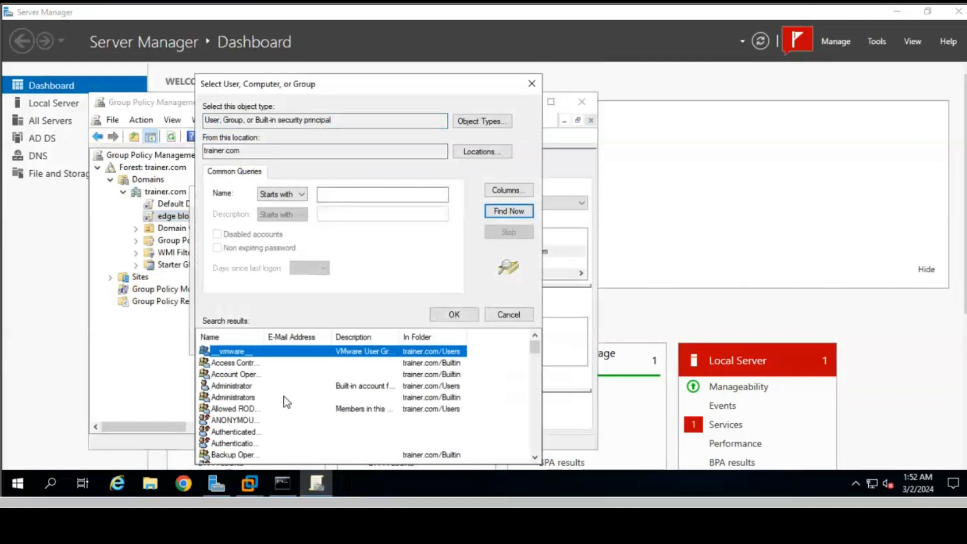
{"action": "scroll", "coordinate": [287, 402], "scroll_direction": "down", "scroll_amount": 1}
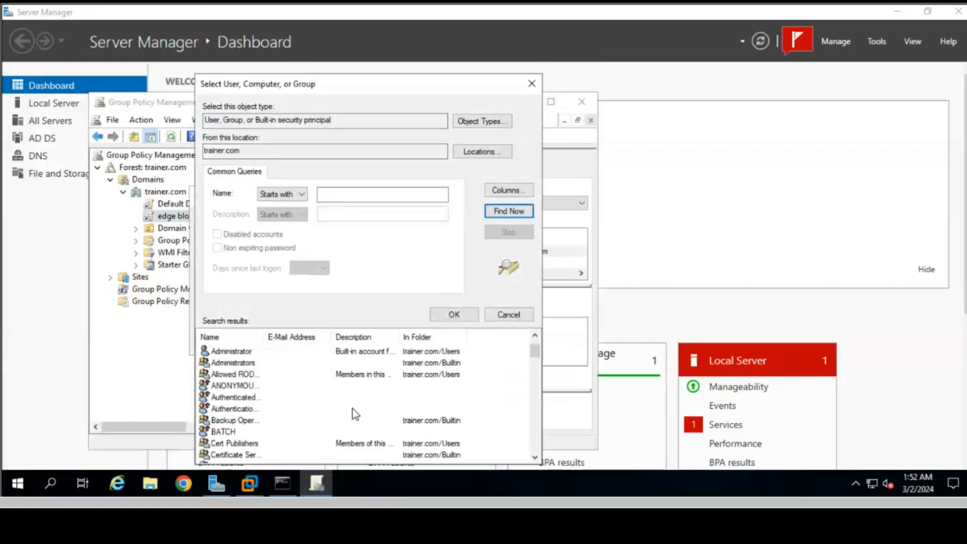
{"action": "key", "text": "n"}
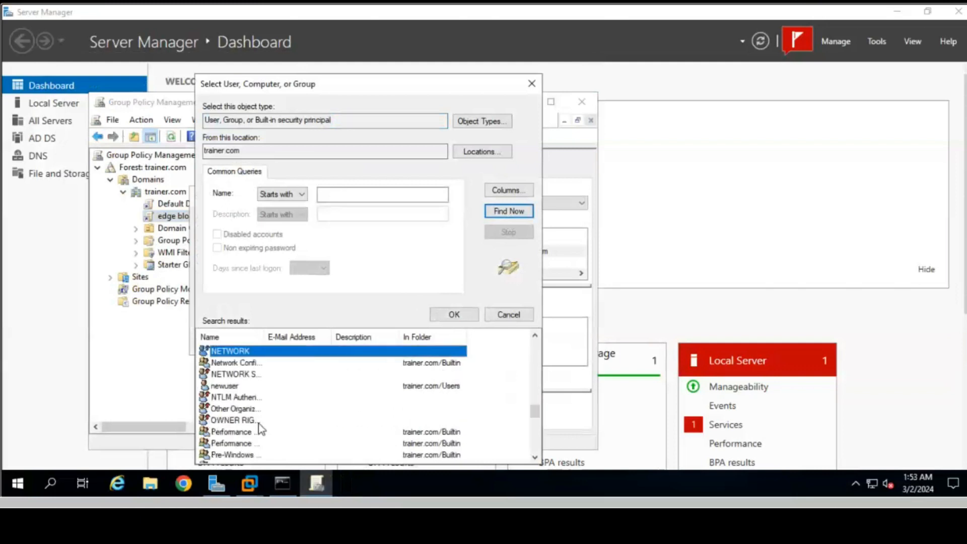
{"action": "left_click", "coordinate": [225, 386]}
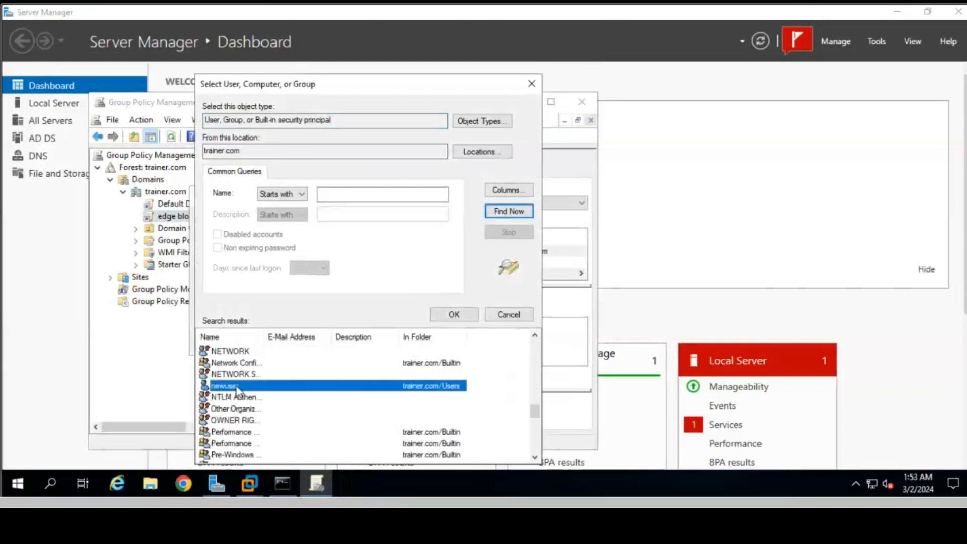
{"action": "left_click", "coordinate": [456, 315]}
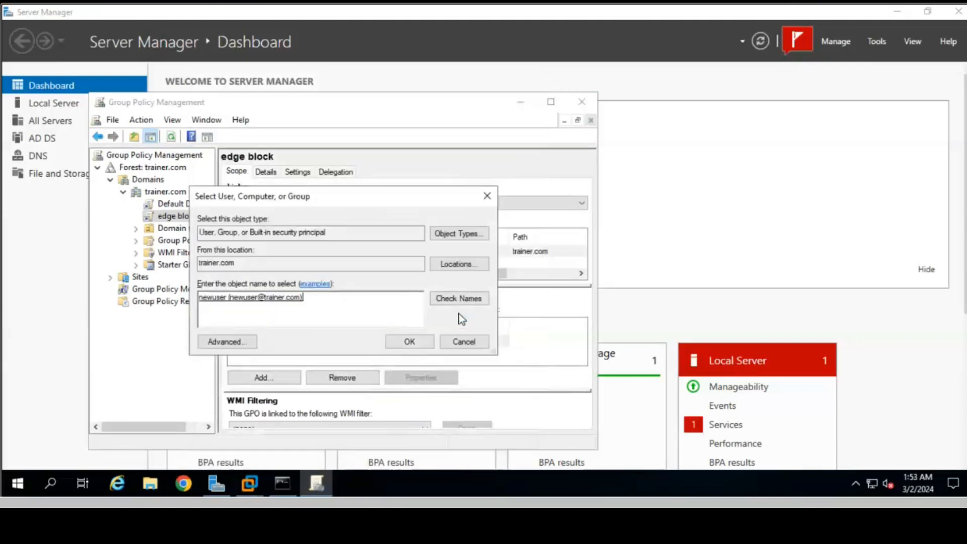
{"action": "left_click", "coordinate": [412, 342]}
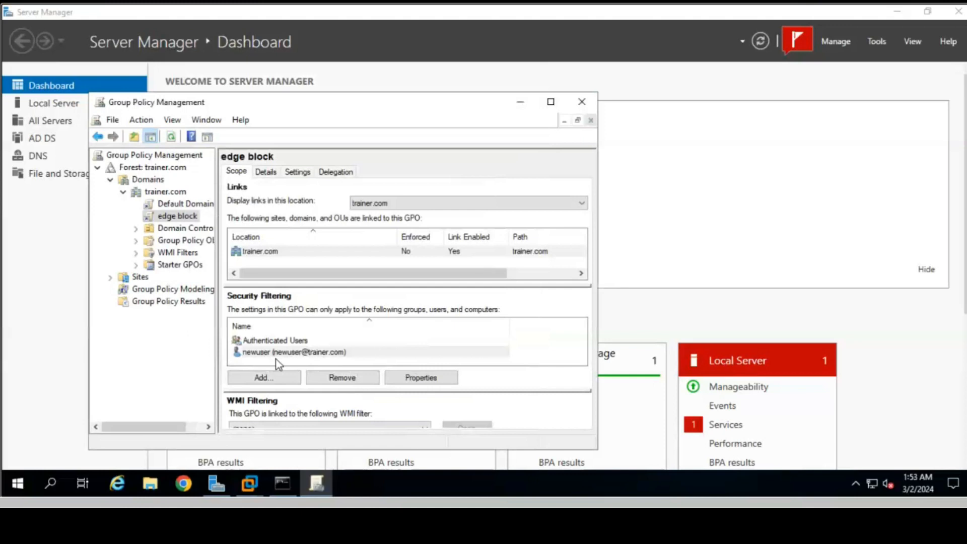
- Run gpupdate /force on the server from the Run dialog
{"action": "left_click", "coordinate": [51, 482]}
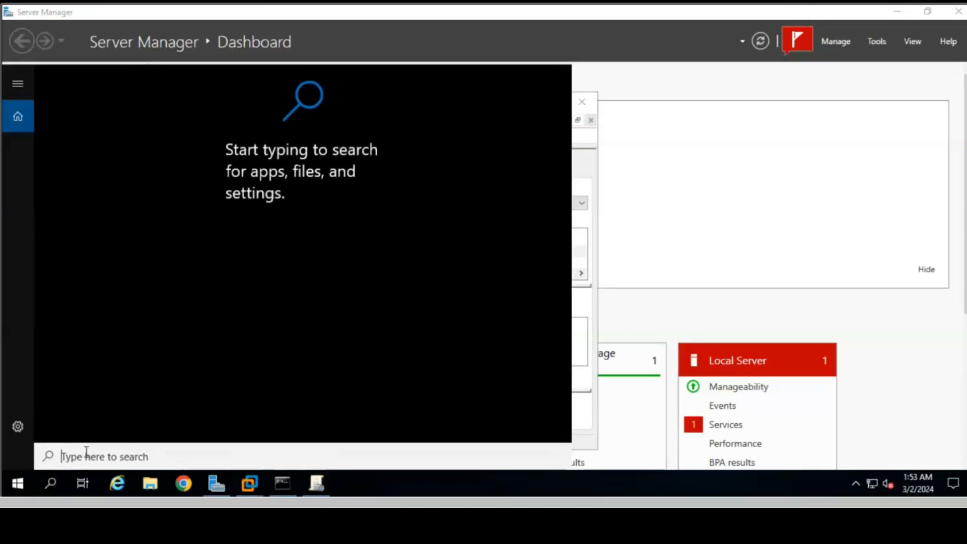
{"action": "type", "text": "run"}
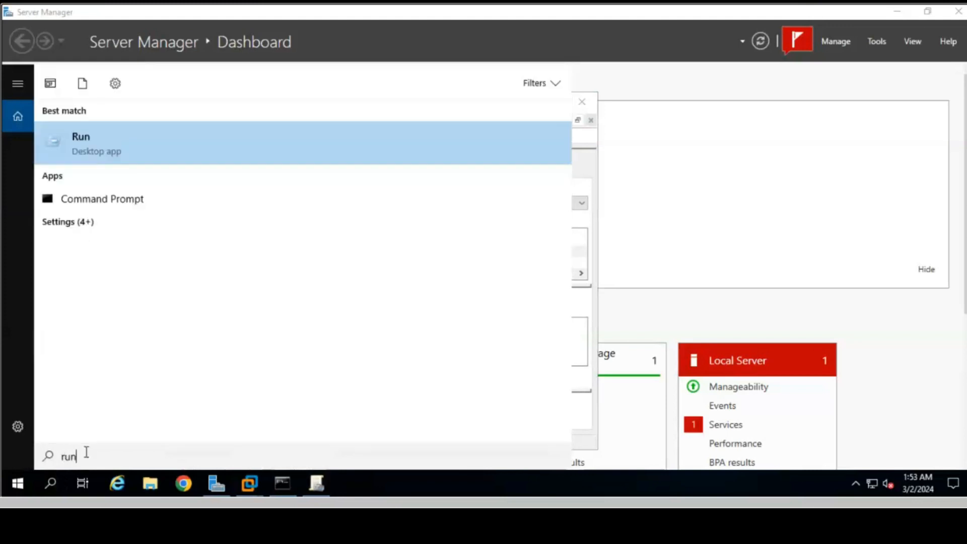
{"action": "key", "text": "Return"}
{"action": "type", "text": "g"}
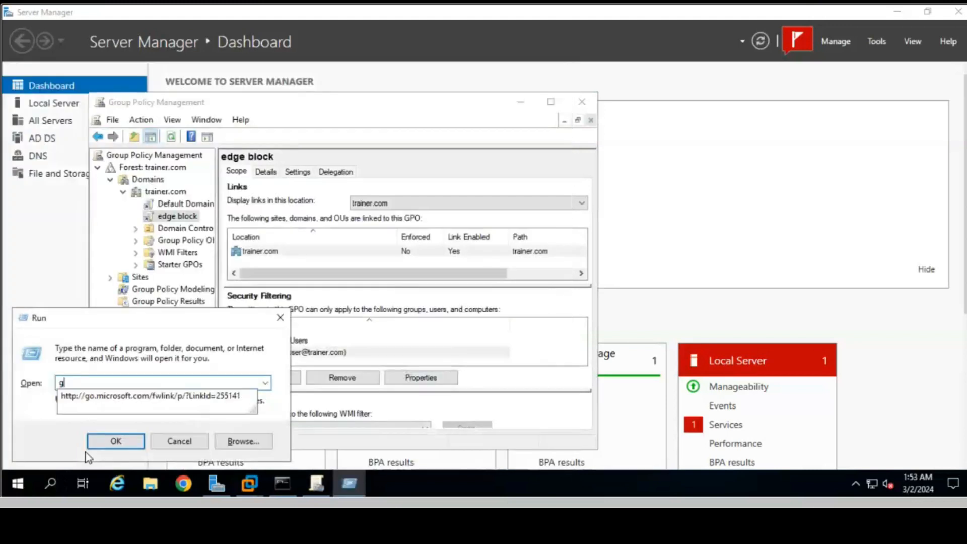
{"action": "type", "text": "pedit.ms"}
{"action": "key", "text": "BackSpace"}
{"action": "key", "text": "BackSpace"}
{"action": "key", "text": "BackSpace"}
{"action": "key", "text": "BackSpace"}
{"action": "key", "text": "BackSpace"}
{"action": "key", "text": "BackSpace"}
{"action": "key", "text": "BackSpace"}
{"action": "type", "text": "up"}
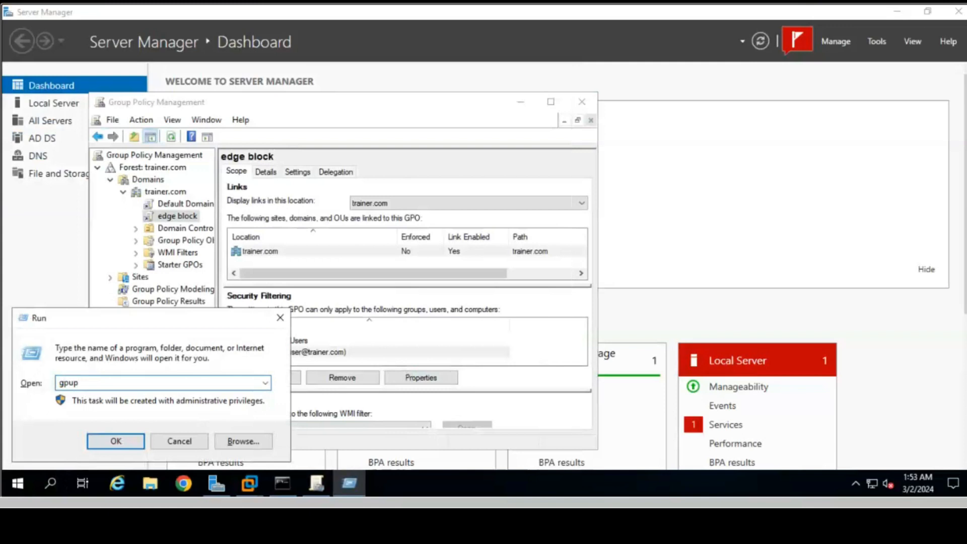
{"action": "type", "text": "date /froce"}
{"action": "key", "text": "BackSpace"}
{"action": "key", "text": "BackSpace"}
{"action": "key", "text": "BackSpace"}
{"action": "key", "text": "BackSpace"}
{"action": "type", "text": "orce"}
{"action": "key", "text": "Return"}
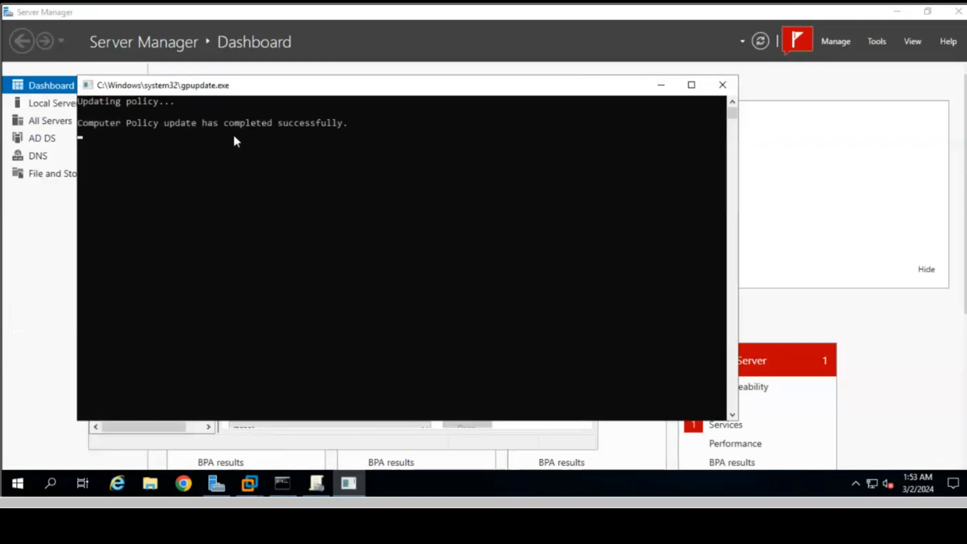
- Switch to the Windows 10 VM and run gpupdate /force there from the Run dialog
{"action": "left_click", "coordinate": [252, 481]}
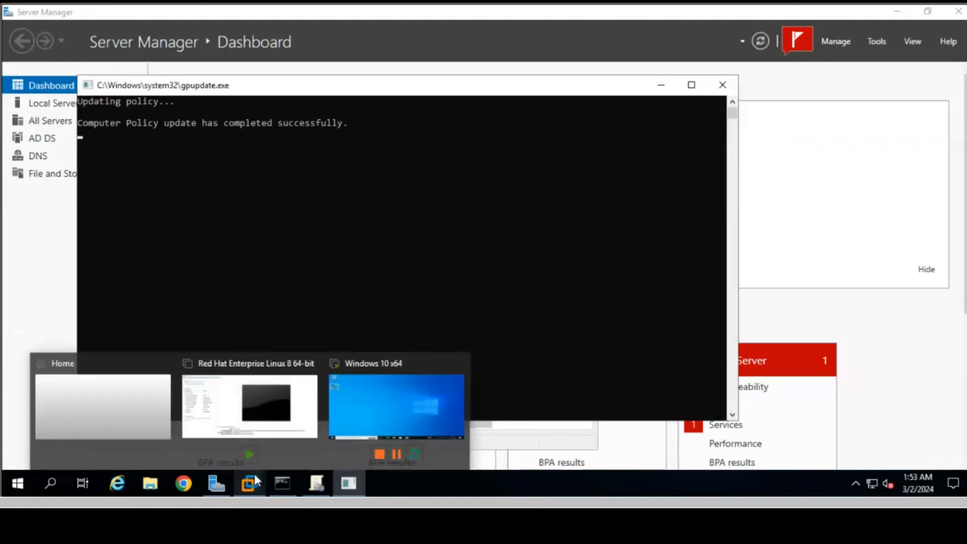
{"action": "left_click", "coordinate": [368, 397]}
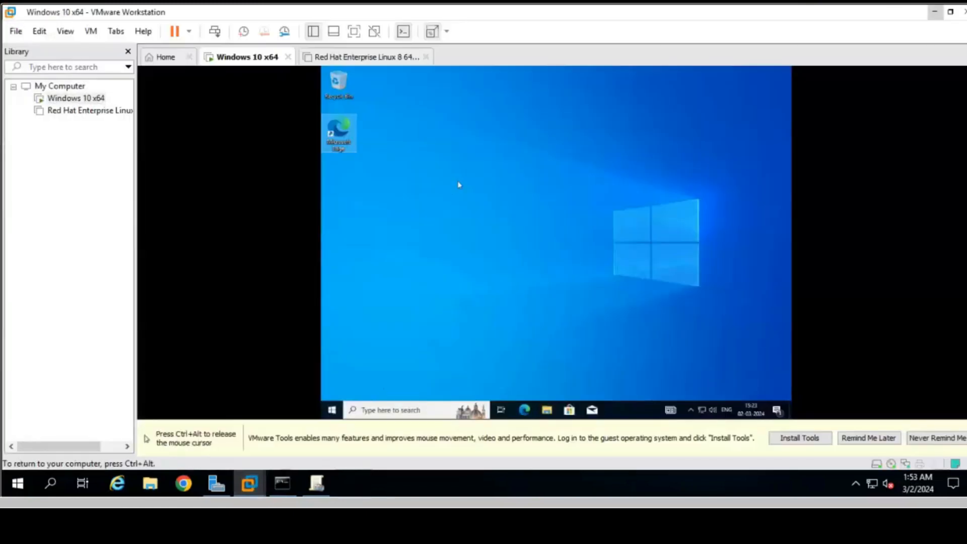
{"action": "left_click", "coordinate": [390, 411]}
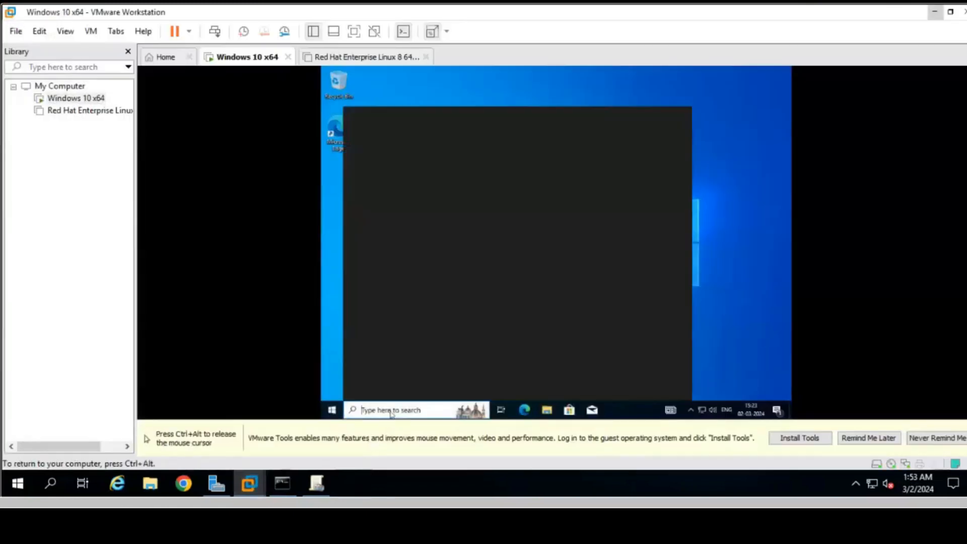
{"action": "type", "text": "run"}
{"action": "key", "text": "Return"}
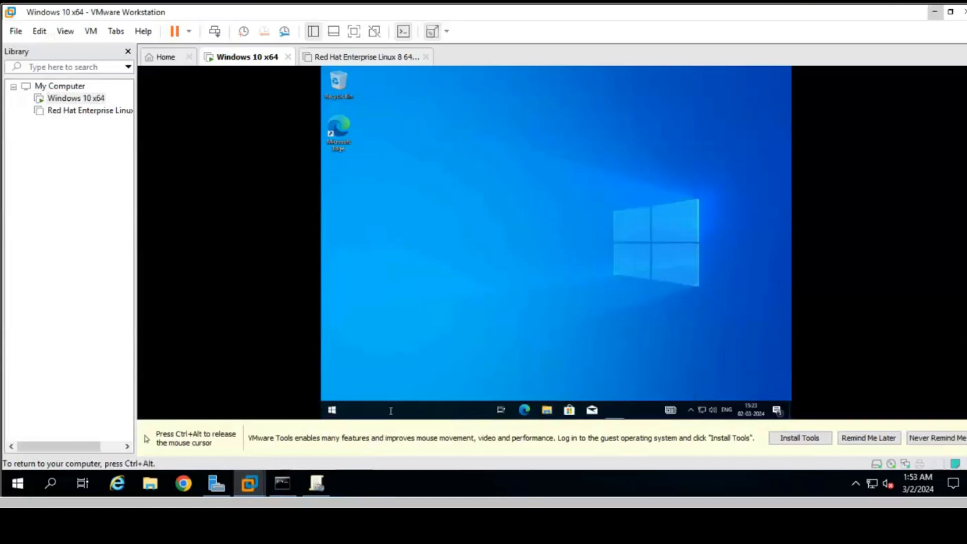
{"action": "type", "text": "gp"}
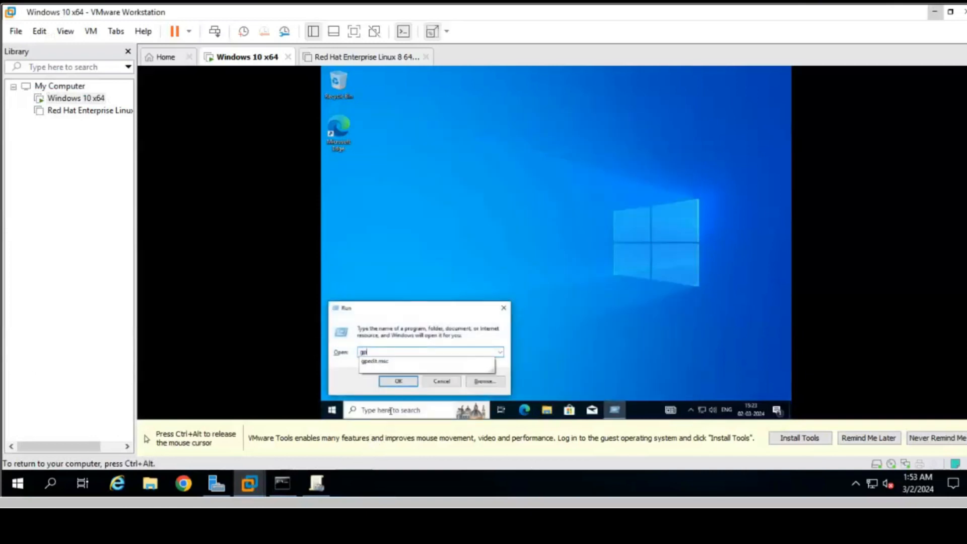
{"action": "type", "text": "update"}
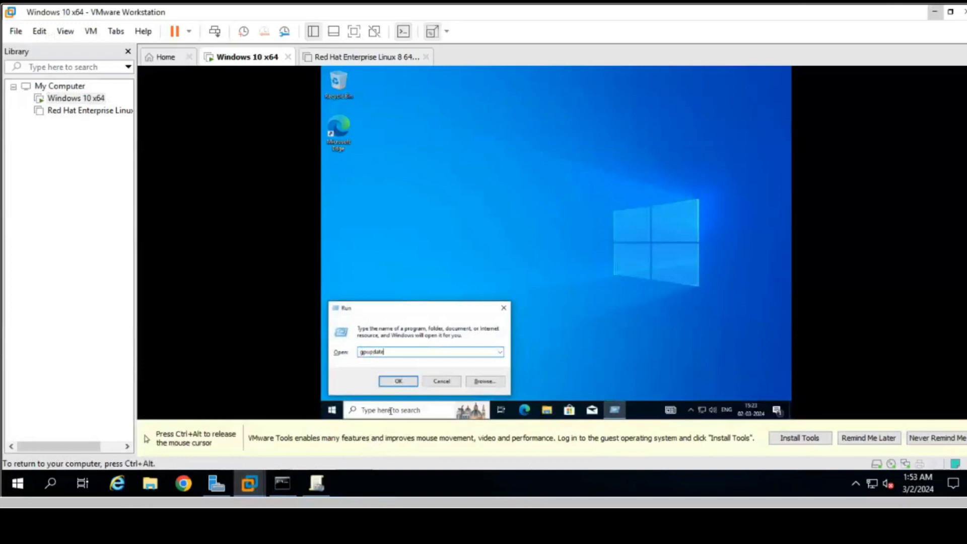
{"action": "type", "text": " /force"}
{"action": "key", "text": "BackSpace"}
{"action": "key", "text": "BackSpace"}
{"action": "key", "text": "BackSpace"}
{"action": "key", "text": "BackSpace"}
{"action": "type", "text": "orce"}
{"action": "key", "text": "Return"}
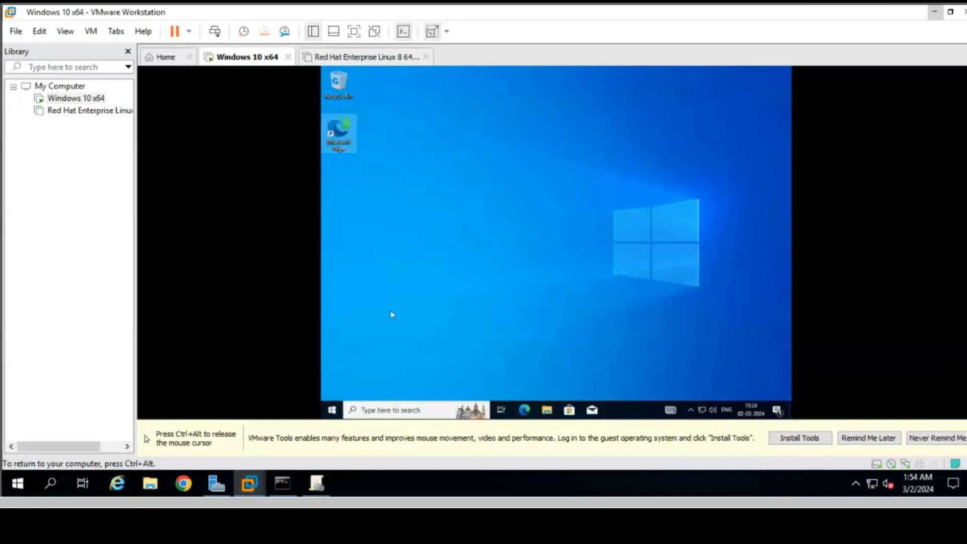
- Try launching Microsoft Edge on the VM, confirm the restrictions error, then minimize VMware Workstation
{"action": "double_click", "coordinate": [344, 134]}
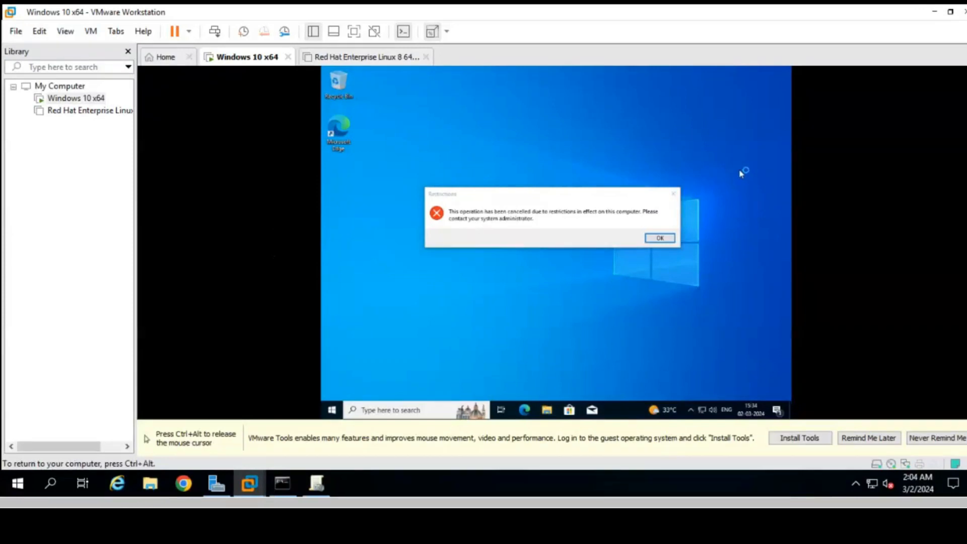
{"action": "key", "text": "ctrl+alt"}
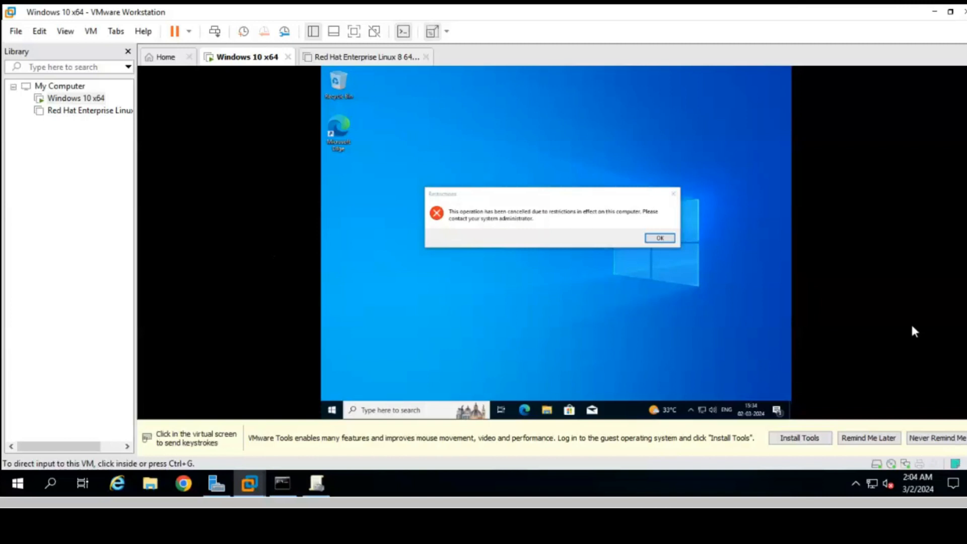
{"action": "left_click", "coordinate": [932, 13]}
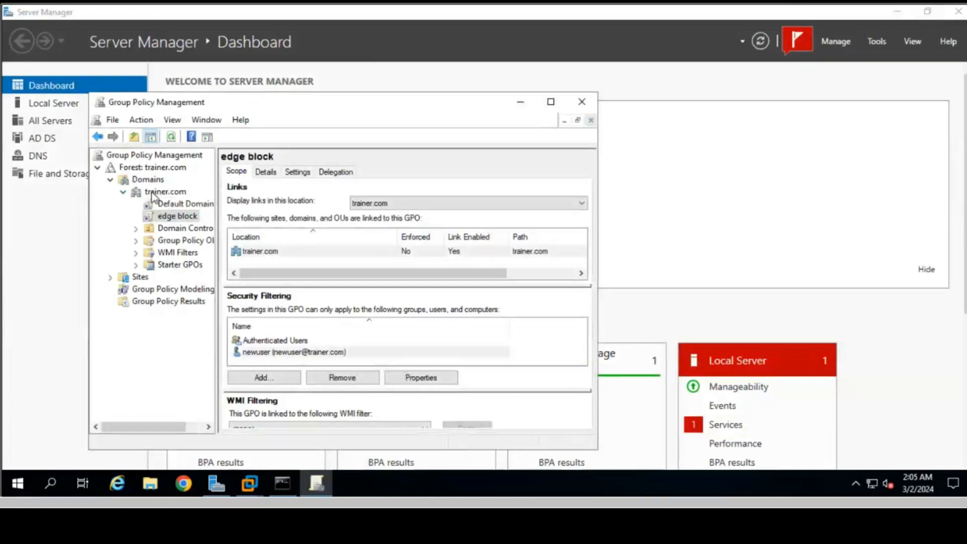
- Create a GPO named 'cmd block' linked to the trainer.com domain and select it
{"action": "right_click", "coordinate": [151, 193]}
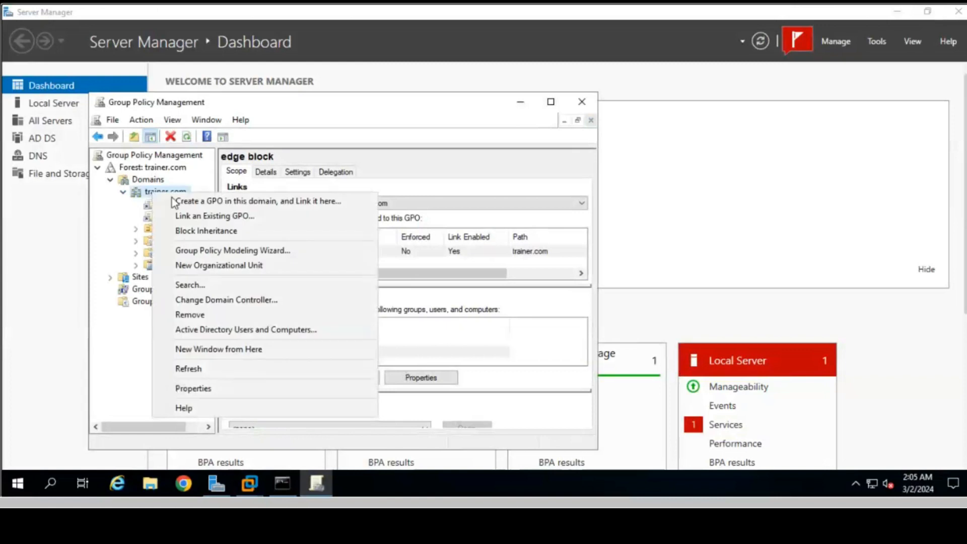
{"action": "left_click", "coordinate": [199, 202]}
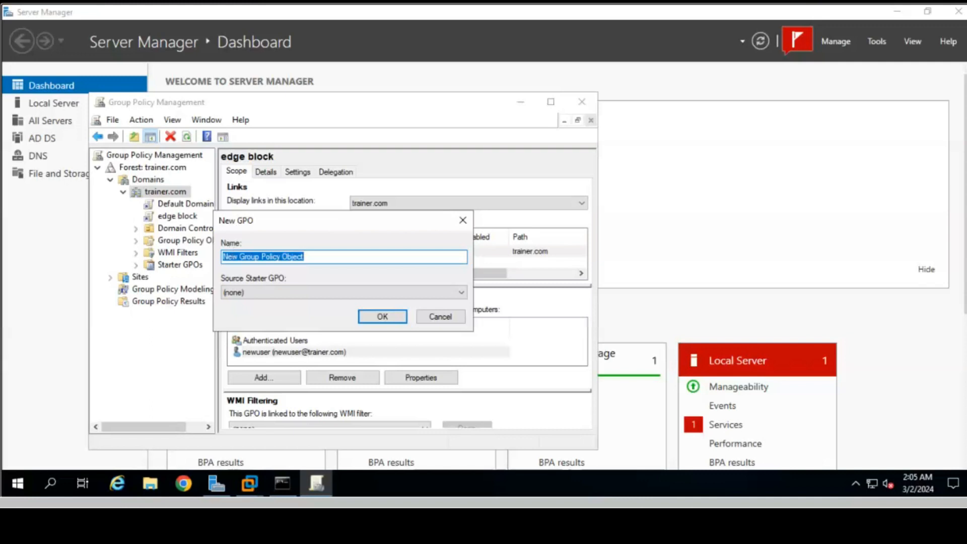
{"action": "type", "text": "cmd b"}
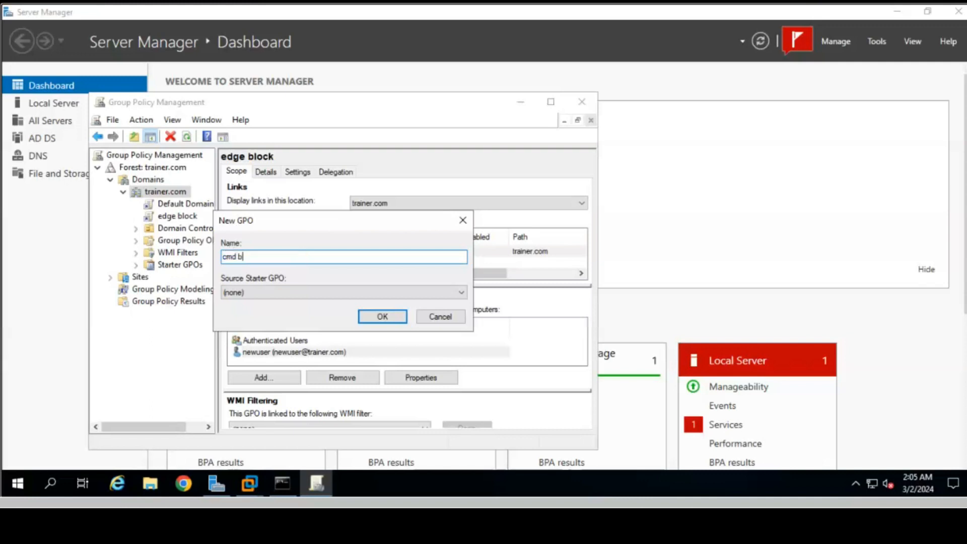
{"action": "type", "text": "lock"}
{"action": "left_click", "coordinate": [384, 317]}
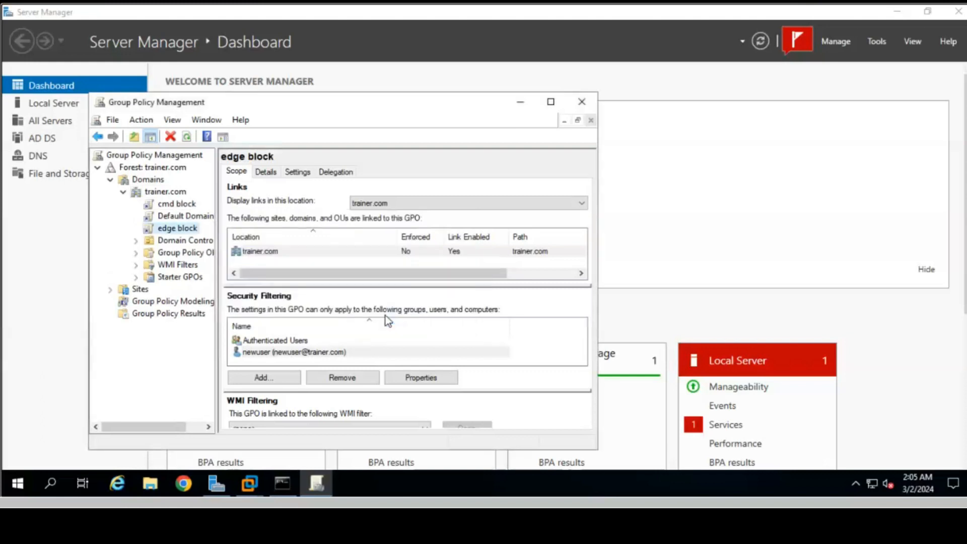
{"action": "left_click", "coordinate": [182, 205]}
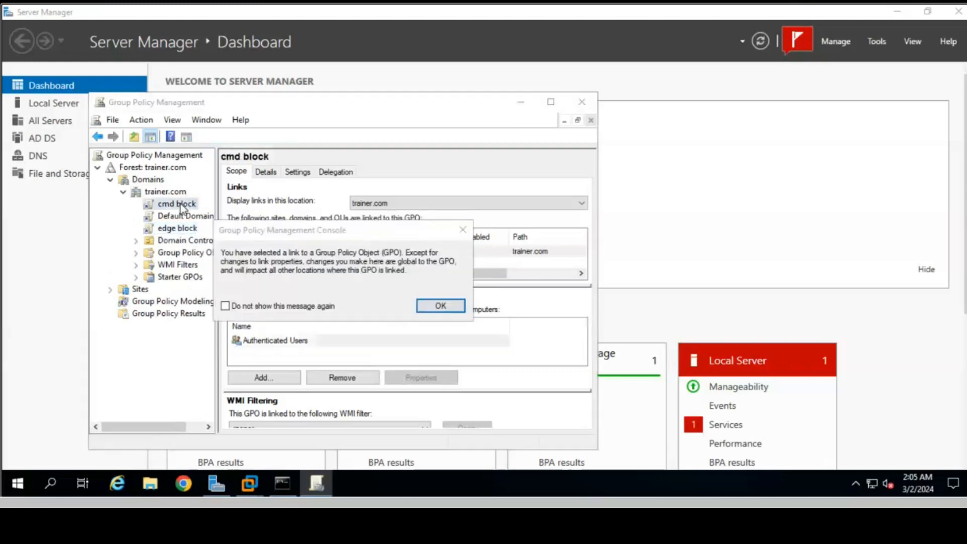
{"action": "left_click", "coordinate": [441, 306]}
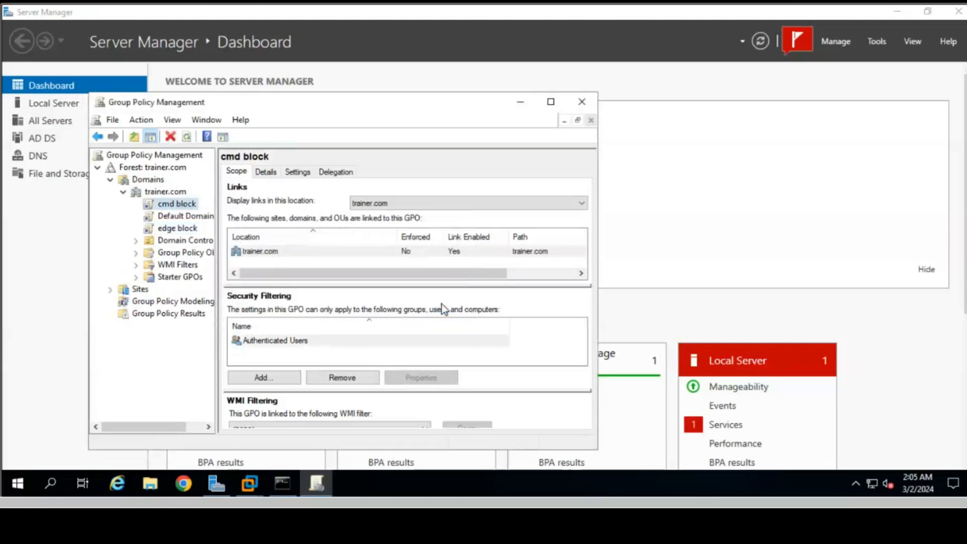
{"action": "right_click", "coordinate": [173, 210]}
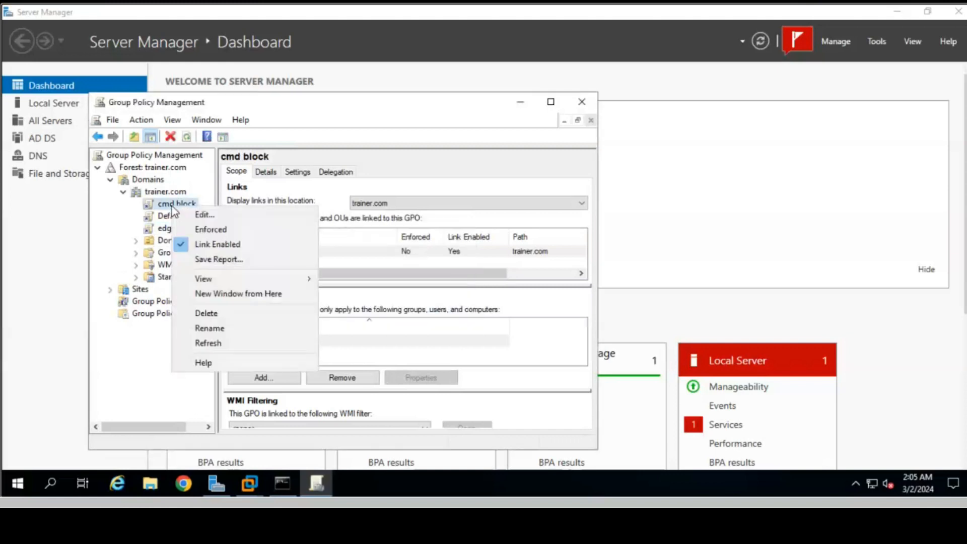
- In cmd block, enable 'Prevent access to the command prompt' under User Configuration > Administrative Templates > System
{"action": "left_click", "coordinate": [202, 217]}
{"action": "double_click", "coordinate": [121, 181]}
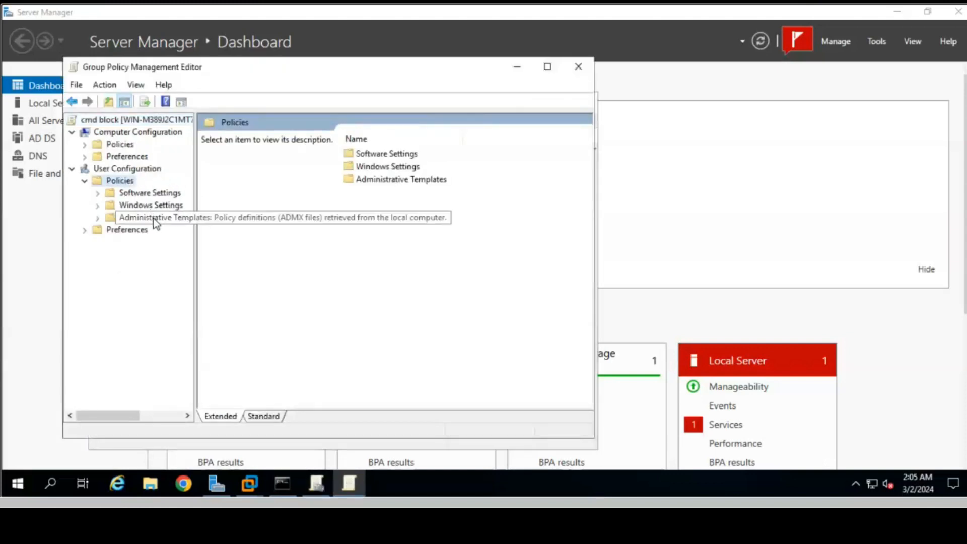
{"action": "double_click", "coordinate": [154, 217]}
{"action": "double_click", "coordinate": [155, 290]}
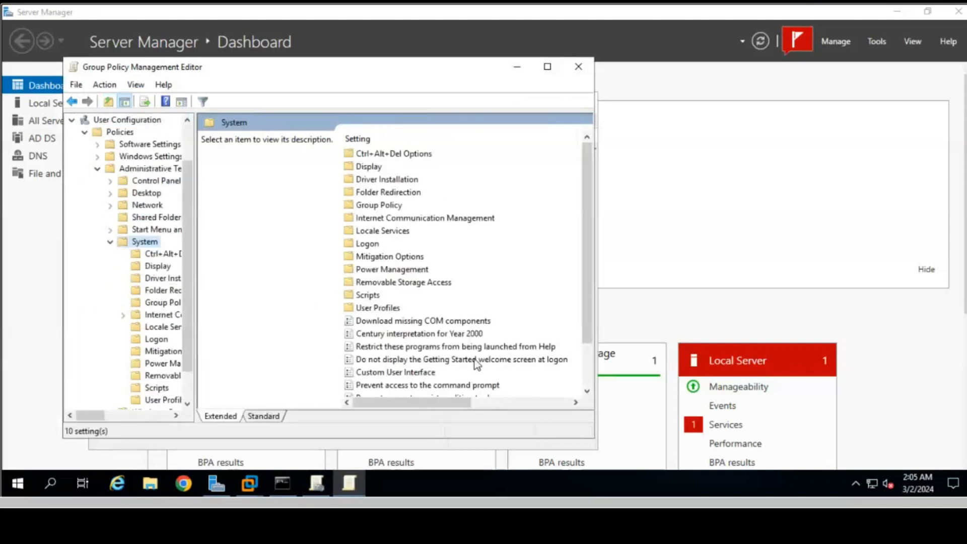
{"action": "double_click", "coordinate": [431, 385]}
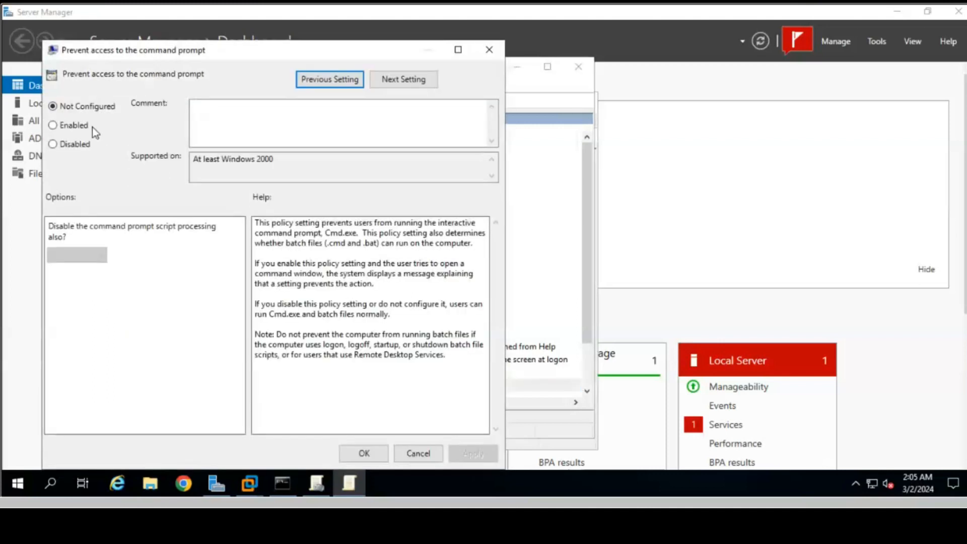
{"action": "left_click", "coordinate": [70, 128]}
{"action": "left_click", "coordinate": [478, 454]}
{"action": "left_click", "coordinate": [363, 454]}
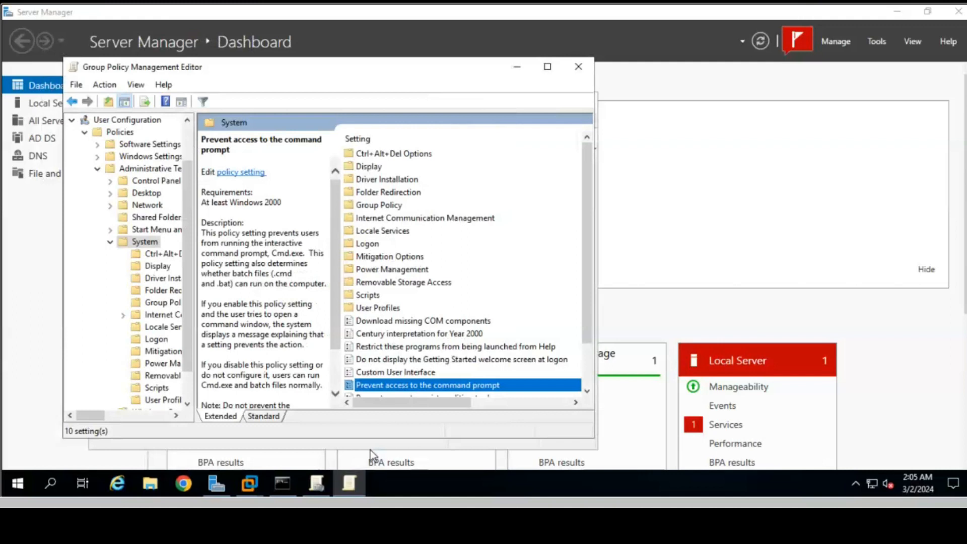
- Close the editor and add newuser to the cmd block GPO's security filtering
{"action": "left_click", "coordinate": [578, 67]}
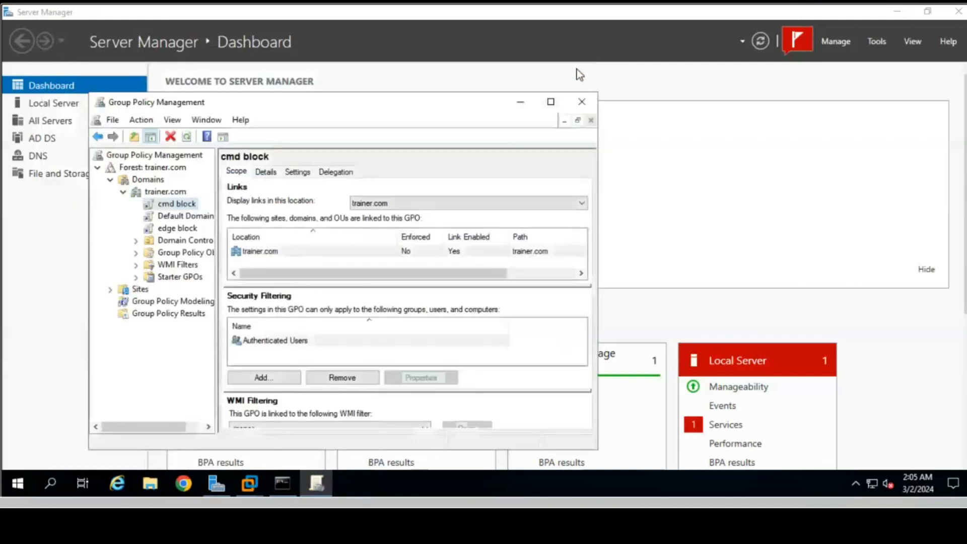
{"action": "left_click", "coordinate": [261, 382]}
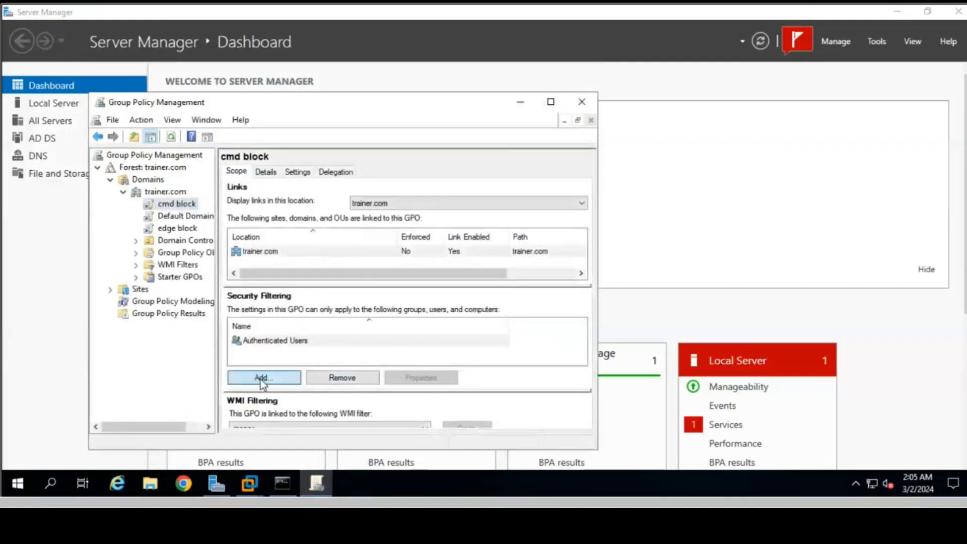
{"action": "left_click", "coordinate": [225, 343]}
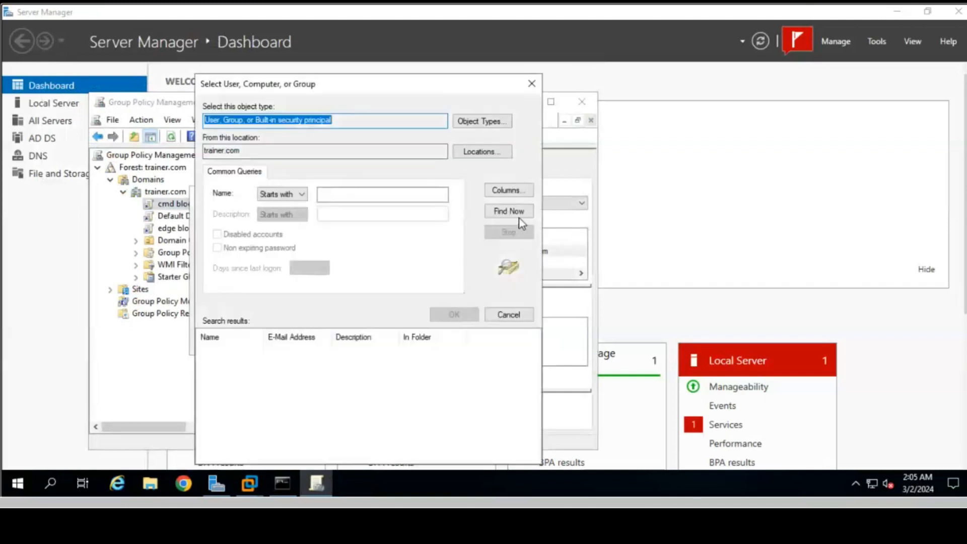
{"action": "left_click", "coordinate": [518, 214]}
{"action": "left_click", "coordinate": [255, 423]}
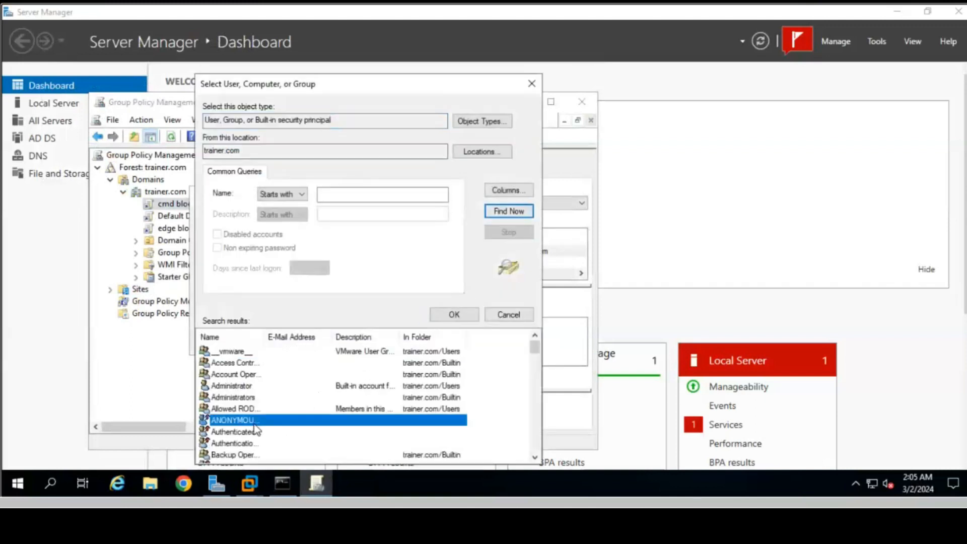
{"action": "key", "text": "n"}
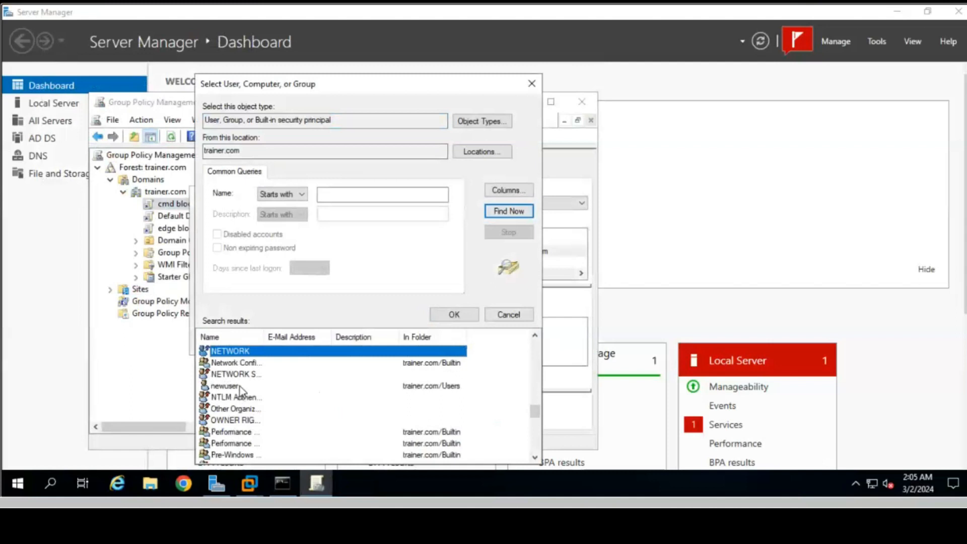
{"action": "double_click", "coordinate": [225, 386]}
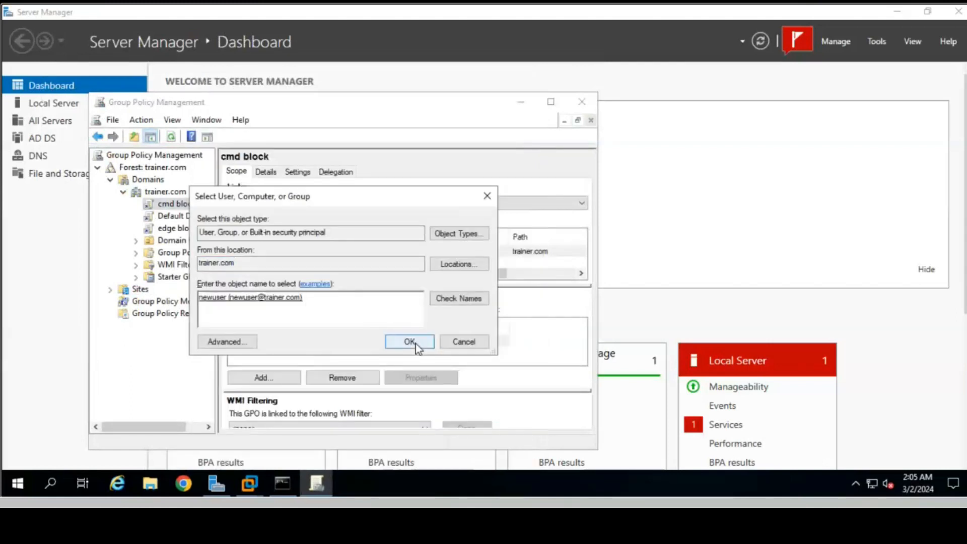
{"action": "key", "text": "Return"}
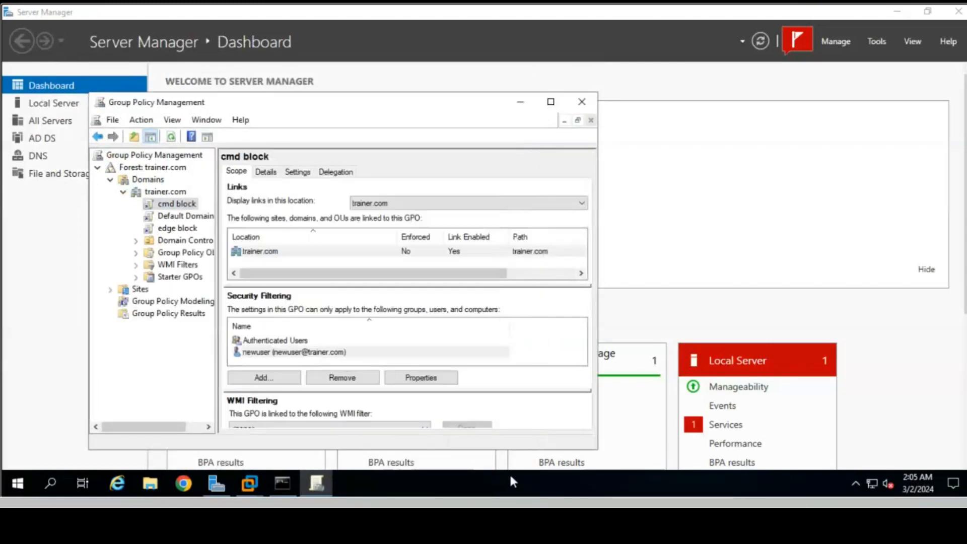
- Run gpupdate /force on the server from the Run box
{"action": "left_click", "coordinate": [50, 482]}
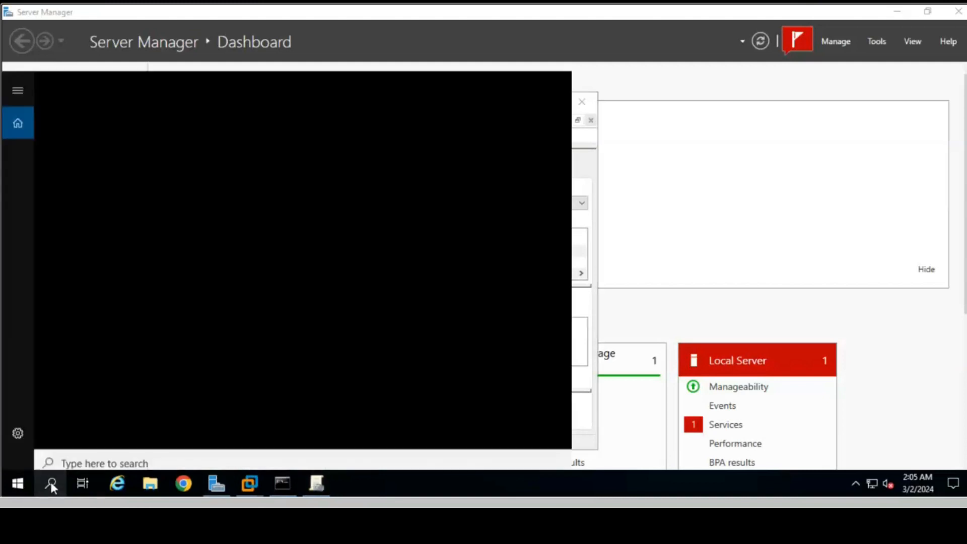
{"action": "type", "text": "run"}
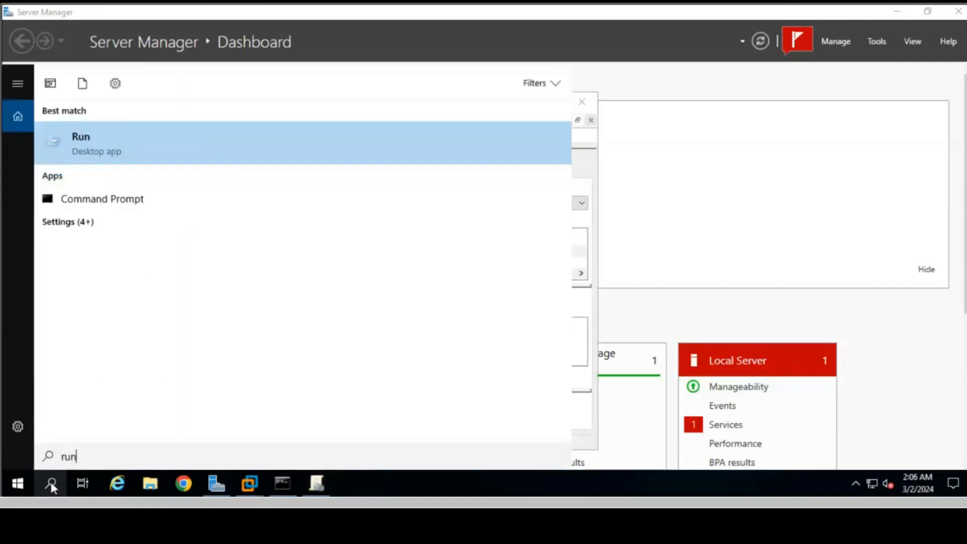
{"action": "key", "text": "Return"}
{"action": "key", "text": "Return"}
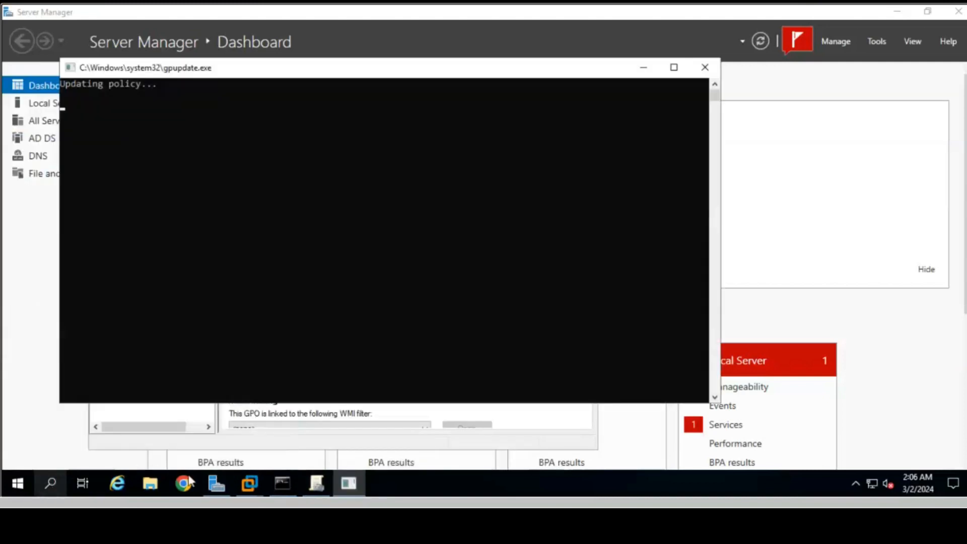
{"action": "mouse_move", "coordinate": [255, 490]}
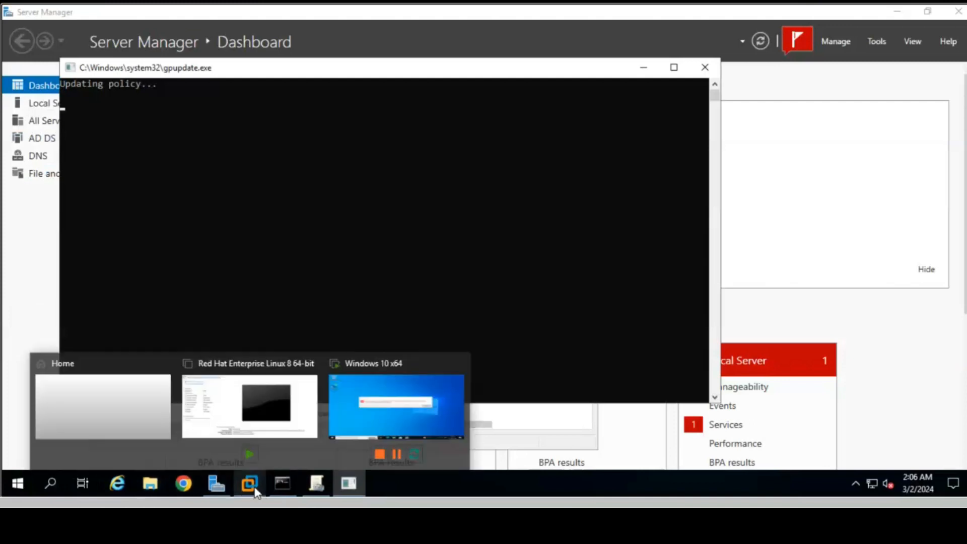
- Run gpupdate /force from the Run box inside the Windows 10 VM
{"action": "left_click", "coordinate": [371, 413]}
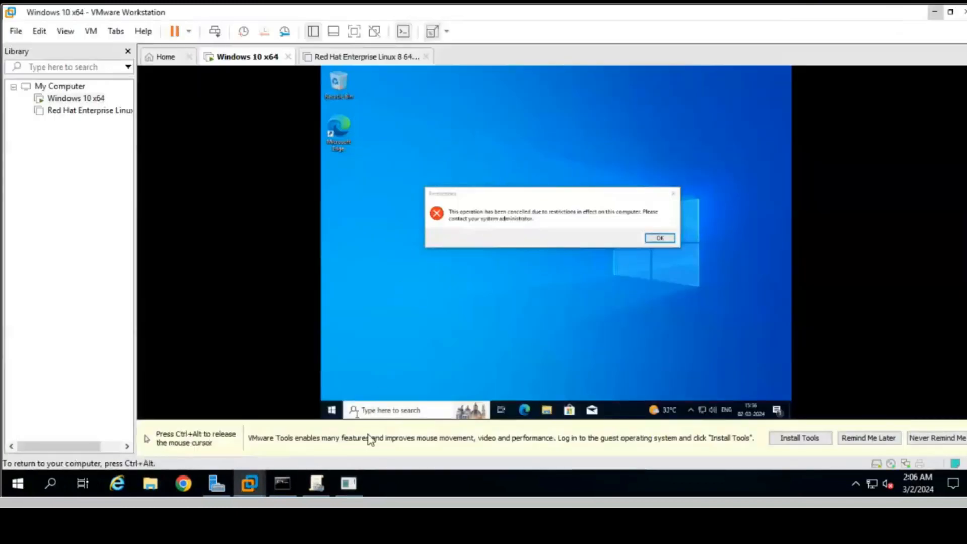
{"action": "left_click", "coordinate": [386, 413]}
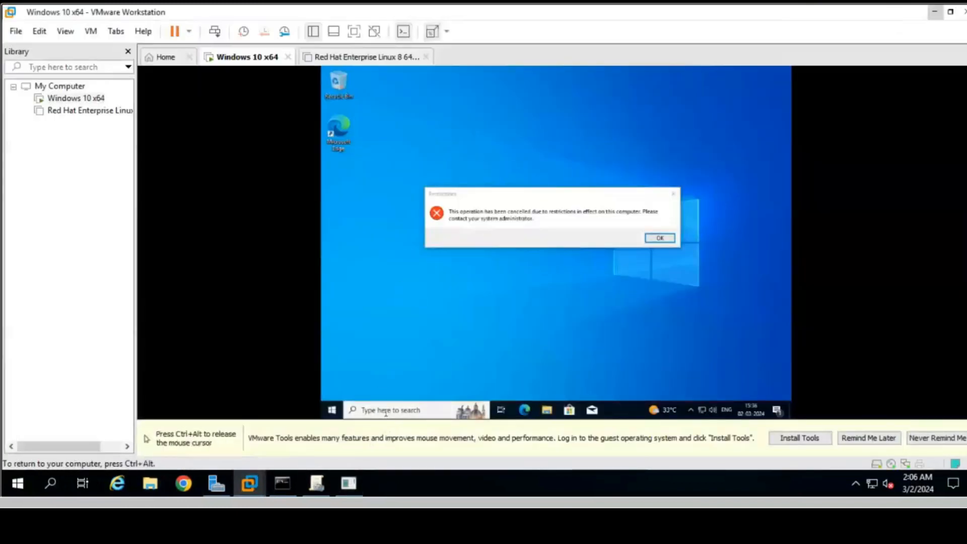
{"action": "left_click", "coordinate": [386, 413]}
{"action": "type", "text": "run"}
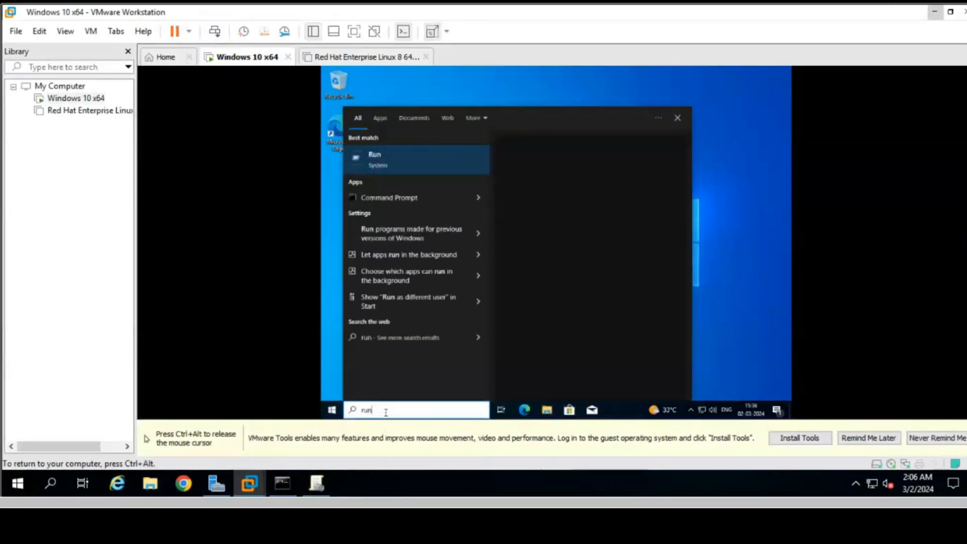
{"action": "key", "text": "Return"}
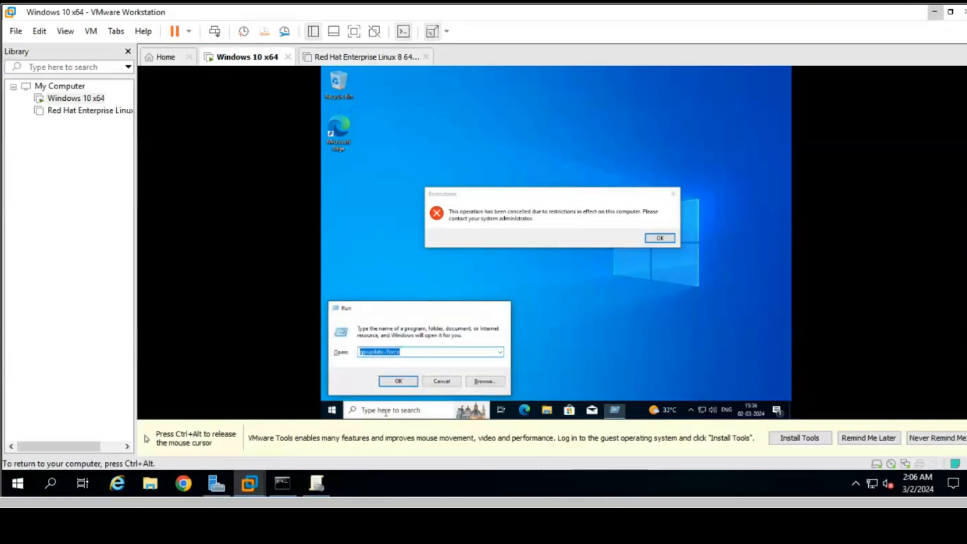
{"action": "key", "text": "Return"}
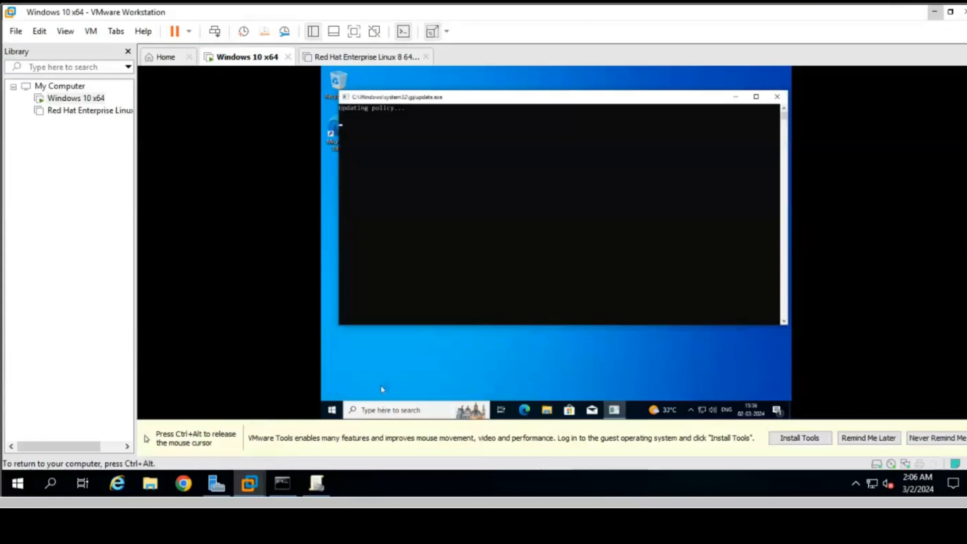
{"action": "key", "text": "ctrl+alt"}
- Launch cmd in the VM, confirm Command Prompt is disabled by the administrator, and dismiss it
{"action": "left_click", "coordinate": [383, 416]}
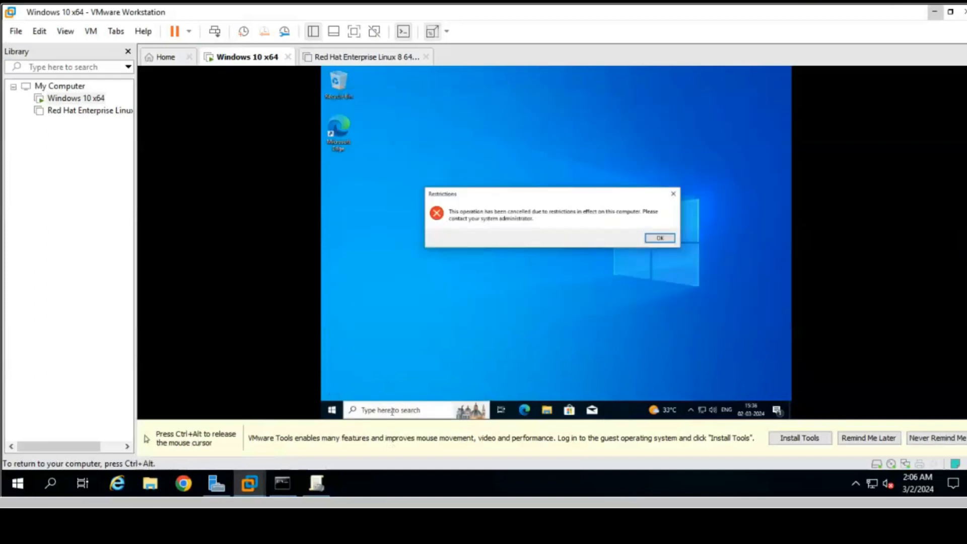
{"action": "left_click", "coordinate": [393, 411]}
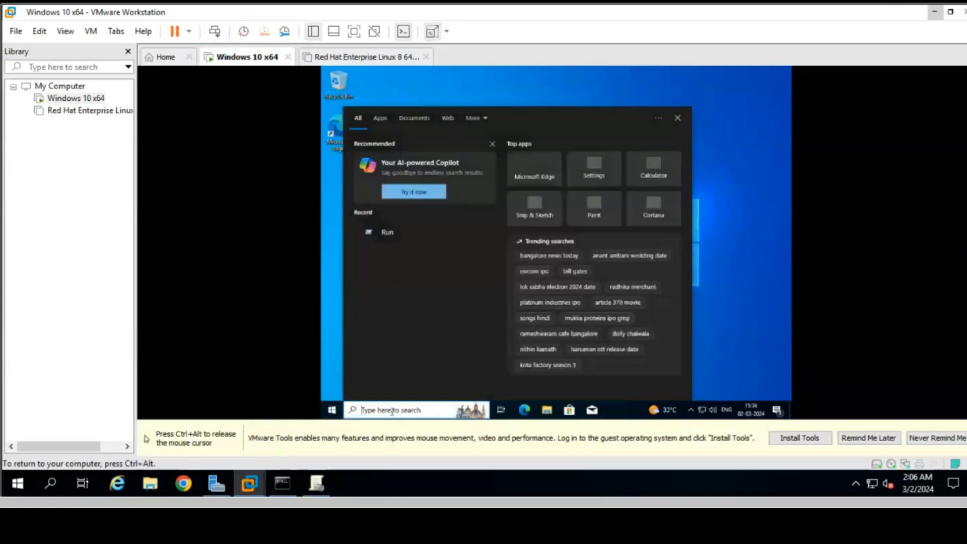
{"action": "type", "text": "cmd"}
{"action": "key", "text": "Return"}
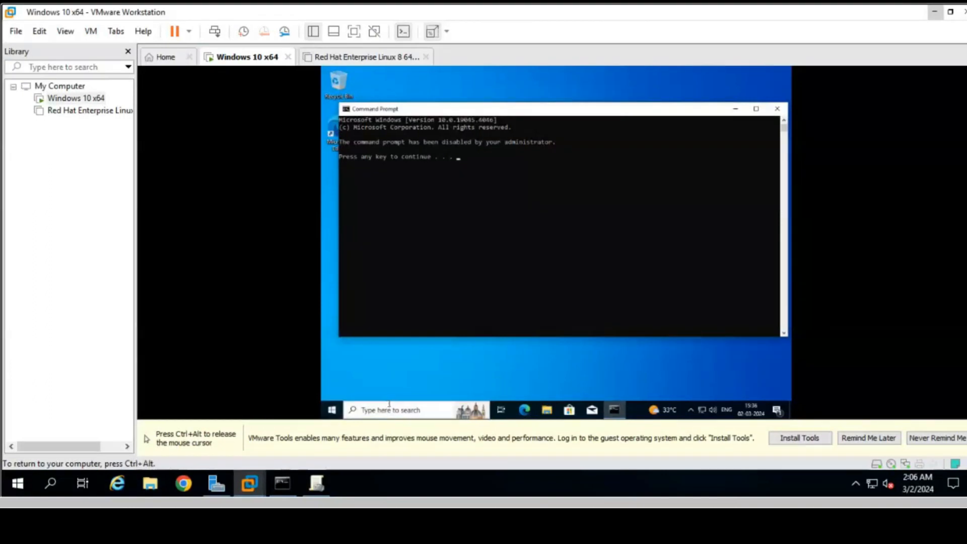
{"action": "key", "text": "Return"}
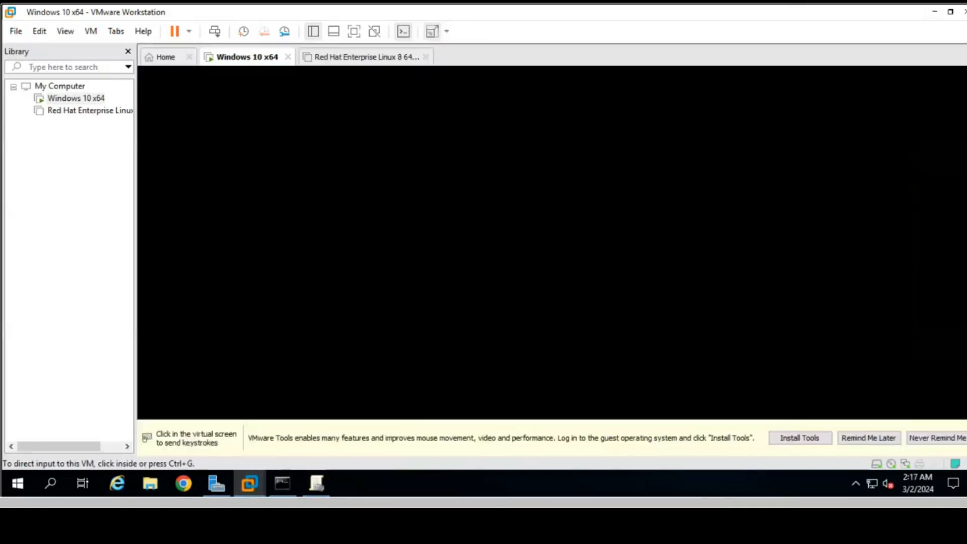
- Bring the VM to the newuser sign-in screen, then minimize VMware to return to the server
{"action": "left_click", "coordinate": [368, 89]}
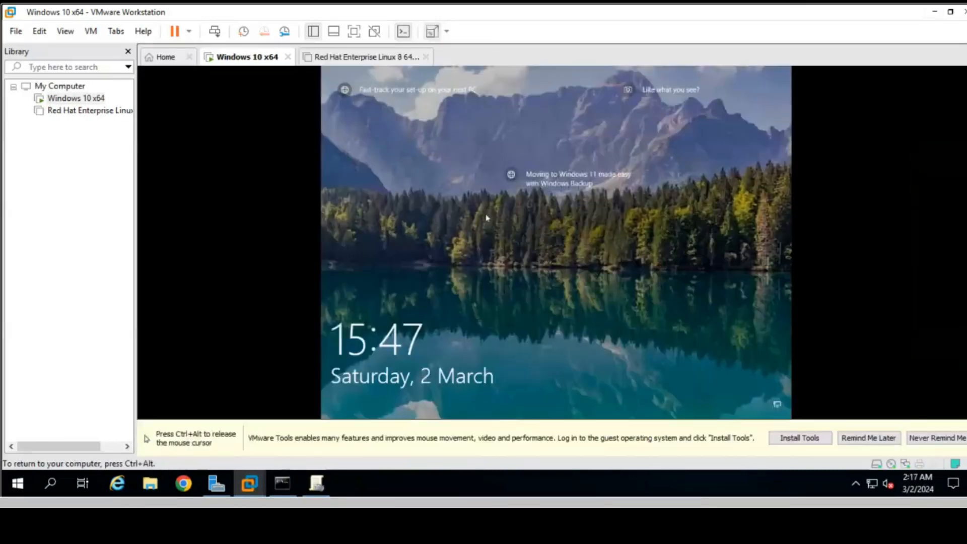
{"action": "left_click", "coordinate": [487, 217]}
{"action": "key", "text": "ctrl+alt"}
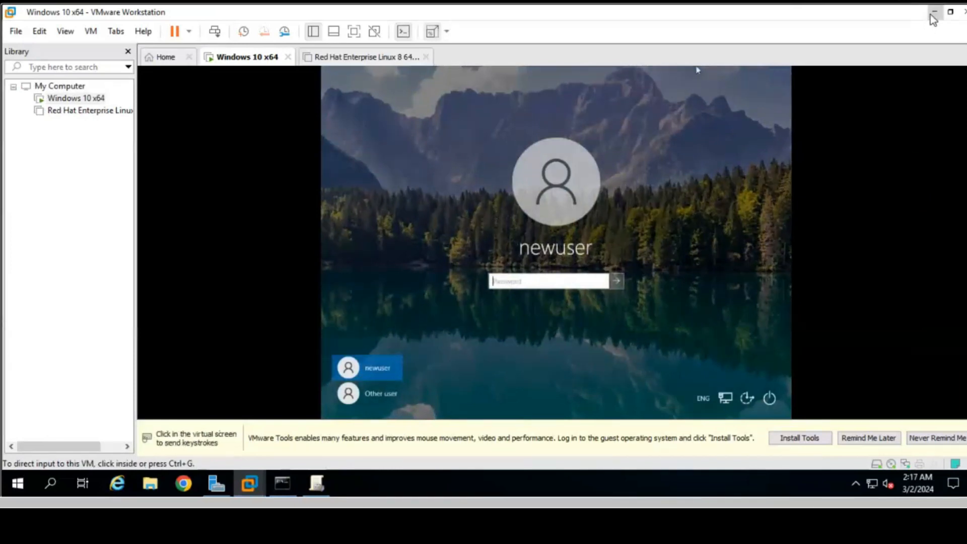
{"action": "left_click", "coordinate": [932, 12]}
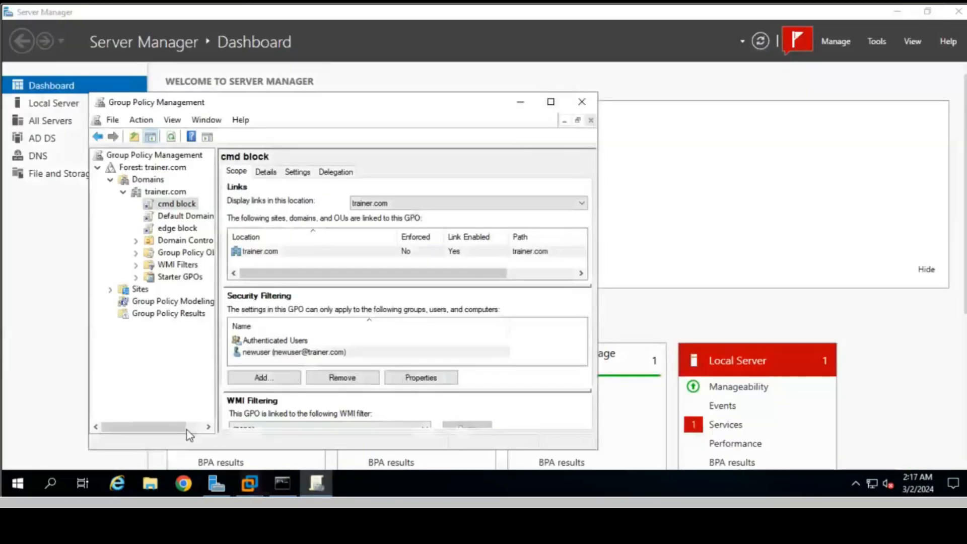
{"action": "left_click", "coordinate": [50, 476]}
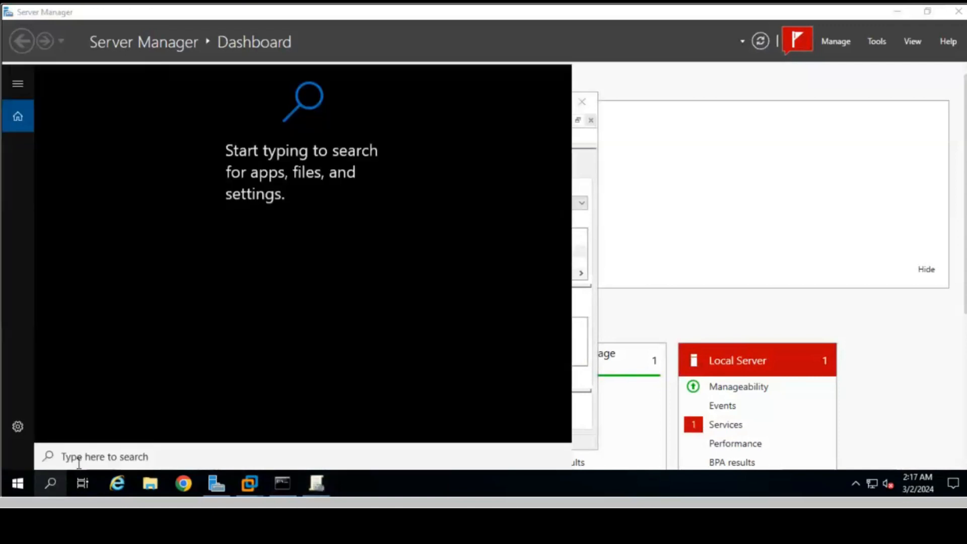
{"action": "type", "text": "cmd"}
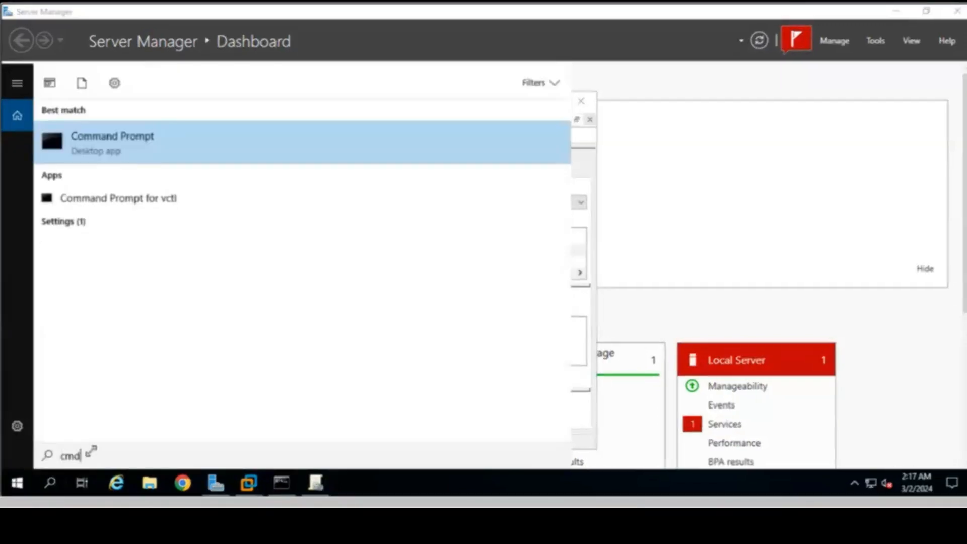
{"action": "key", "text": "Return"}
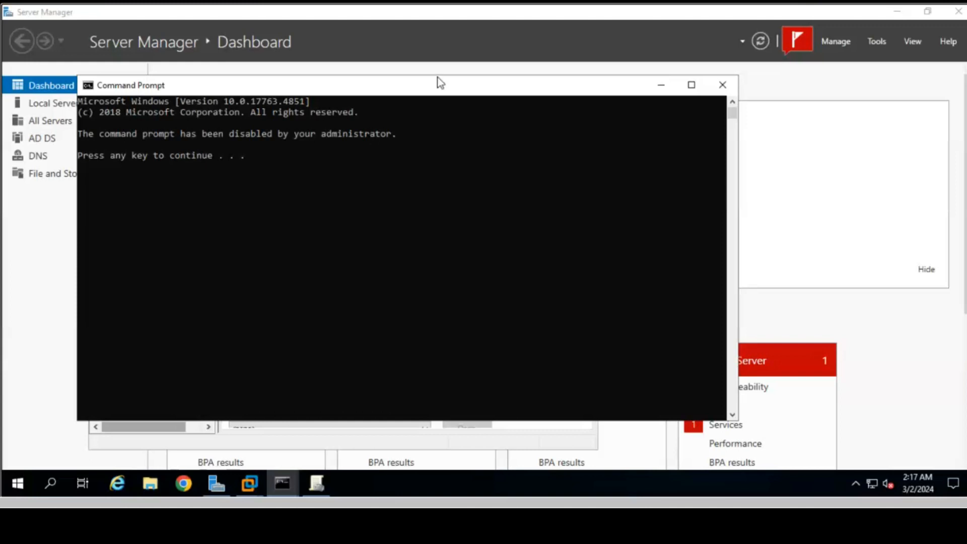
{"action": "left_click", "coordinate": [724, 82]}
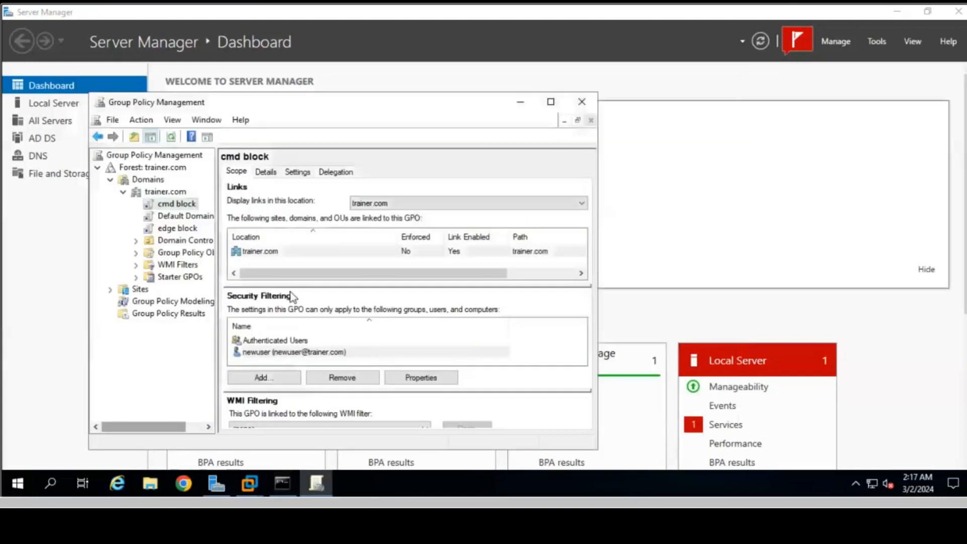
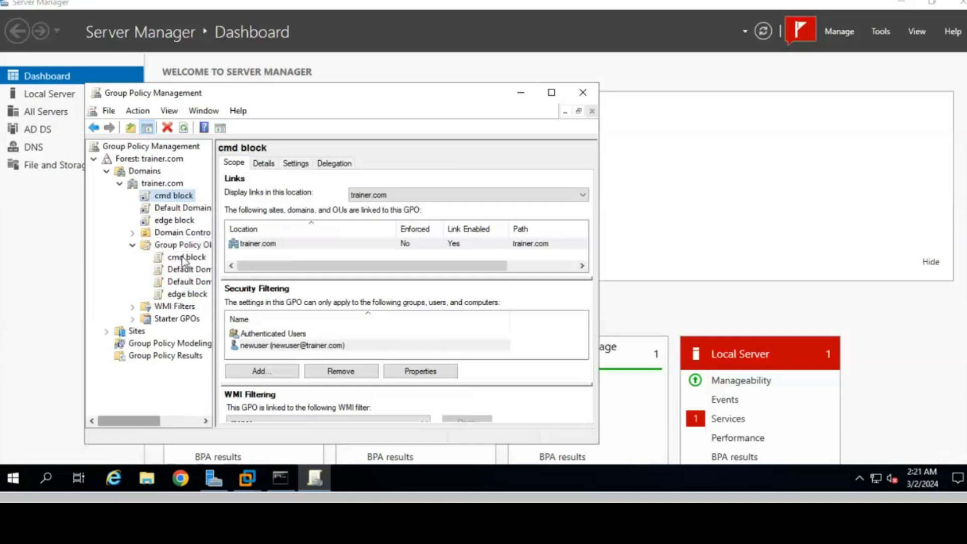
- Delete the edge block and cmd block GPOs, confirming each deletion
{"action": "right_click", "coordinate": [187, 294]}
{"action": "left_click", "coordinate": [229, 234]}
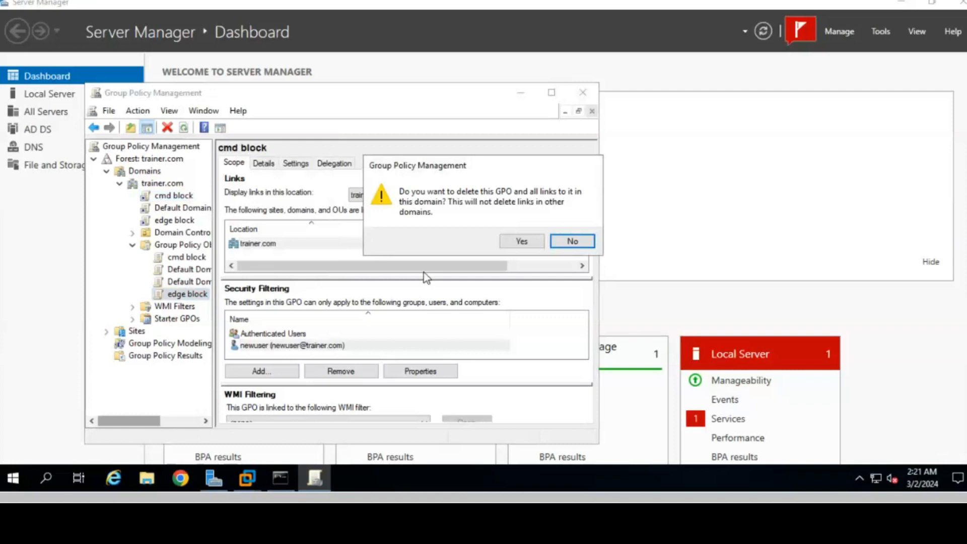
{"action": "left_click", "coordinate": [512, 243]}
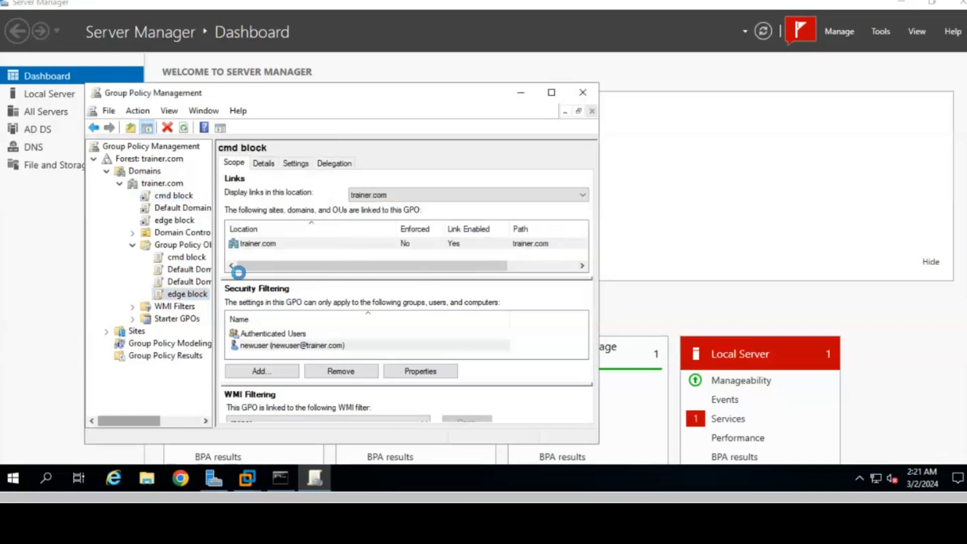
{"action": "right_click", "coordinate": [190, 247]}
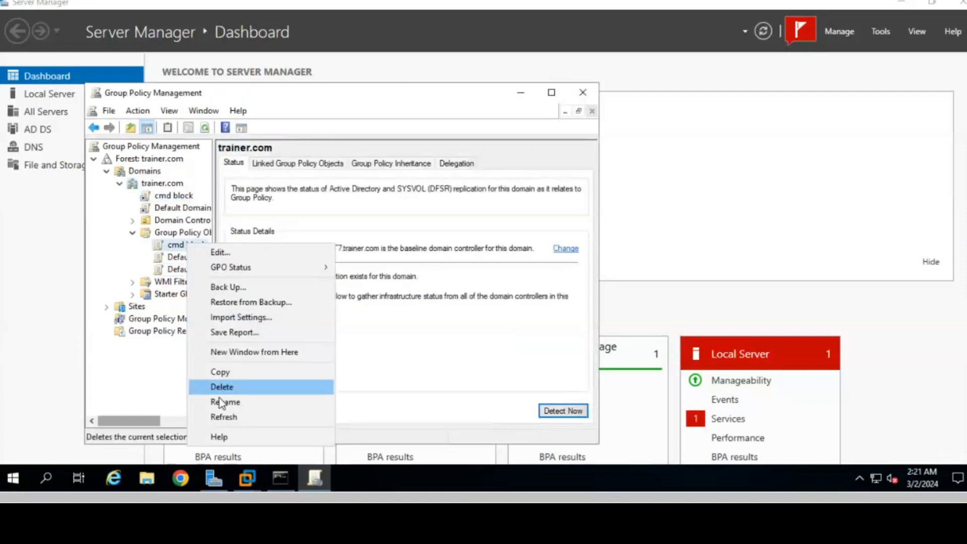
{"action": "left_click", "coordinate": [231, 388]}
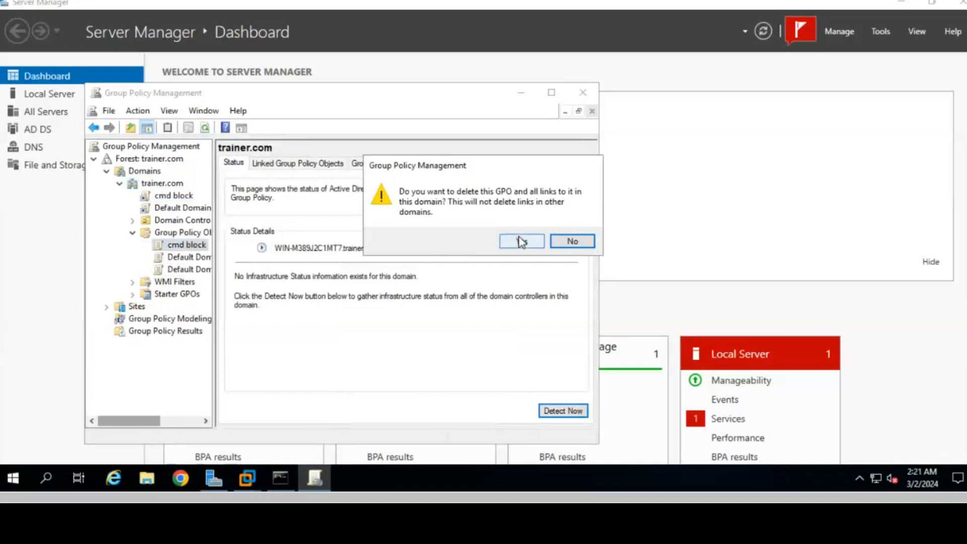
{"action": "left_click", "coordinate": [522, 244]}
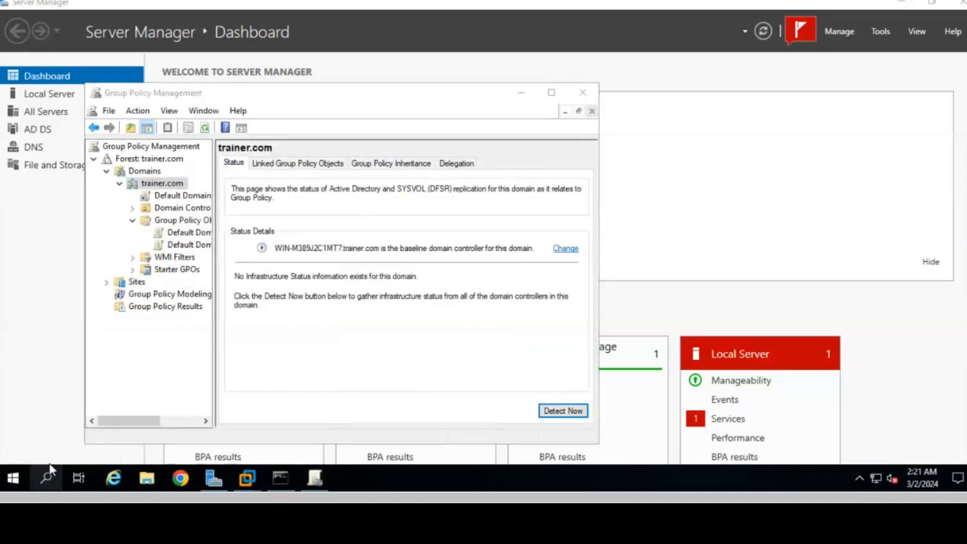
- Run gpupdate /force on the server through the Run box from Start search
{"action": "left_click", "coordinate": [46, 476]}
{"action": "type", "text": "gp"}
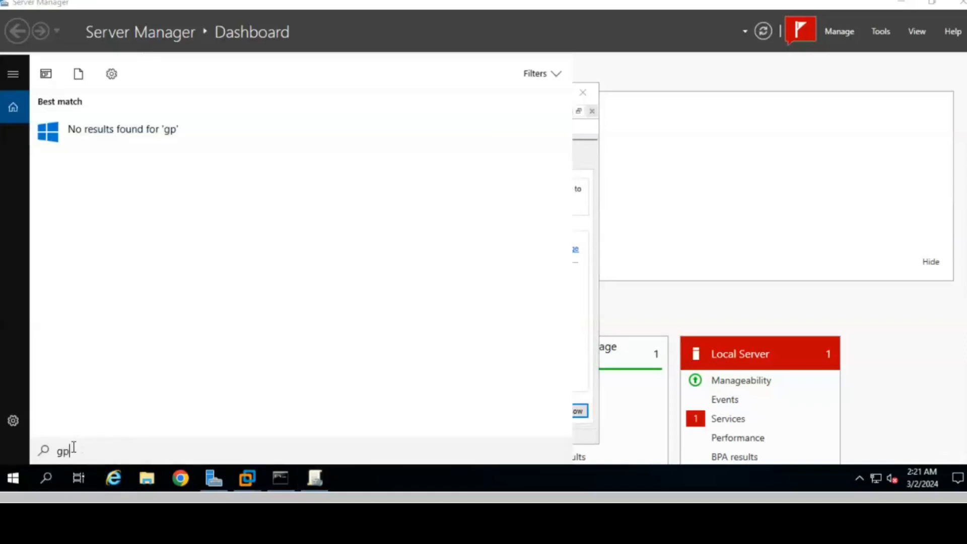
{"action": "type", "text": "update"}
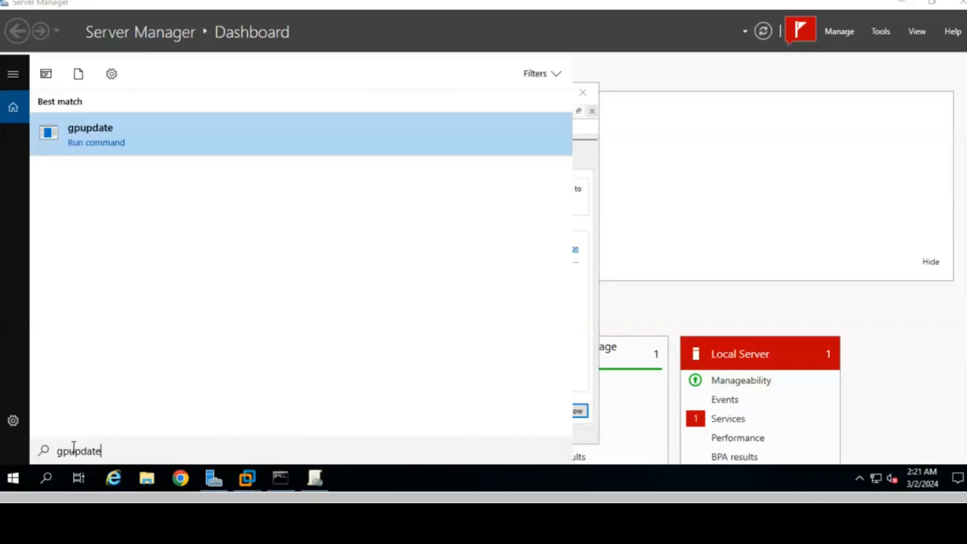
{"action": "key", "text": "BackSpace"}
{"action": "key", "text": "BackSpace"}
{"action": "key", "text": "BackSpace"}
{"action": "key", "text": "BackSpace"}
{"action": "key", "text": "BackSpace"}
{"action": "key", "text": "BackSpace"}
{"action": "key", "text": "BackSpace"}
{"action": "key", "text": "BackSpace"}
{"action": "type", "text": "run"}
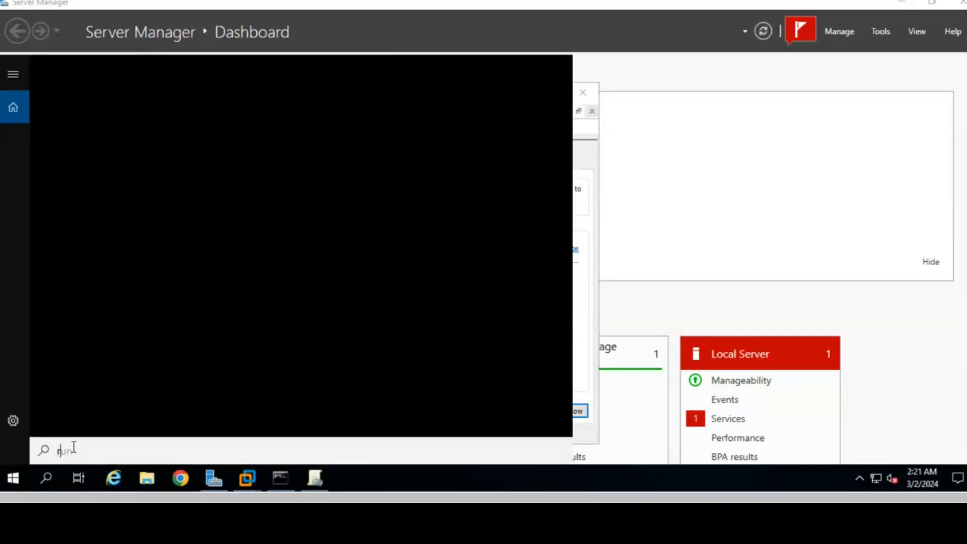
{"action": "key", "text": "Return"}
{"action": "key", "text": "Return"}
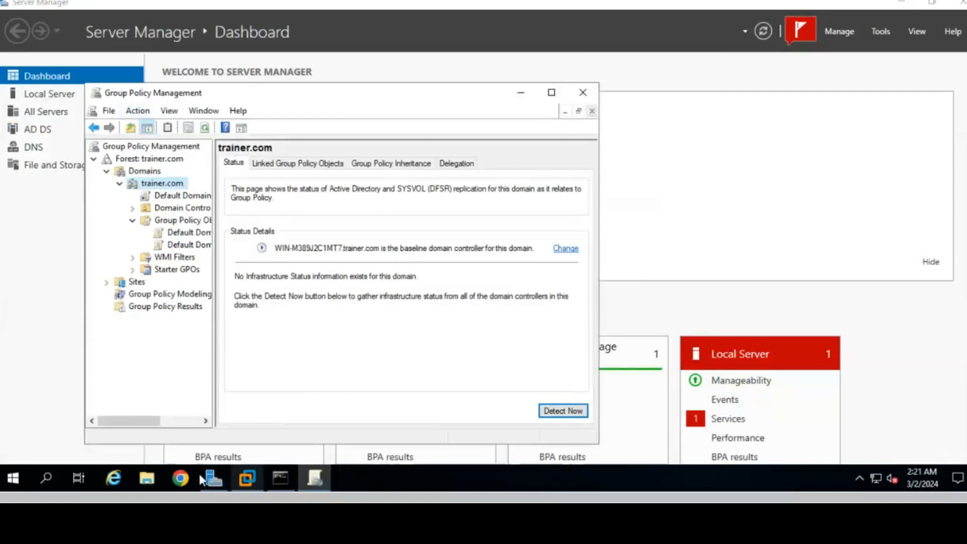
- Switch to the Windows 10 VM, sign in as the domain user, and dismiss the Restrictions message
{"action": "left_click", "coordinate": [247, 477]}
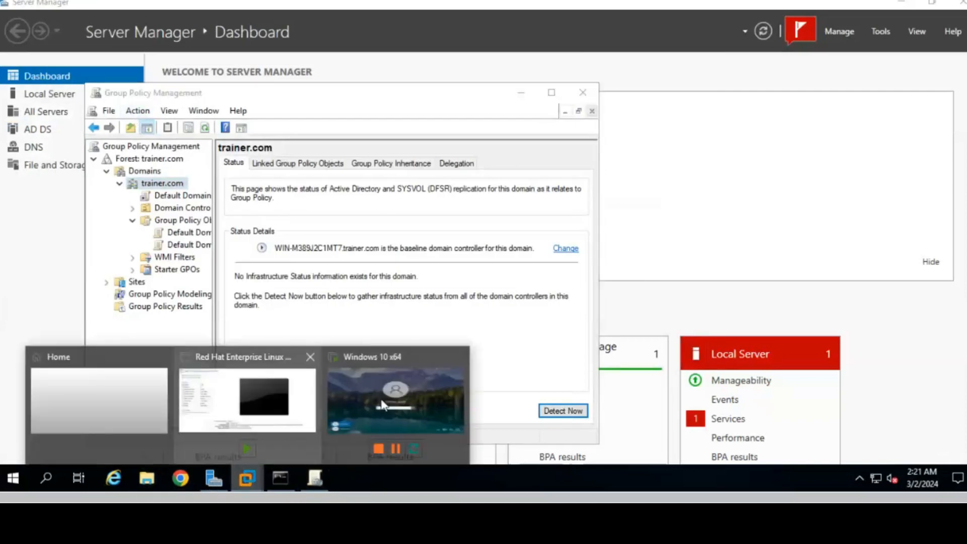
{"action": "left_click", "coordinate": [381, 405]}
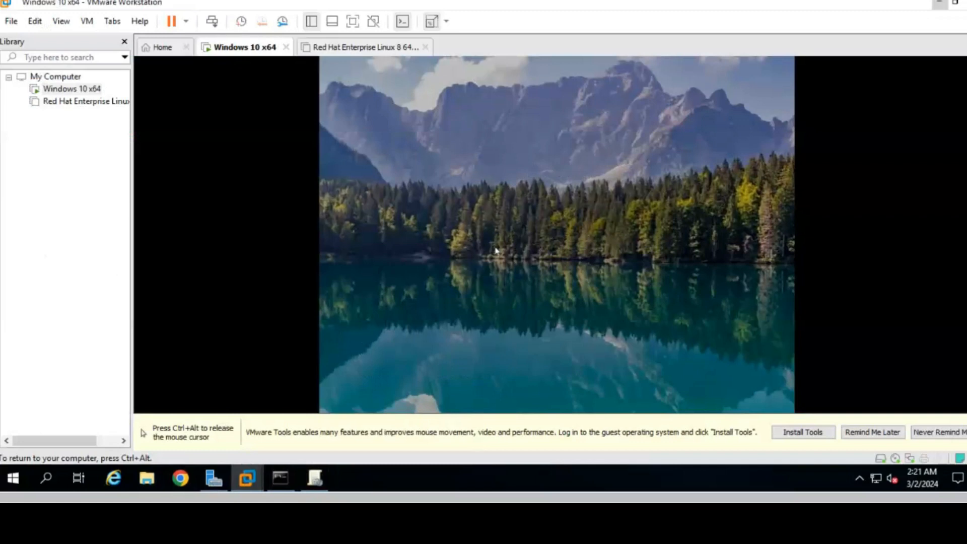
{"action": "left_click", "coordinate": [496, 250]}
{"action": "key", "text": "Caps_Lock"}
{"action": "type", "text": "•"}
{"action": "key", "text": "Caps_Lock"}
{"action": "type", "text": "••••"}
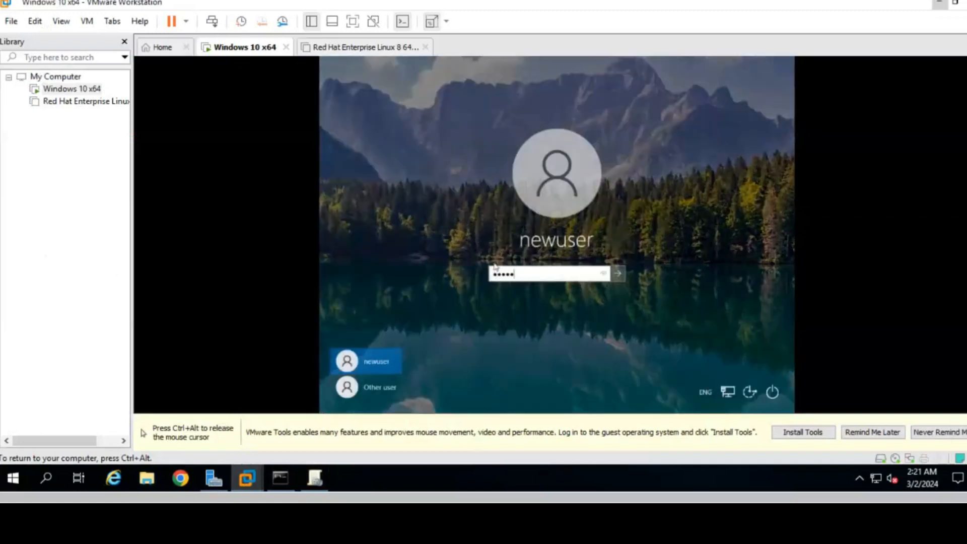
{"action": "type", "text": "••••••"}
{"action": "key", "text": "Return"}
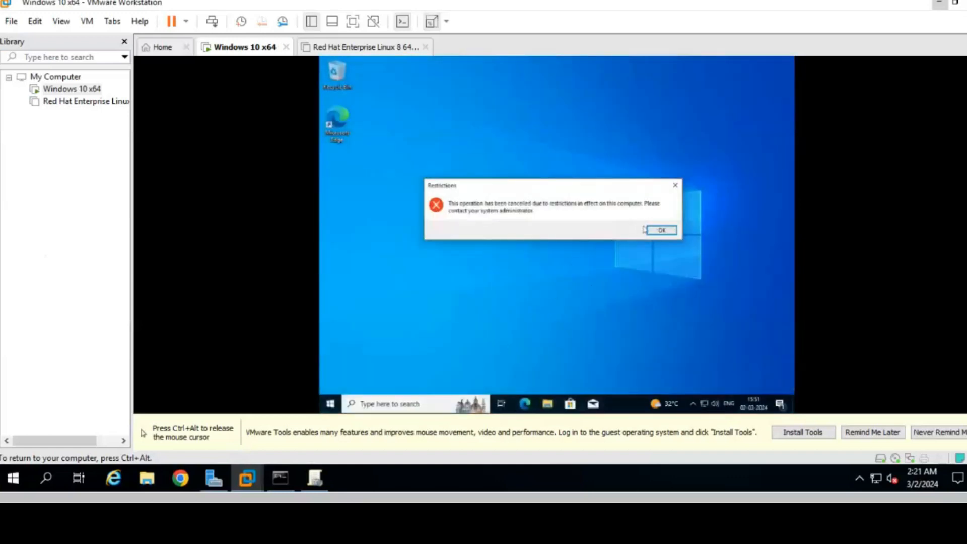
{"action": "left_click", "coordinate": [660, 231]}
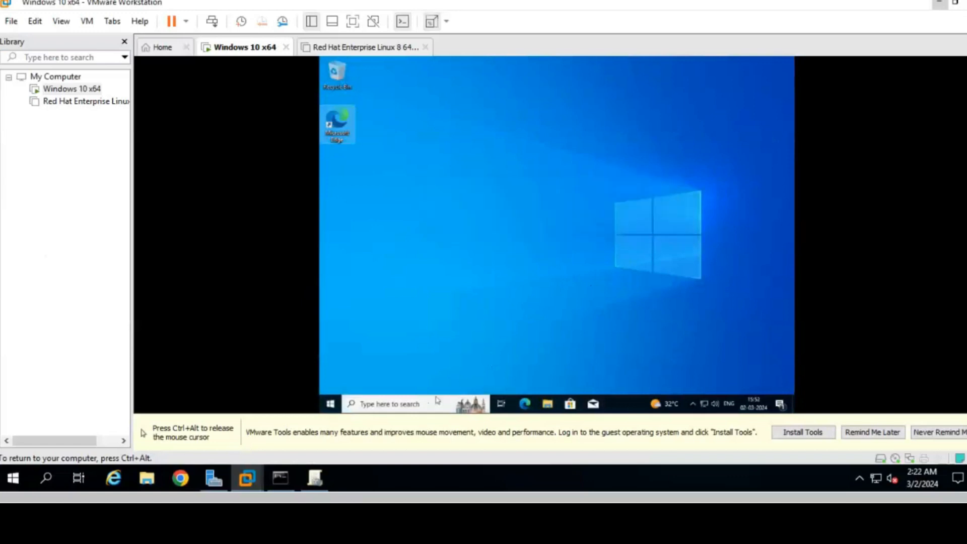
- Run gpupdate /force inside the VM from the Run box
{"action": "left_click", "coordinate": [430, 405]}
{"action": "type", "text": "run"}
{"action": "key", "text": "Return"}
{"action": "key", "text": "Return"}
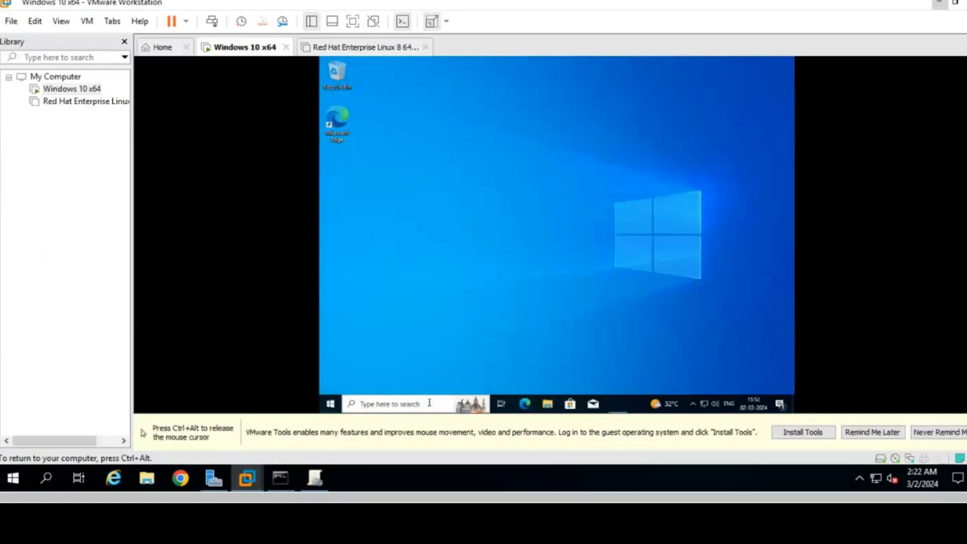
{"action": "key", "text": "ctrl+alt"}
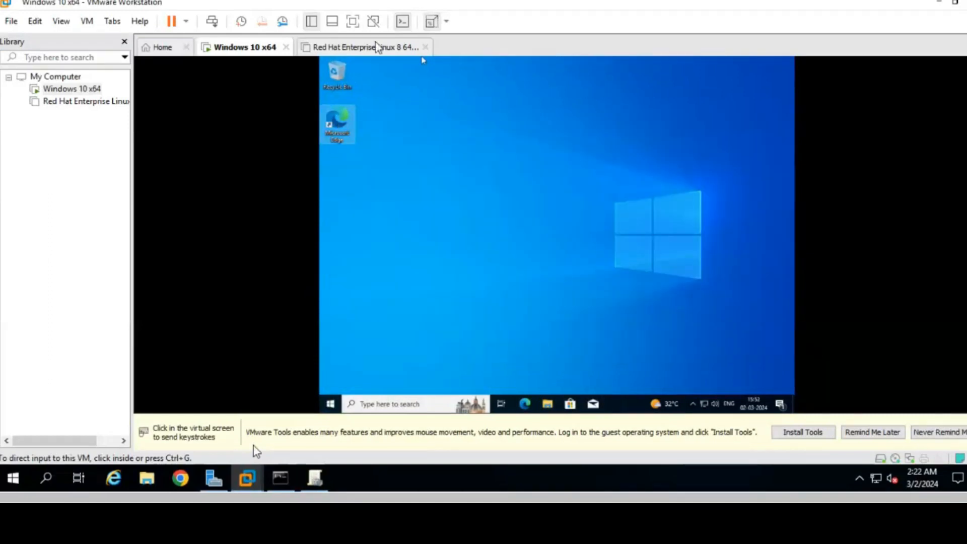
- Launch Microsoft Edge to confirm it now opens, close it, and minimize VMware
{"action": "left_click", "coordinate": [347, 101]}
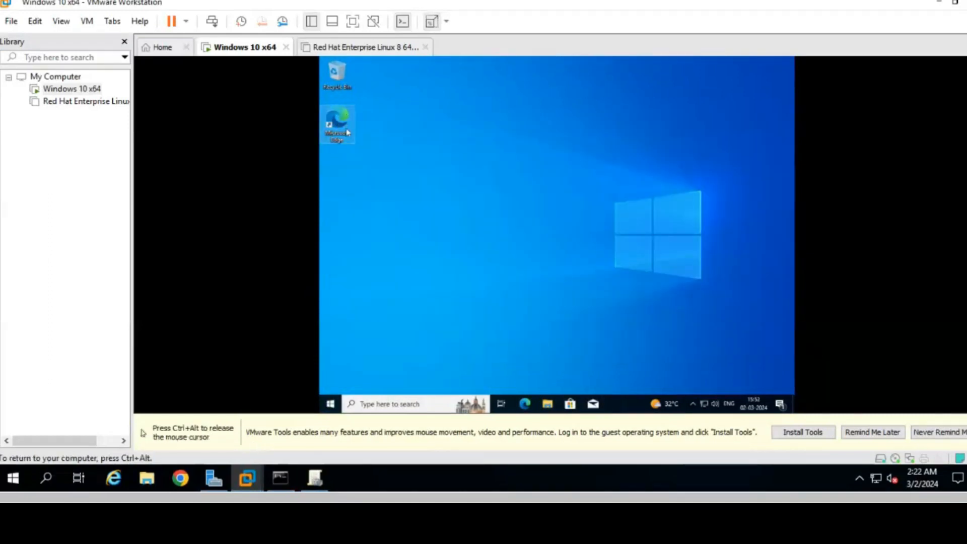
{"action": "double_click", "coordinate": [336, 123]}
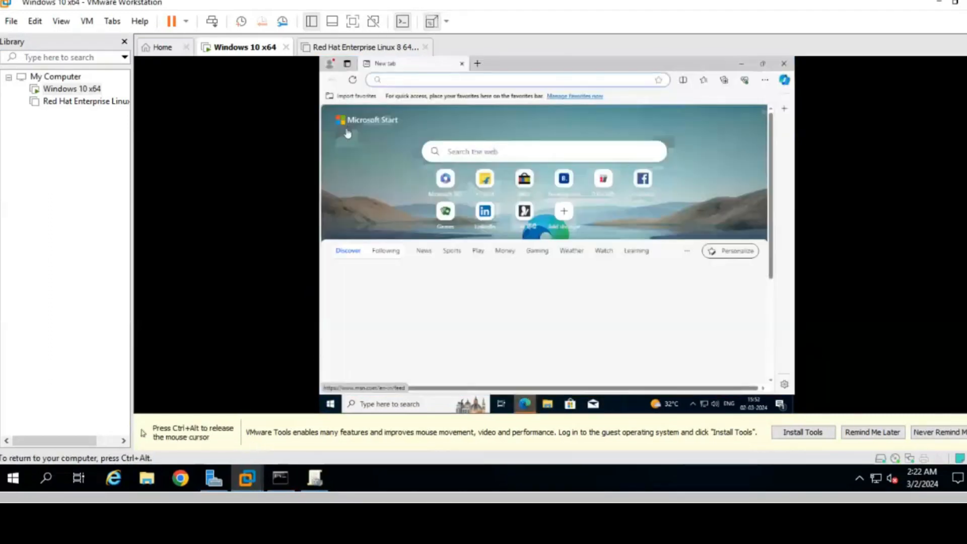
{"action": "left_click", "coordinate": [784, 63]}
{"action": "key", "text": "ctrl+alt"}
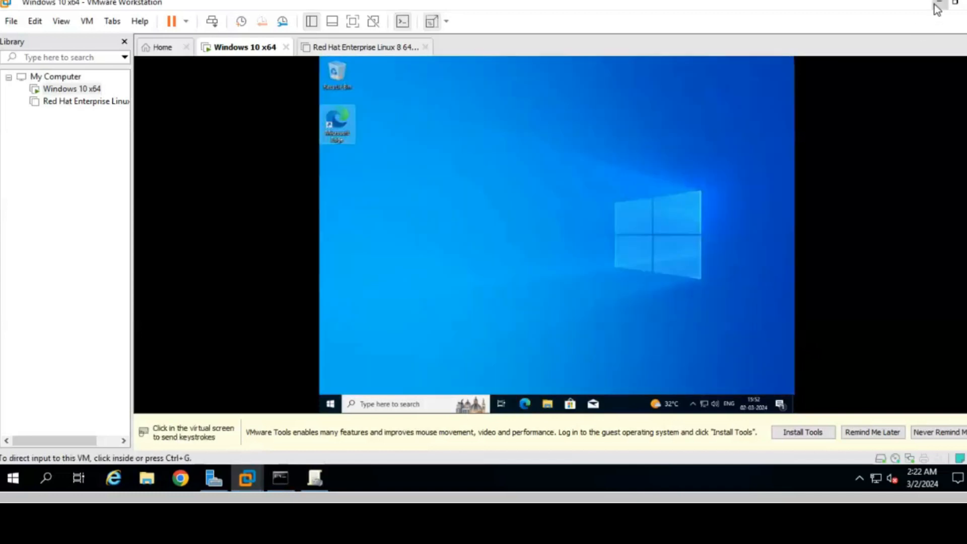
{"action": "left_click", "coordinate": [935, 5]}
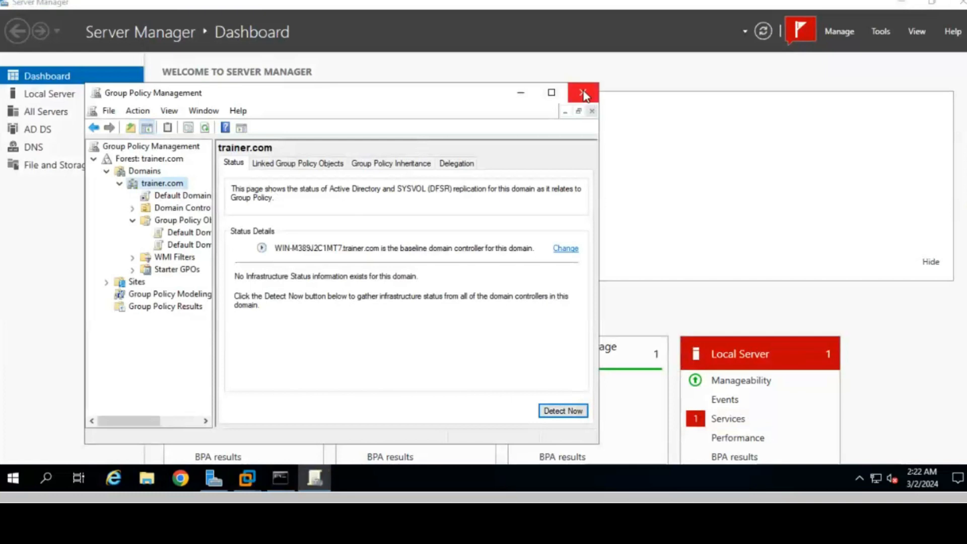
- Close Group Policy Management, open Active Directory Users and Computers maximized, and show trainer.com's New menu
{"action": "left_click", "coordinate": [583, 94]}
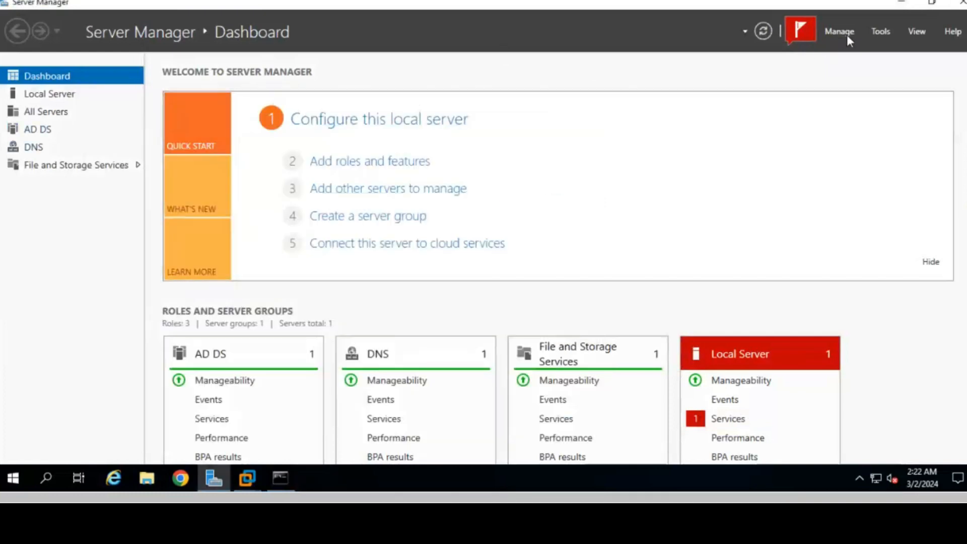
{"action": "left_click", "coordinate": [877, 31]}
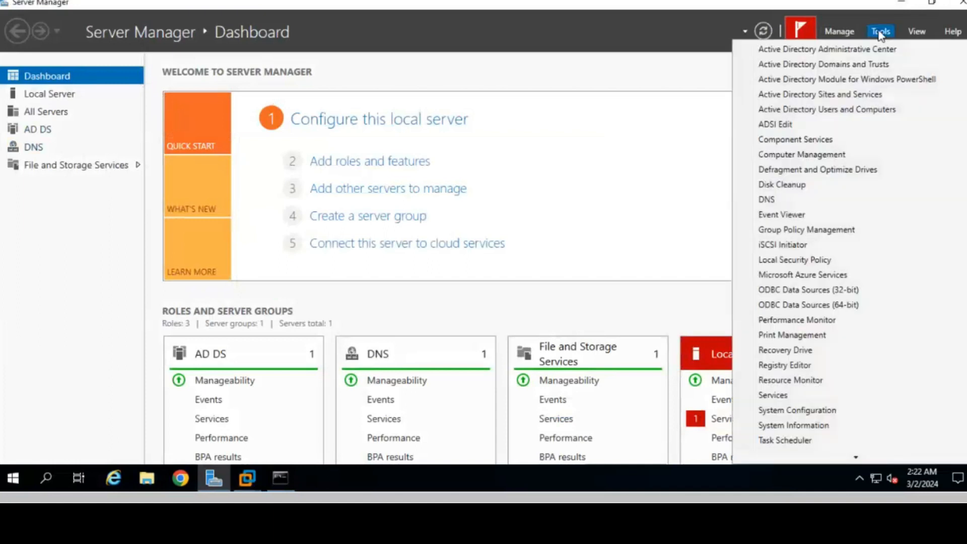
{"action": "left_click", "coordinate": [837, 113]}
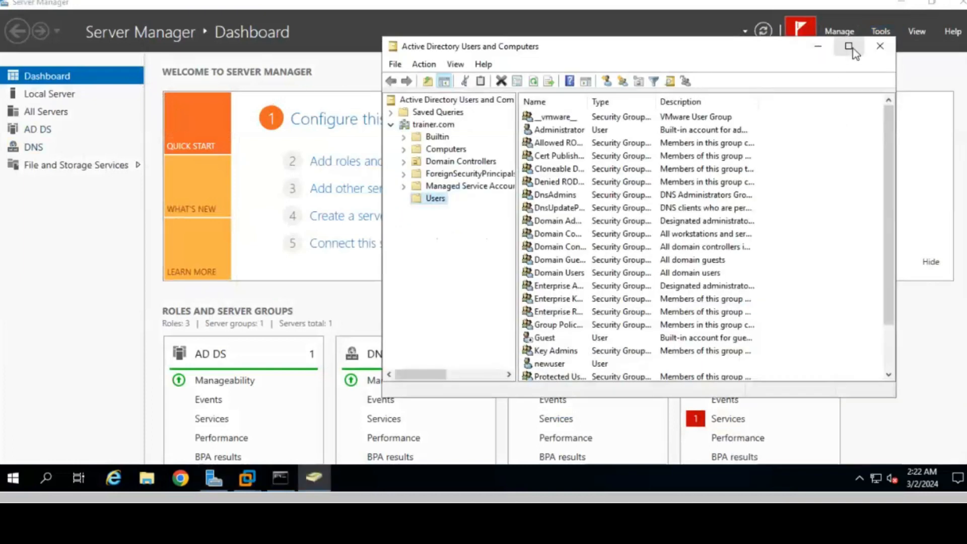
{"action": "left_click", "coordinate": [849, 47]}
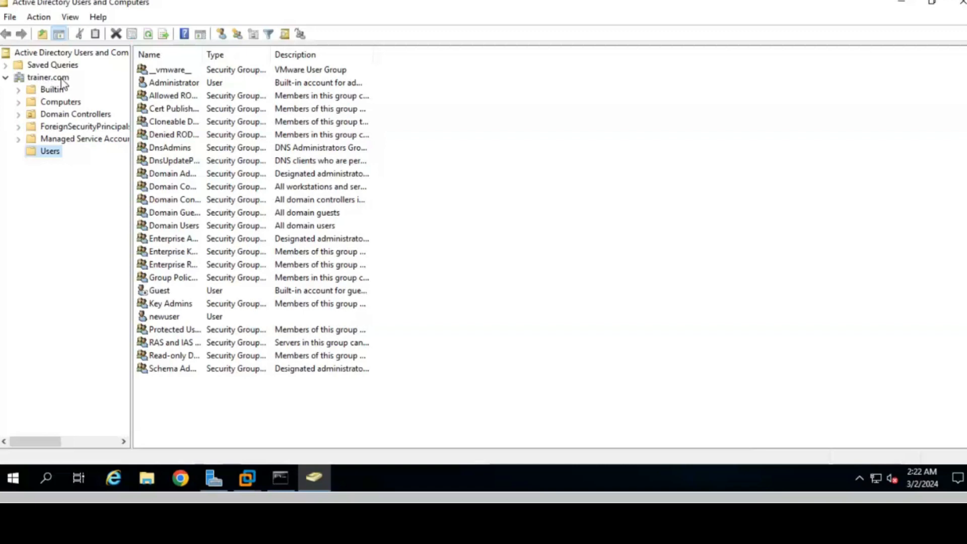
{"action": "right_click", "coordinate": [57, 81]}
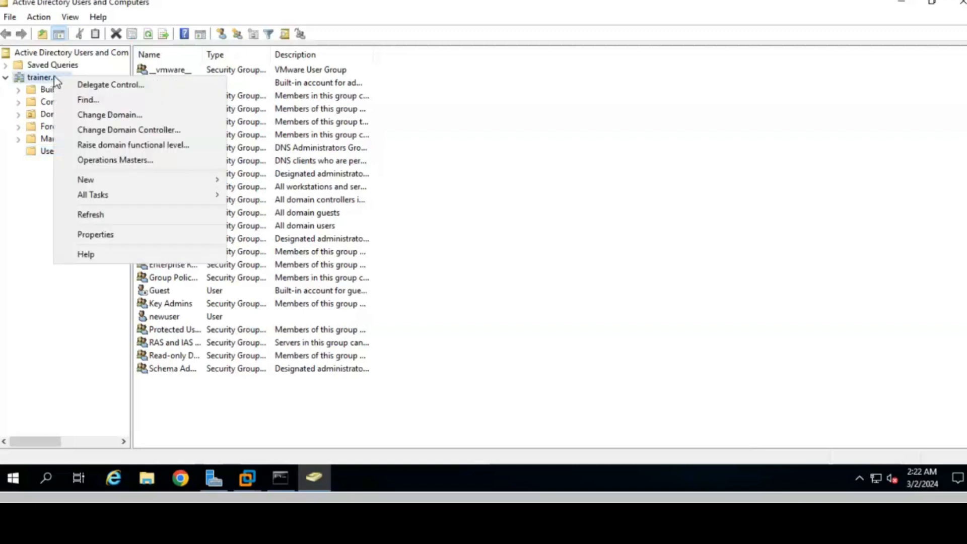
{"action": "mouse_move", "coordinate": [122, 182]}
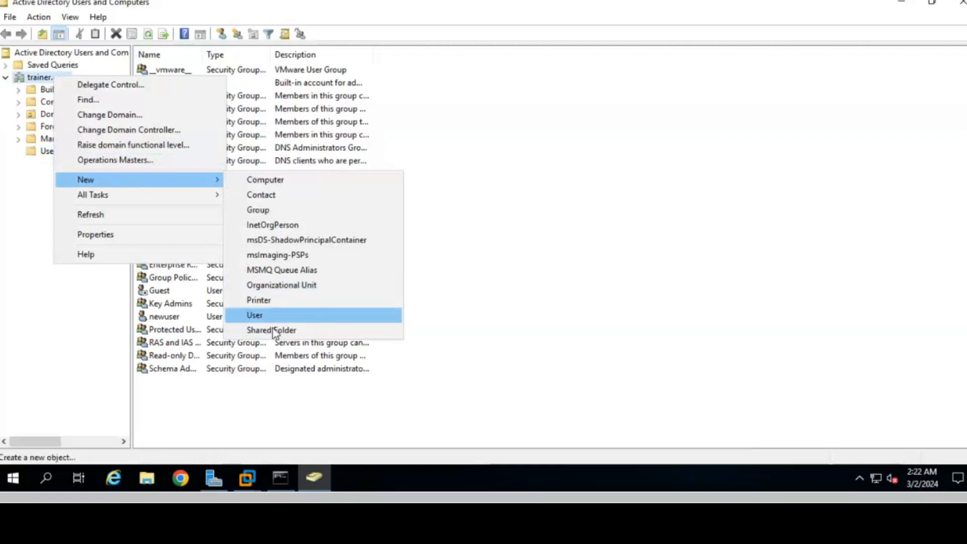
- Add a new organizational unit named HR under trainer.com
{"action": "left_click", "coordinate": [270, 286]}
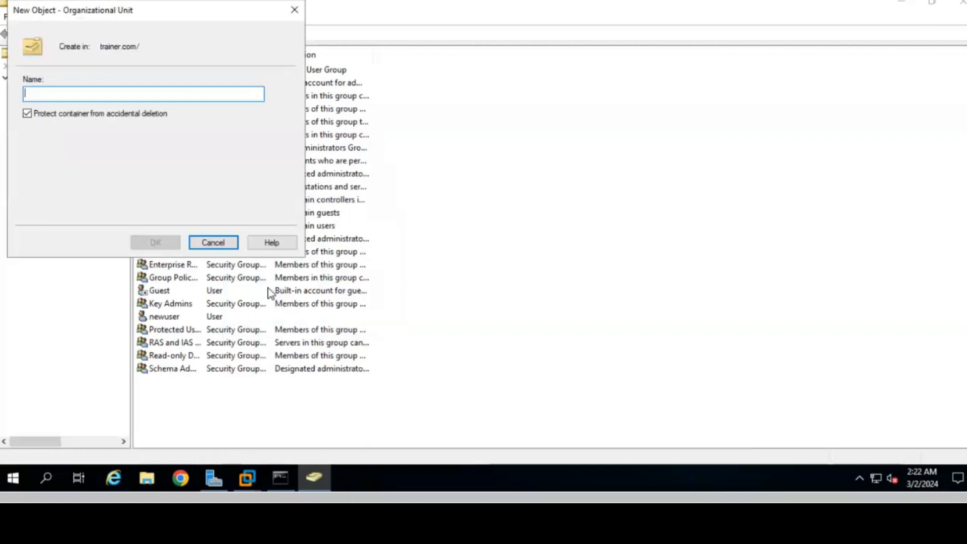
{"action": "type", "text": "HR"}
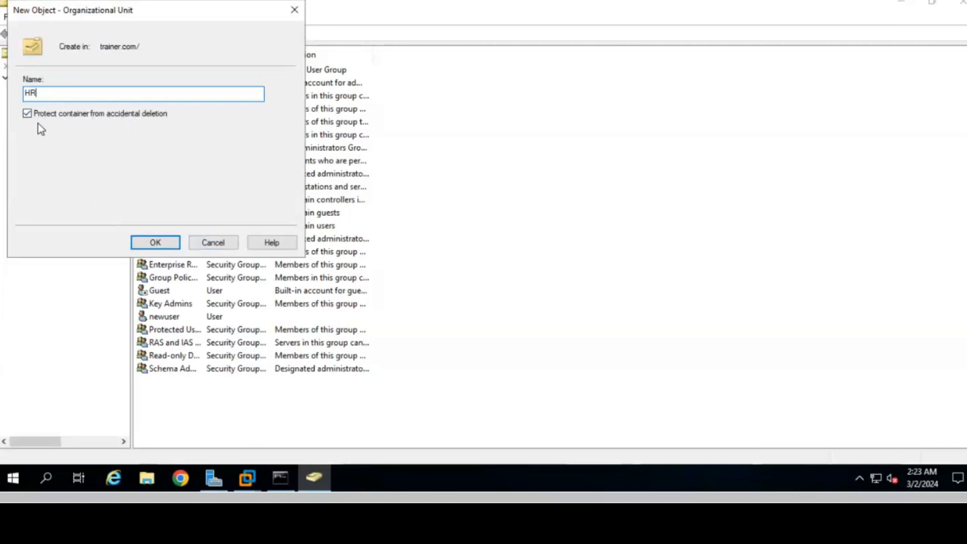
{"action": "left_click", "coordinate": [164, 243]}
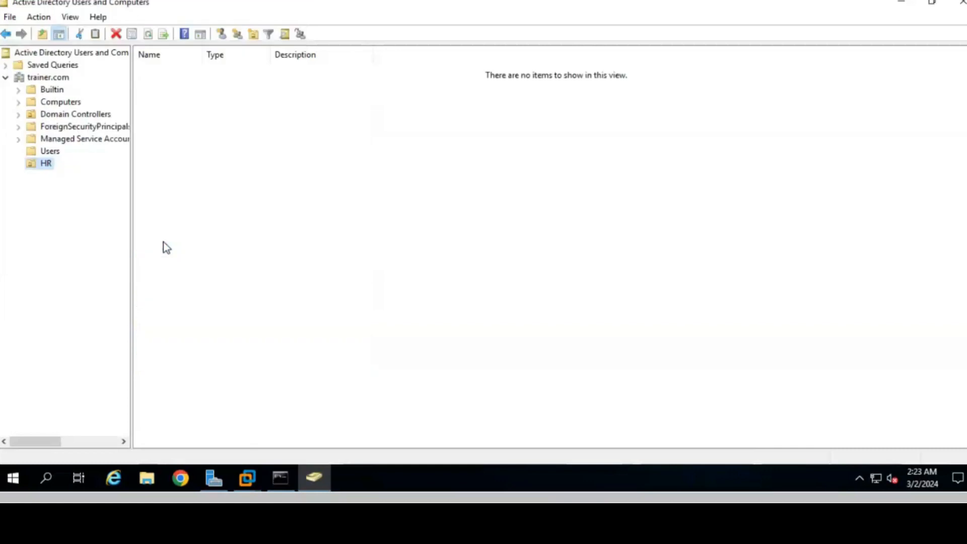
- Start a new user in HR with first name user1 and logon name user1
{"action": "right_click", "coordinate": [45, 165]}
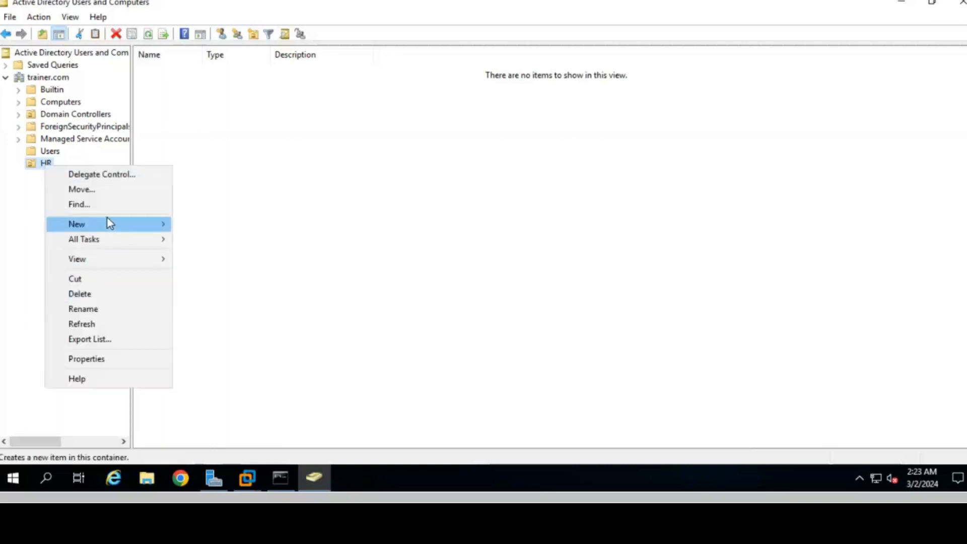
{"action": "mouse_move", "coordinate": [108, 221]}
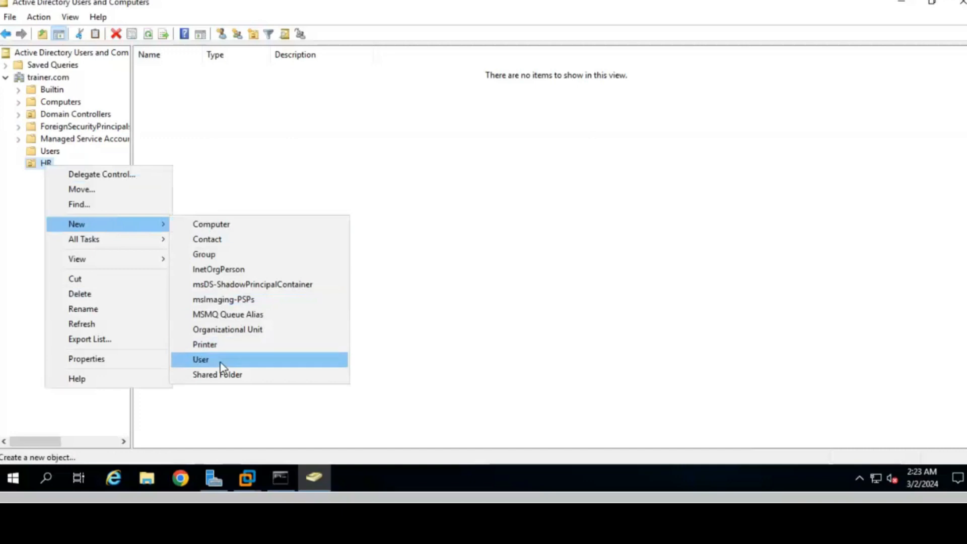
{"action": "left_click", "coordinate": [216, 361]}
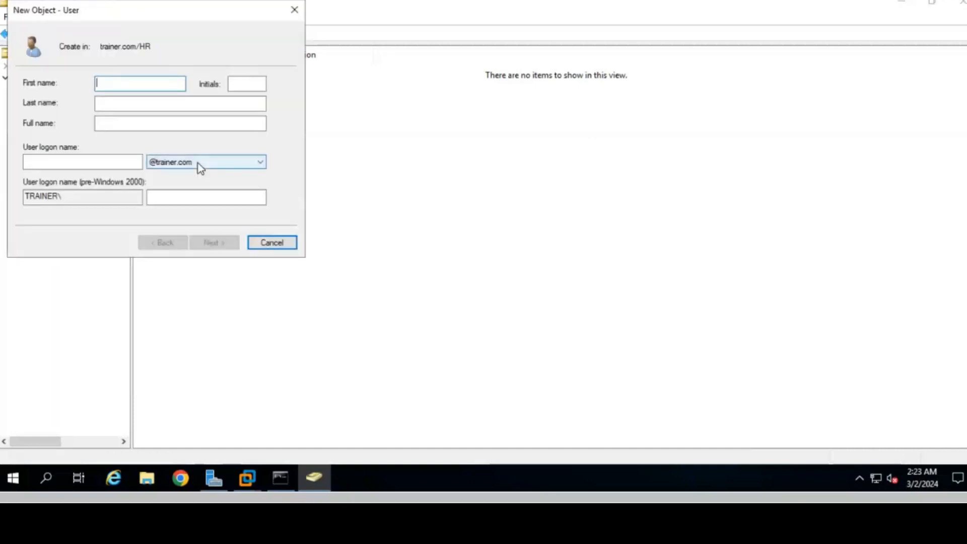
{"action": "type", "text": "user1"}
{"action": "key", "text": "Tab"}
{"action": "key", "text": "Tab"}
{"action": "key", "text": "Tab"}
{"action": "key", "text": "Tab"}
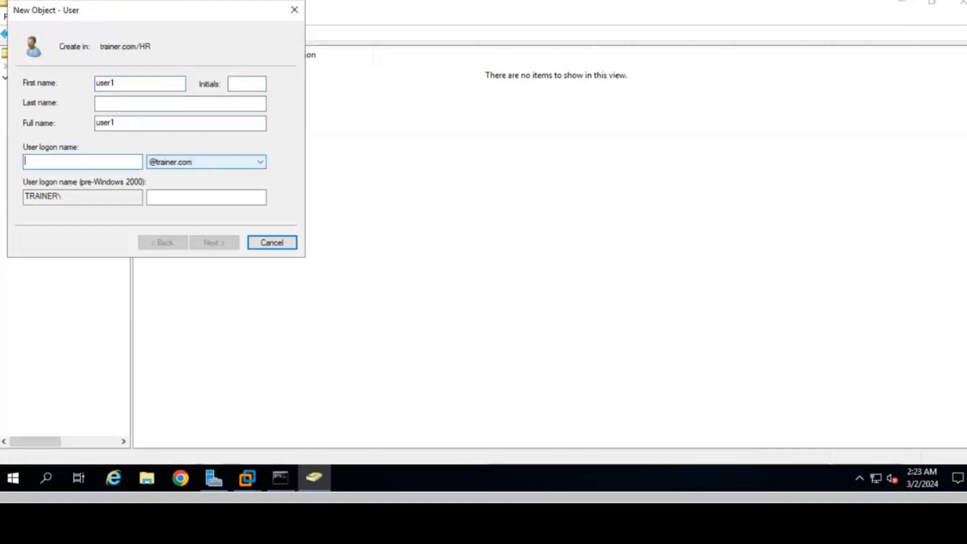
{"action": "type", "text": "user2"}
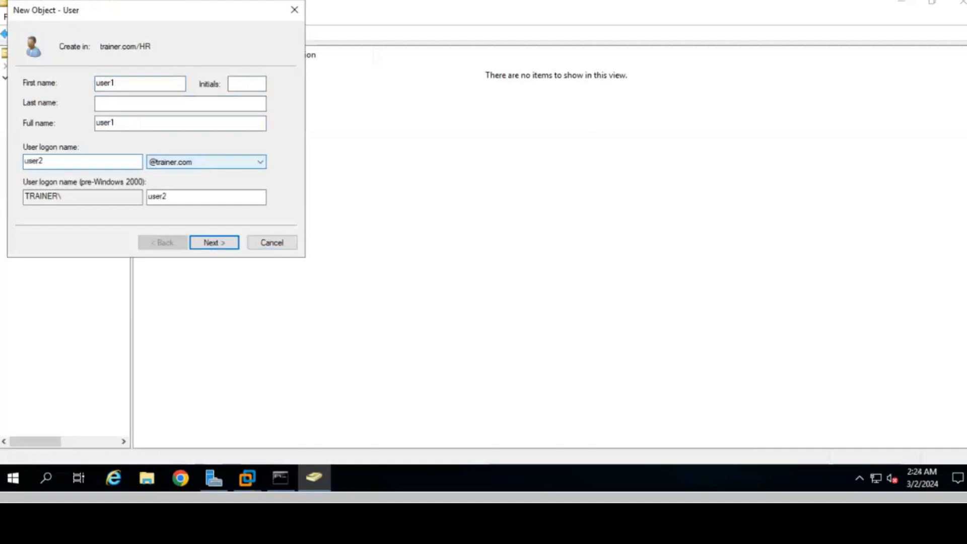
{"action": "key", "text": "BackSpace"}
{"action": "type", "text": "1"}
{"action": "key", "text": "Return"}
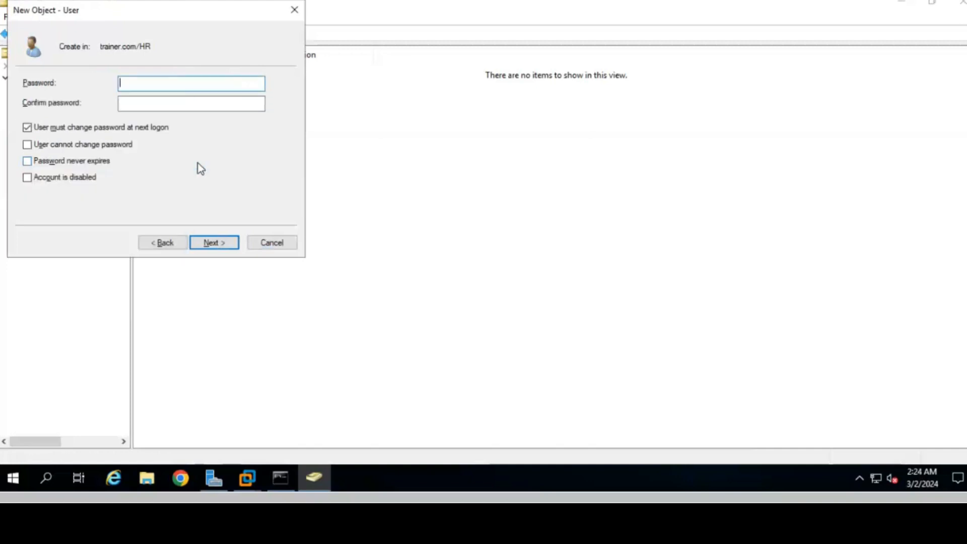
{"action": "type", "text": "•••••••••••"}
- Give user1 a password that cannot be changed and never expires, then finish the wizard
{"action": "key", "text": "Caps_Lock"}
{"action": "type", "text": "•••••"}
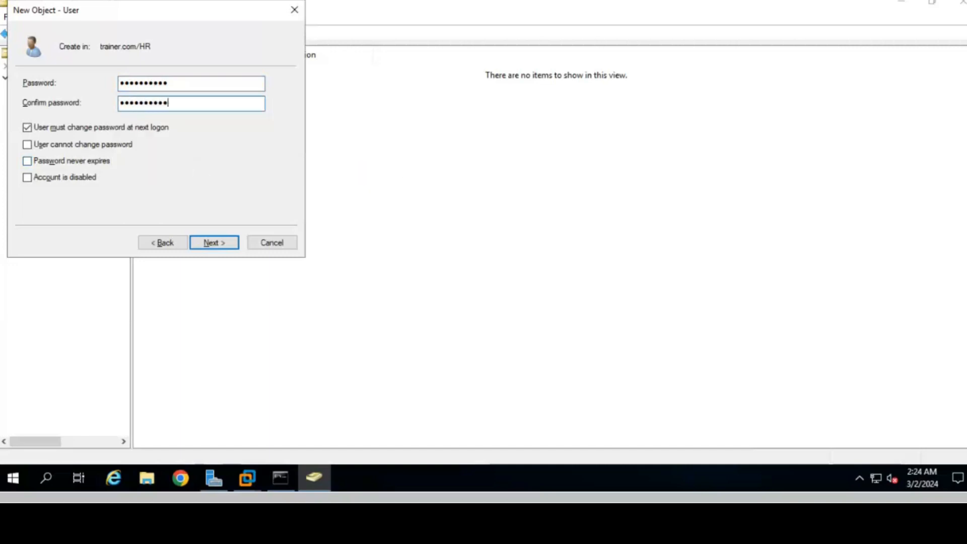
{"action": "left_click", "coordinate": [53, 129]}
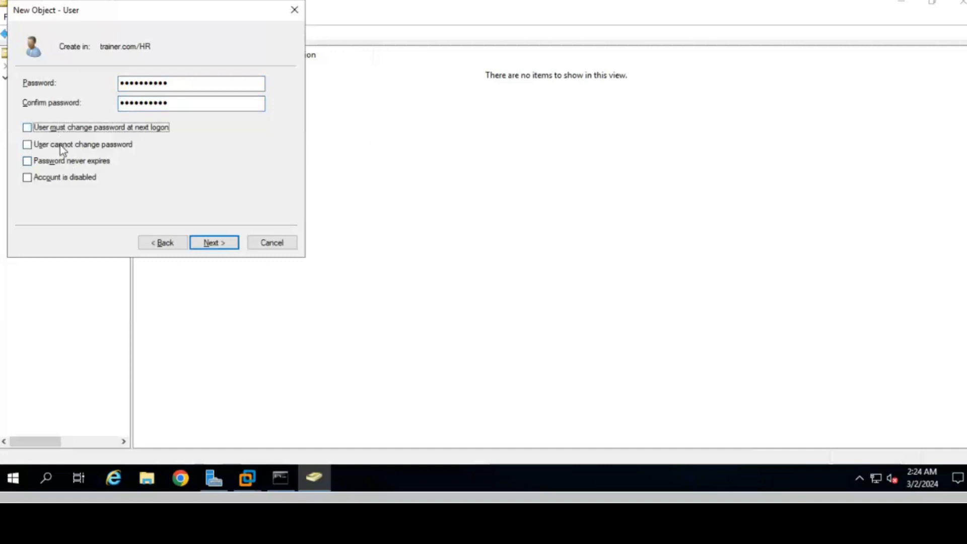
{"action": "left_click", "coordinate": [58, 145]}
{"action": "left_click", "coordinate": [63, 161]}
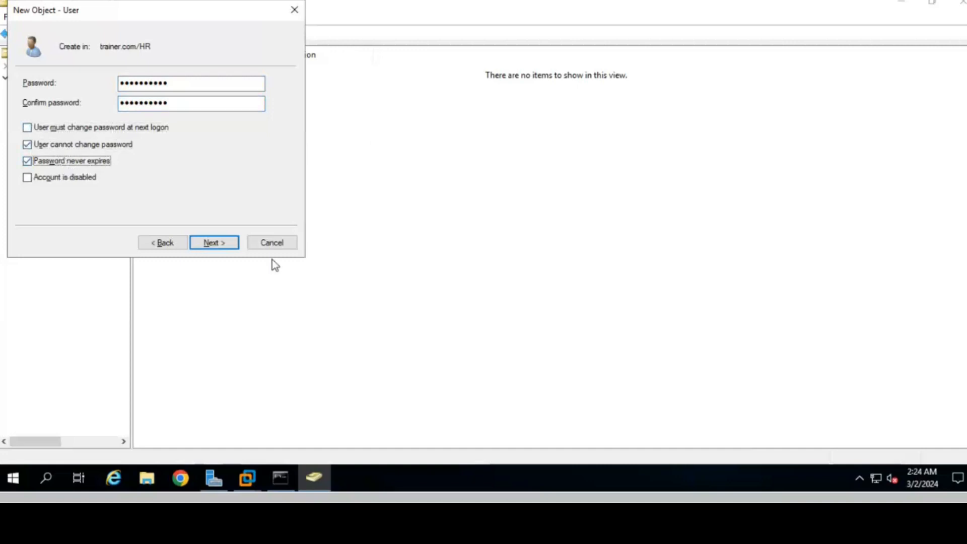
{"action": "left_click", "coordinate": [222, 244]}
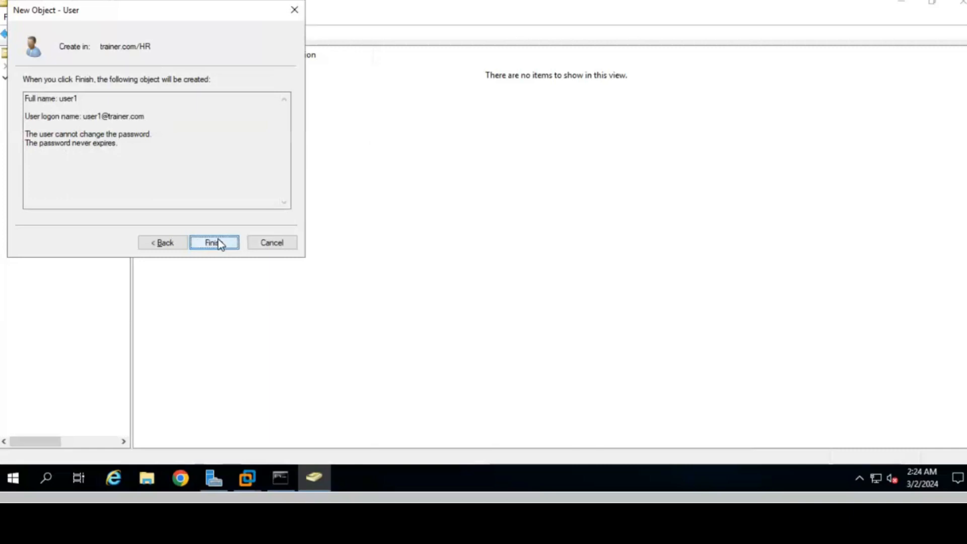
{"action": "left_click", "coordinate": [218, 244]}
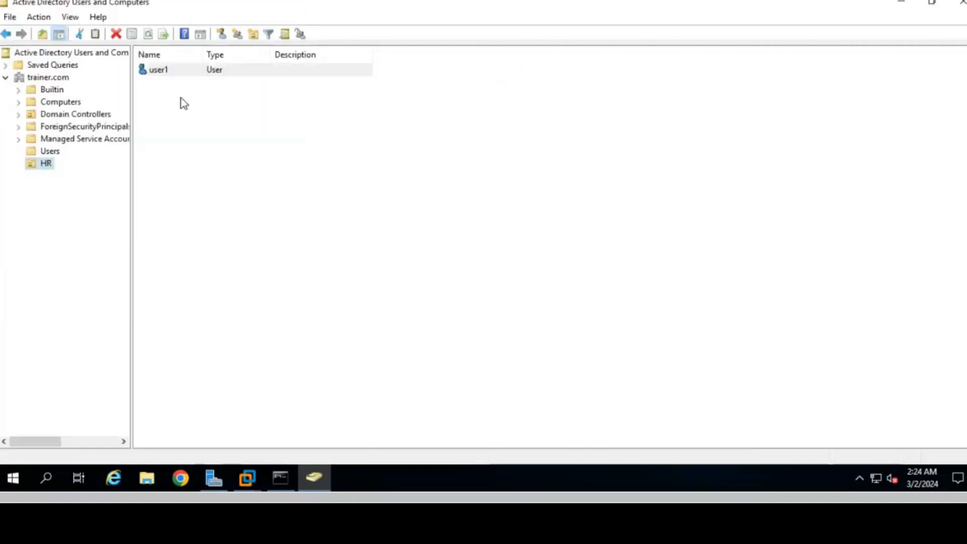
- Start another new user in HR with first name user2 and matching logon name
{"action": "right_click", "coordinate": [43, 165]}
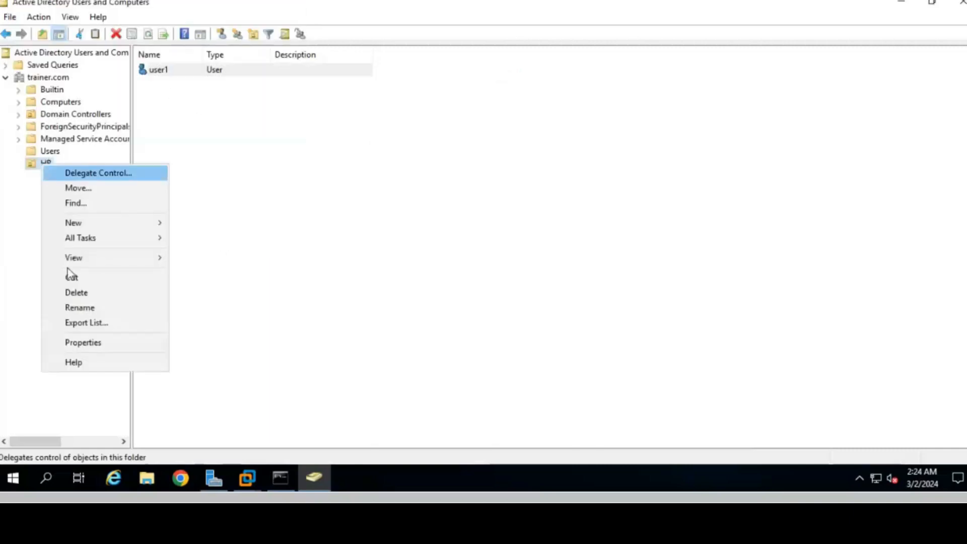
{"action": "left_click", "coordinate": [97, 222]}
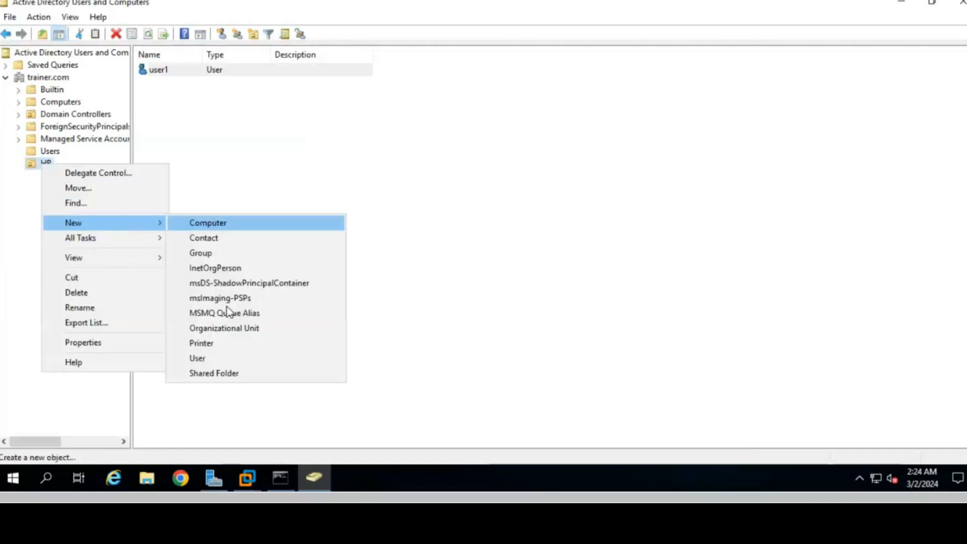
{"action": "left_click", "coordinate": [219, 357]}
{"action": "type", "text": "user2"}
{"action": "key", "text": "Tab"}
{"action": "key", "text": "Tab"}
{"action": "key", "text": "Tab"}
{"action": "key", "text": "Tab"}
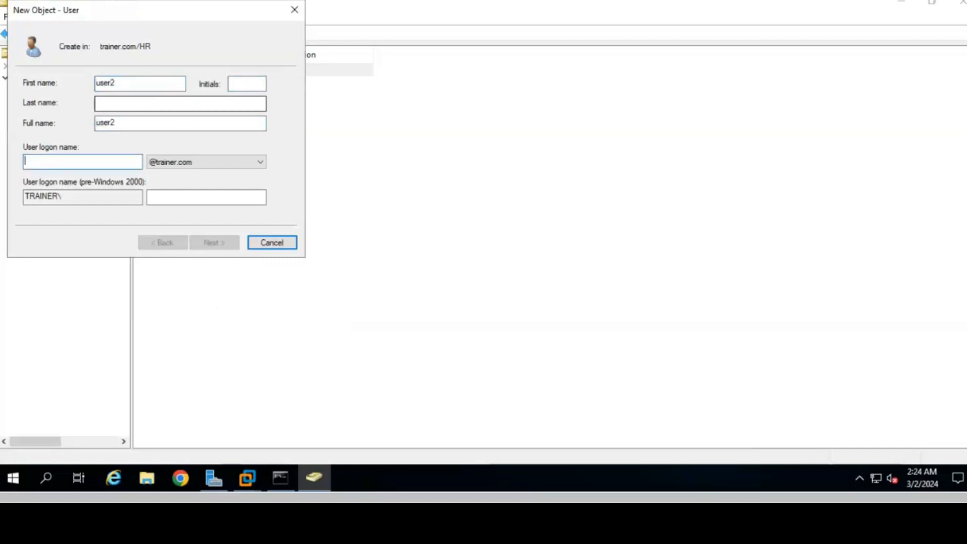
{"action": "type", "text": "user2"}
{"action": "key", "text": "Return"}
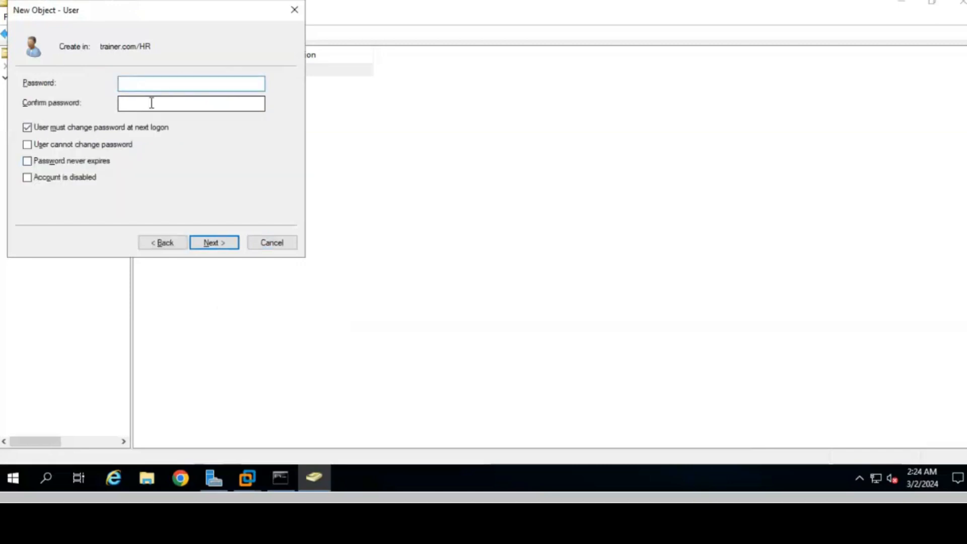
- Enter user2's password, make it unchangeable and never-expiring, and finish the wizard
{"action": "type", "text": "P@s"}
{"action": "key", "text": "Tab"}
{"action": "type", "text": "P@ssword12"}
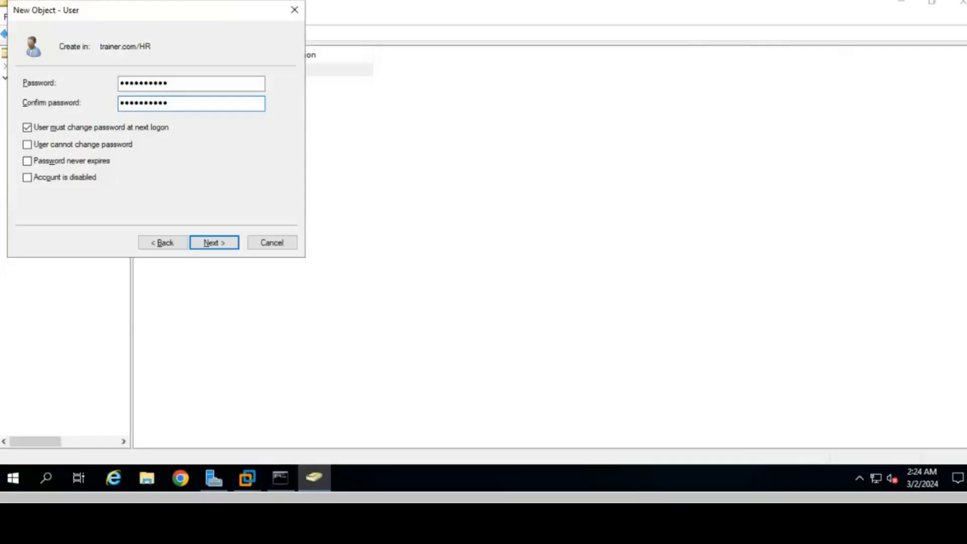
{"action": "left_click", "coordinate": [51, 129]}
{"action": "left_click", "coordinate": [56, 146]}
{"action": "left_click", "coordinate": [56, 162]}
{"action": "left_click", "coordinate": [227, 245]}
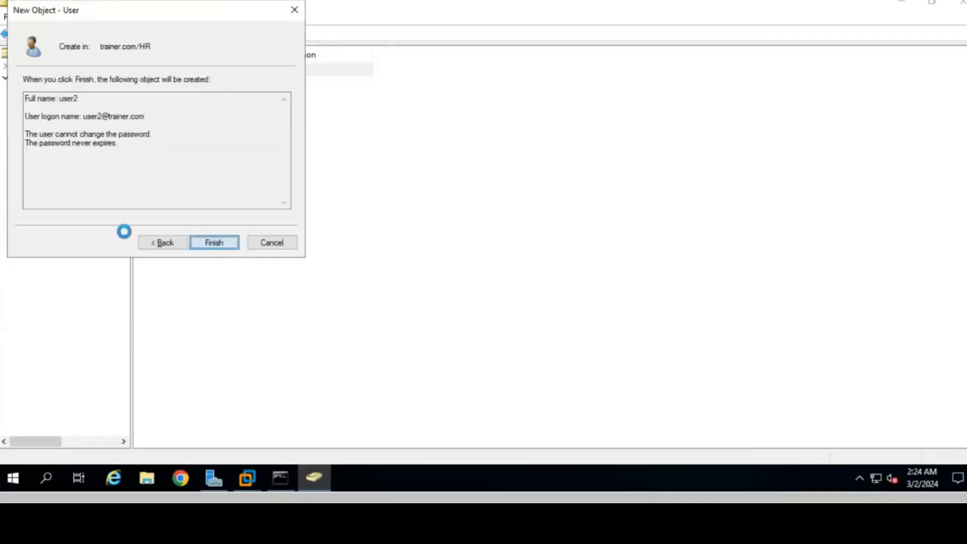
{"action": "left_click", "coordinate": [214, 242]}
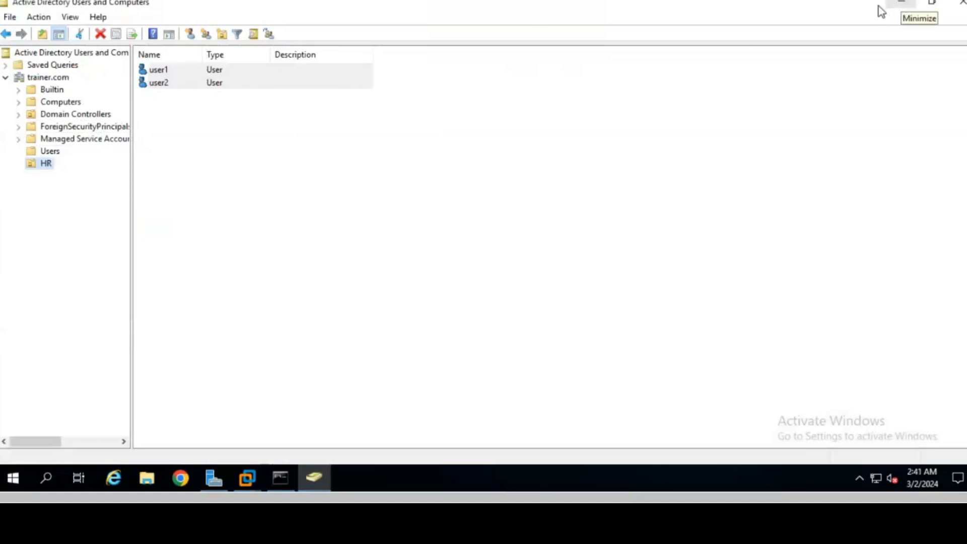
- Close Active Directory Users and Computers, reopen Group Policy Management, and expand trainer.com to show HR
{"action": "left_click", "coordinate": [960, 5]}
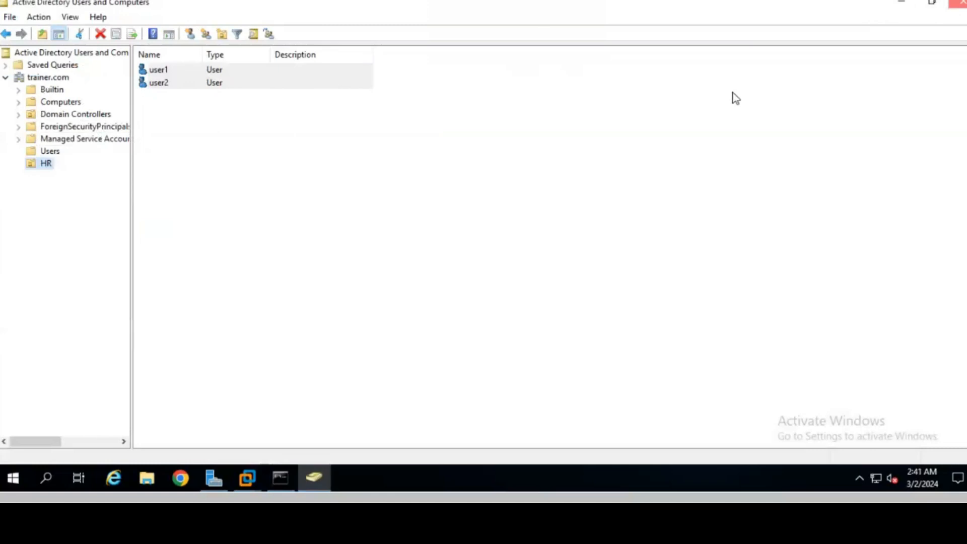
{"action": "left_click", "coordinate": [881, 32]}
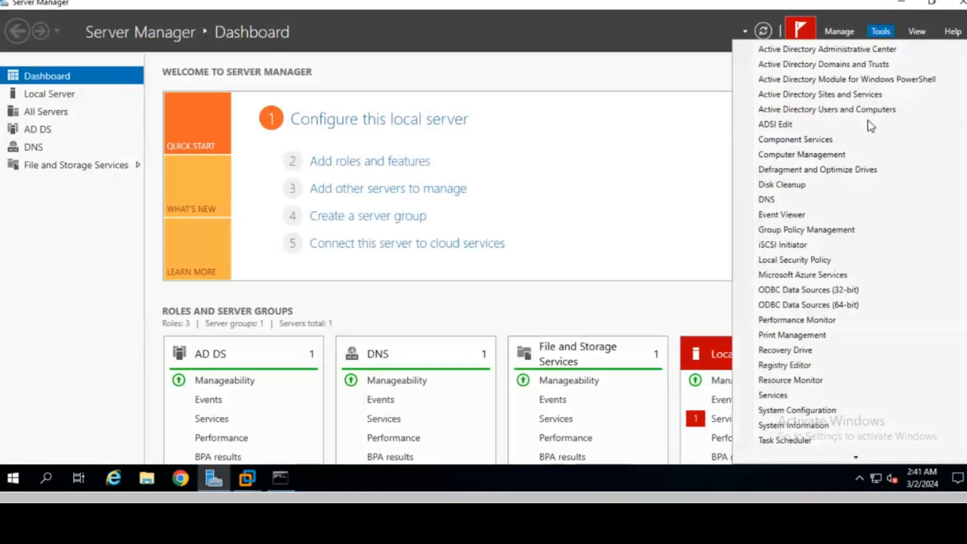
{"action": "left_click", "coordinate": [812, 231]}
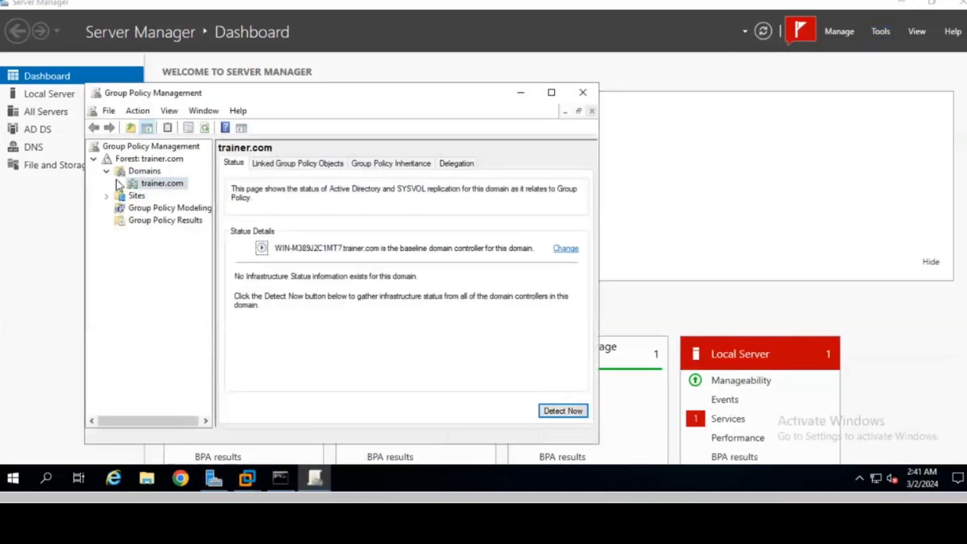
{"action": "left_click", "coordinate": [119, 184]}
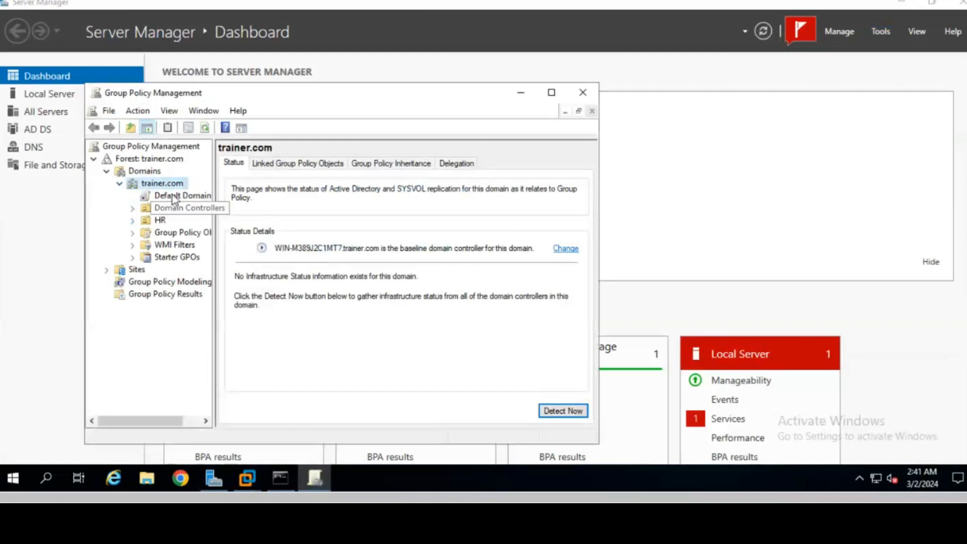
{"action": "right_click", "coordinate": [152, 189]}
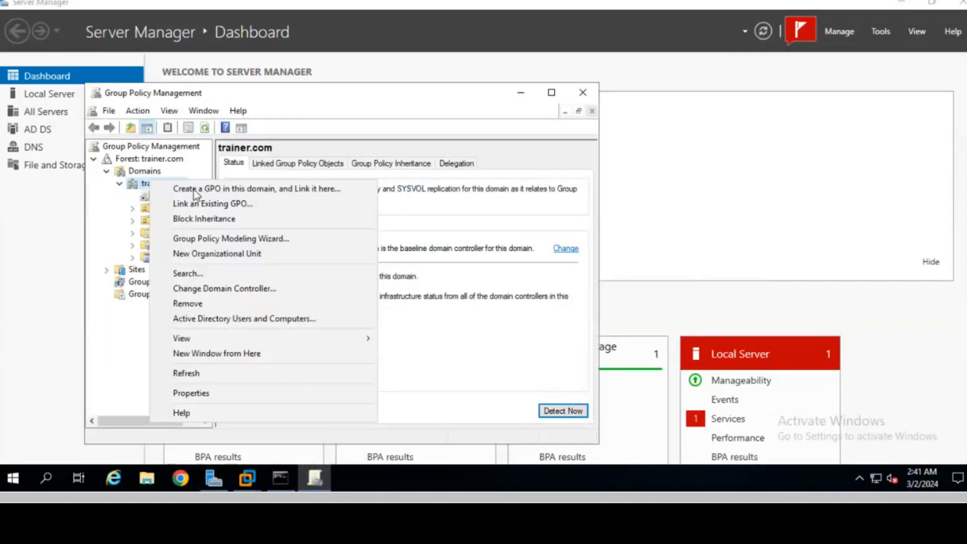
{"action": "left_click", "coordinate": [97, 248]}
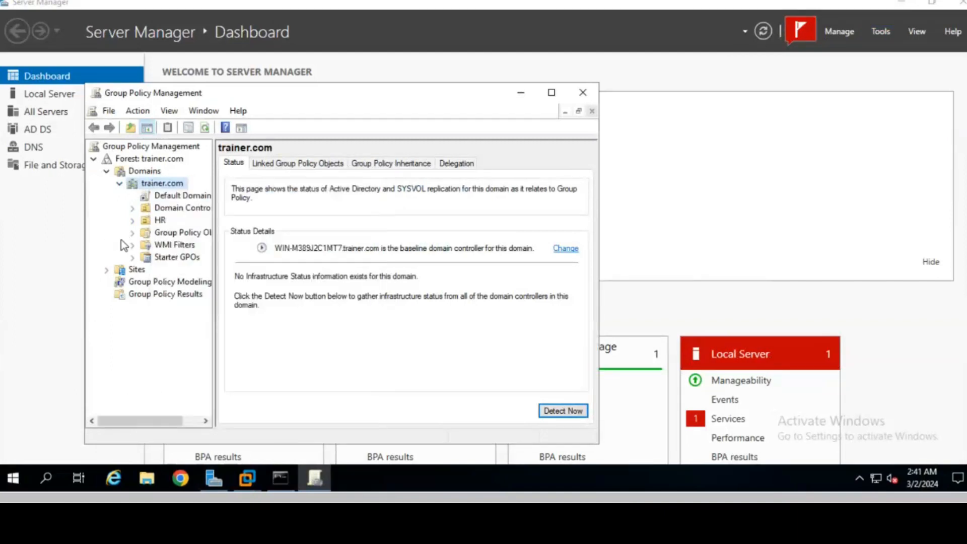
- Create a GPO named 'cmd block' linked to HR and select its link under HR
{"action": "right_click", "coordinate": [161, 220]}
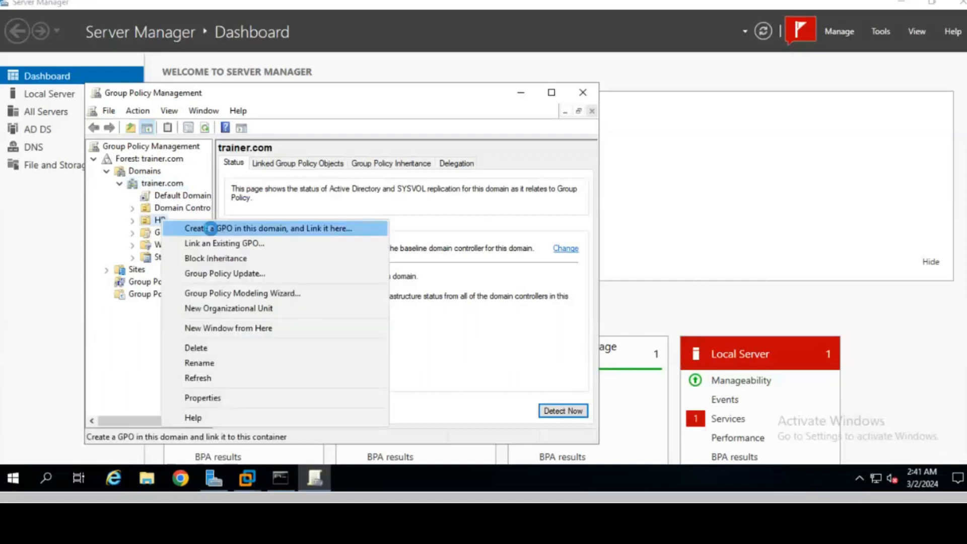
{"action": "left_click", "coordinate": [210, 229]}
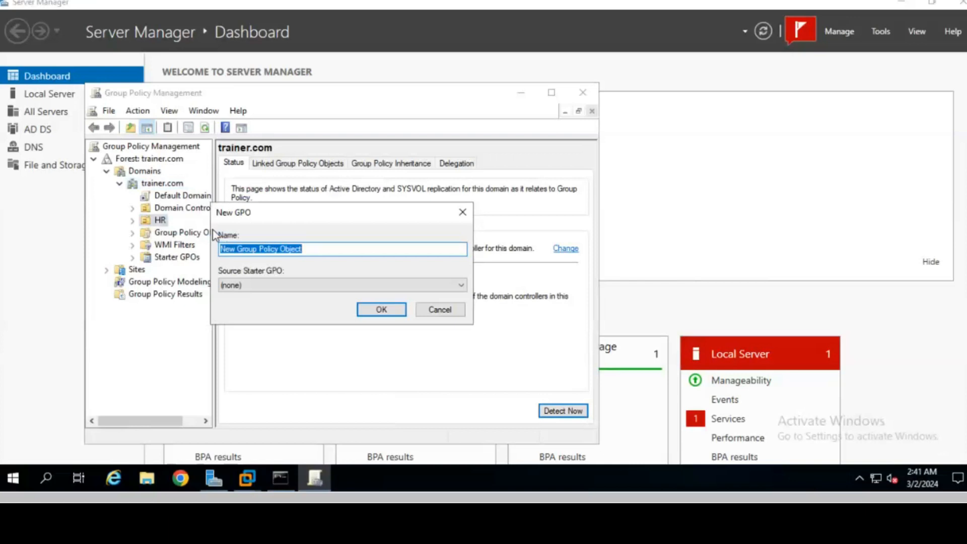
{"action": "type", "text": "c"}
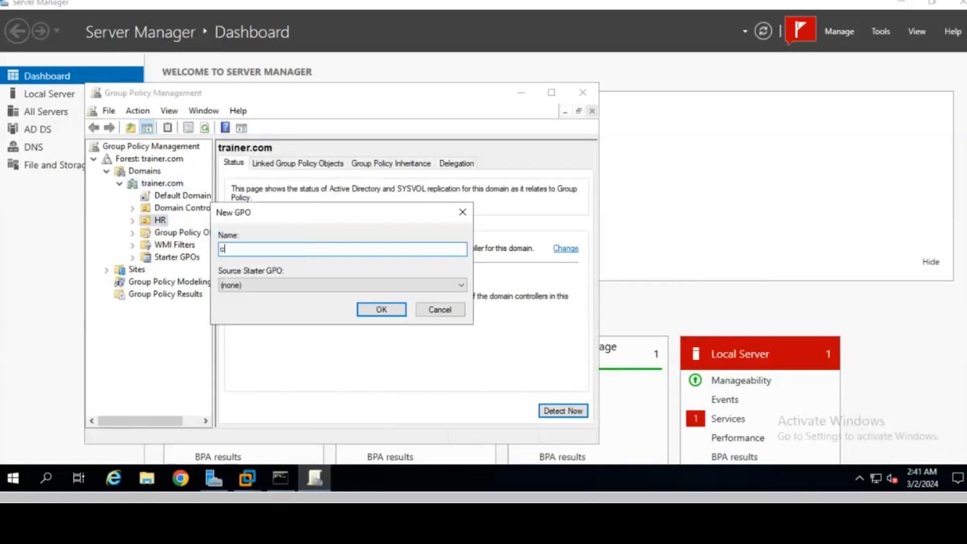
{"action": "type", "text": "md block"}
{"action": "key", "text": "Return"}
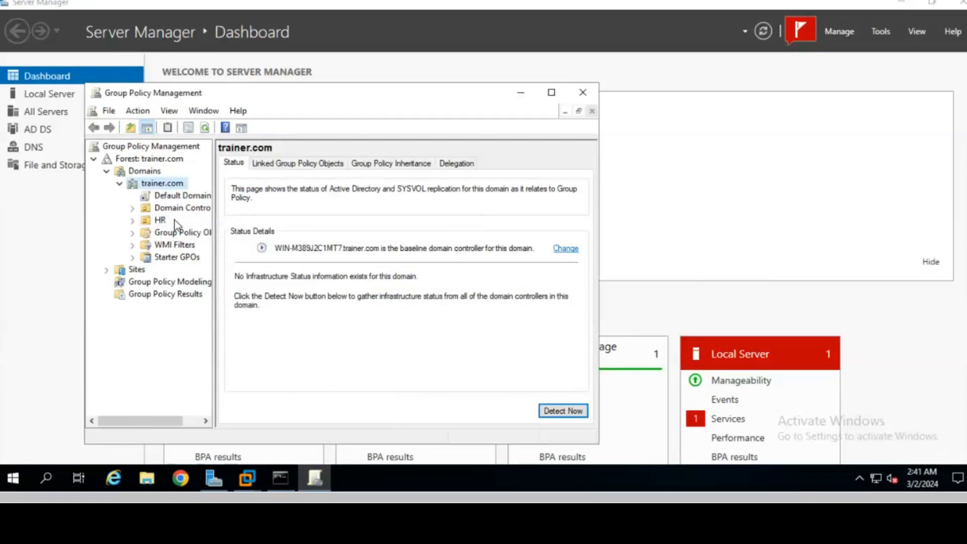
{"action": "left_click", "coordinate": [133, 220]}
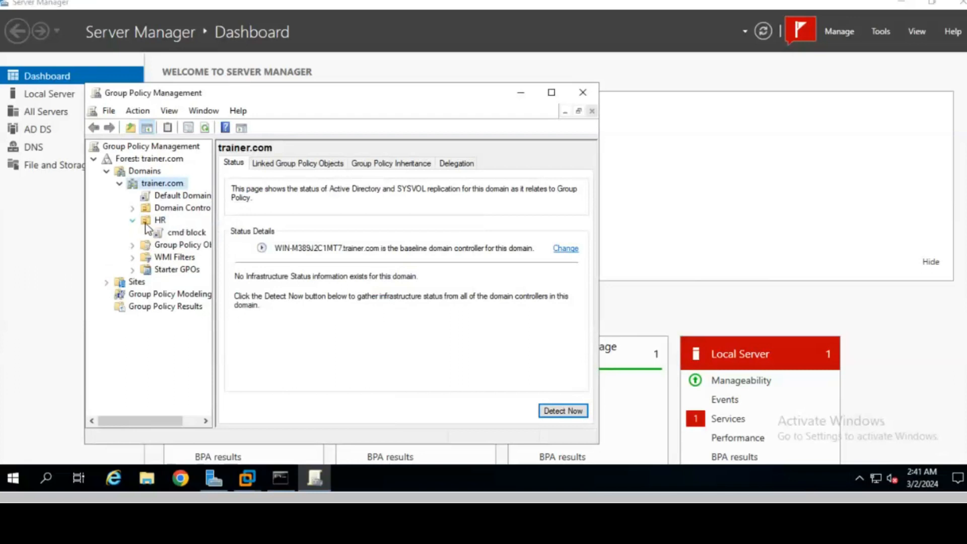
{"action": "left_click", "coordinate": [189, 234]}
{"action": "left_click", "coordinate": [438, 298]}
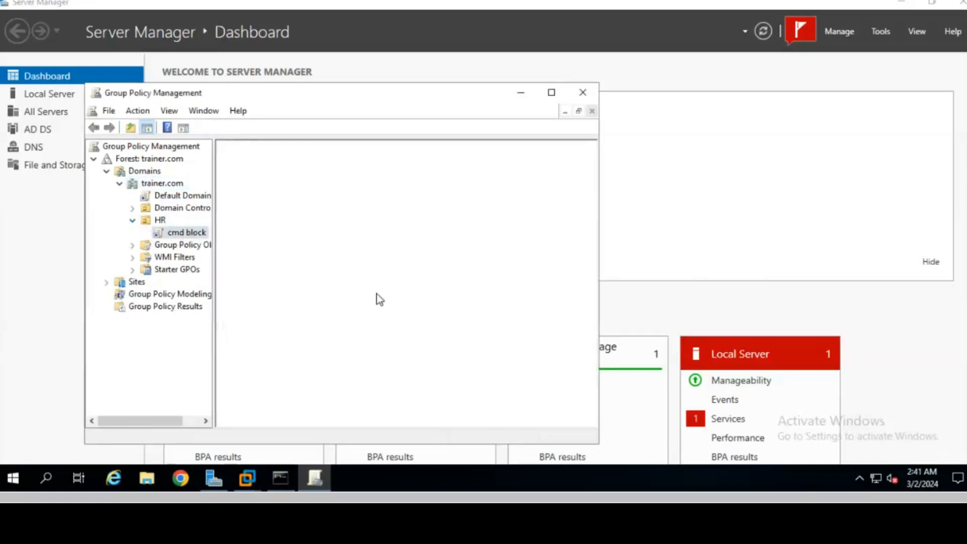
- Edit cmd block and enable User Configuration > Administrative Templates > System > Prevent access to the command prompt
{"action": "right_click", "coordinate": [185, 233]}
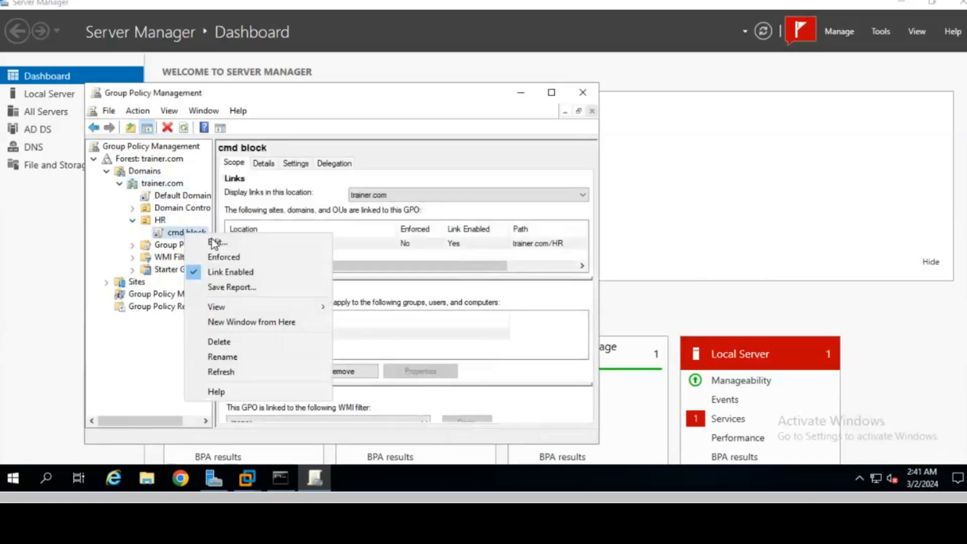
{"action": "left_click", "coordinate": [222, 243]}
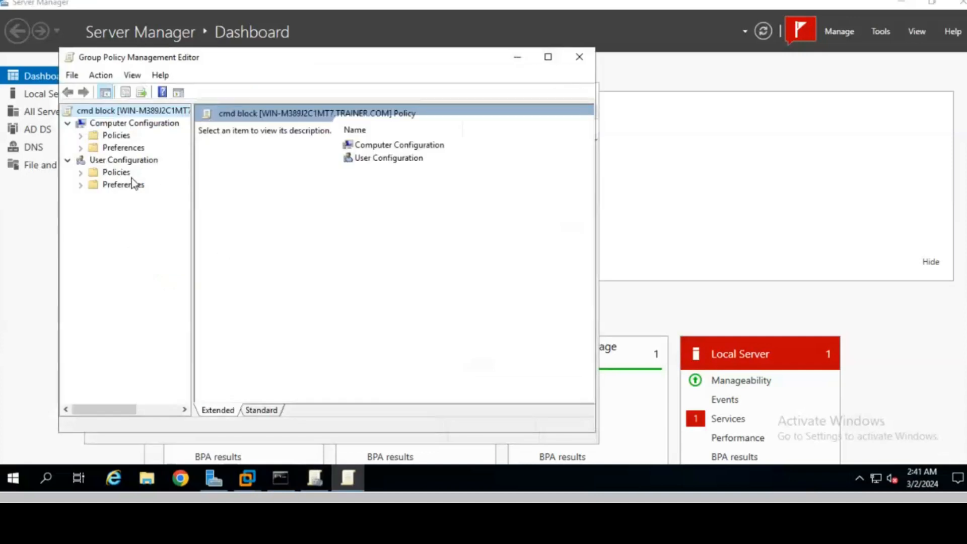
{"action": "double_click", "coordinate": [119, 173]}
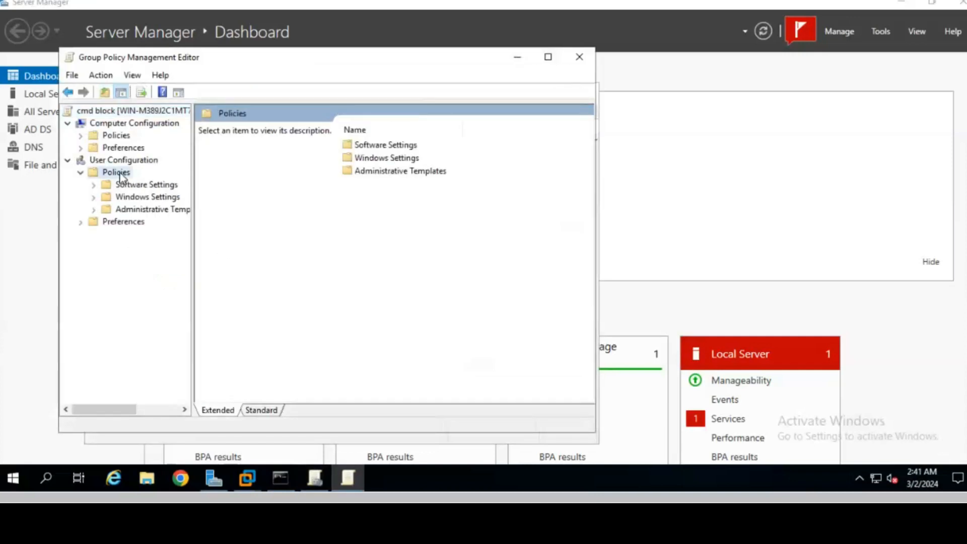
{"action": "double_click", "coordinate": [143, 212]}
{"action": "left_click", "coordinate": [141, 283]}
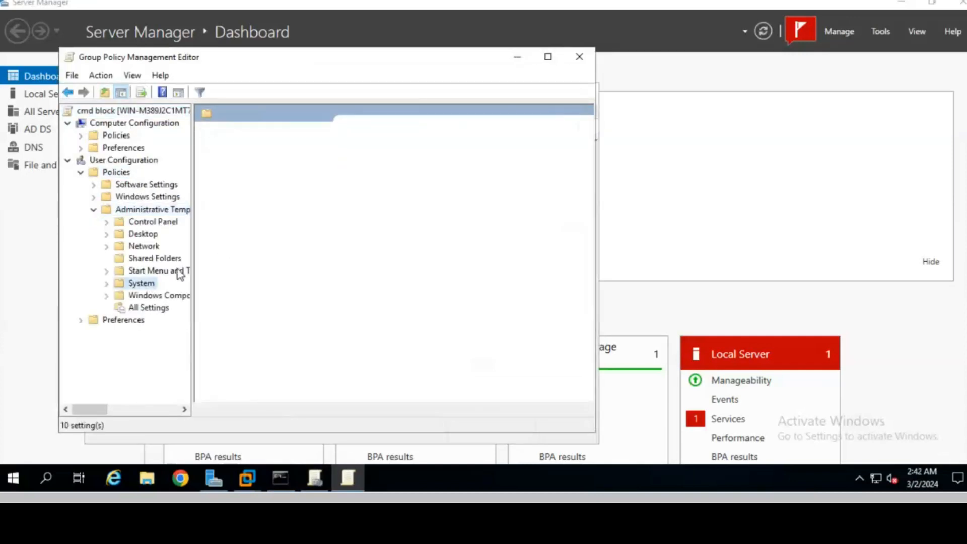
{"action": "left_click", "coordinate": [398, 381]}
{"action": "double_click", "coordinate": [398, 381]}
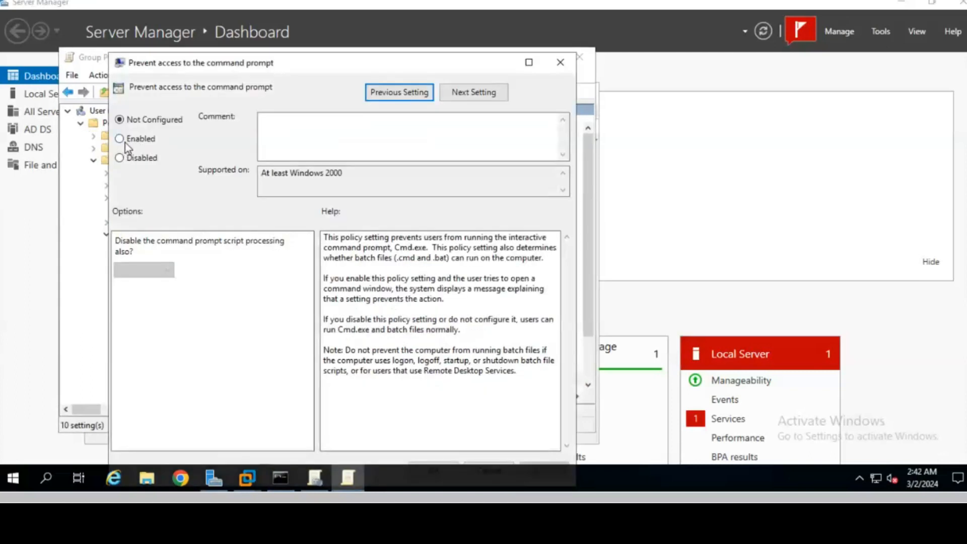
{"action": "left_click", "coordinate": [125, 143]}
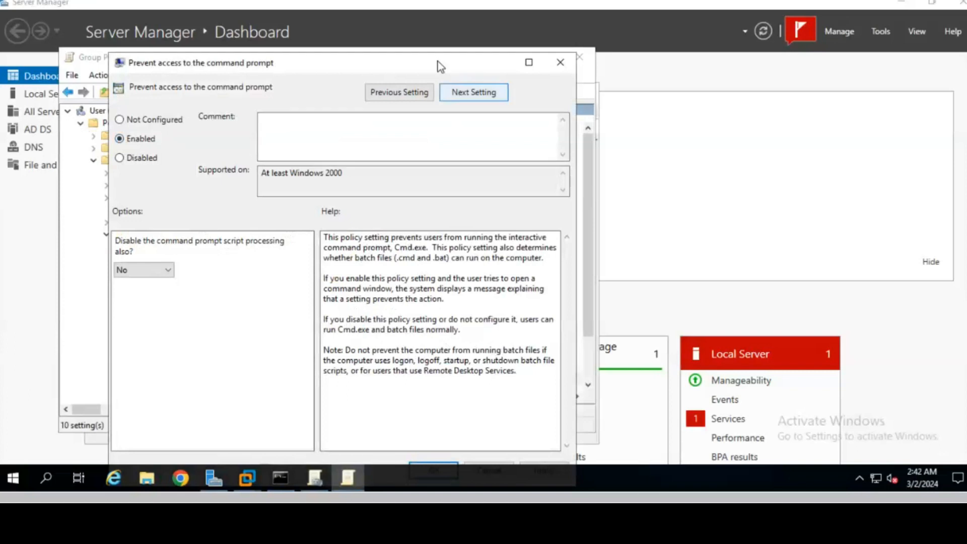
{"action": "left_click_drag", "start_coordinate": [445, 64], "coordinate": [449, 42]}
{"action": "left_click", "coordinate": [456, 448]}
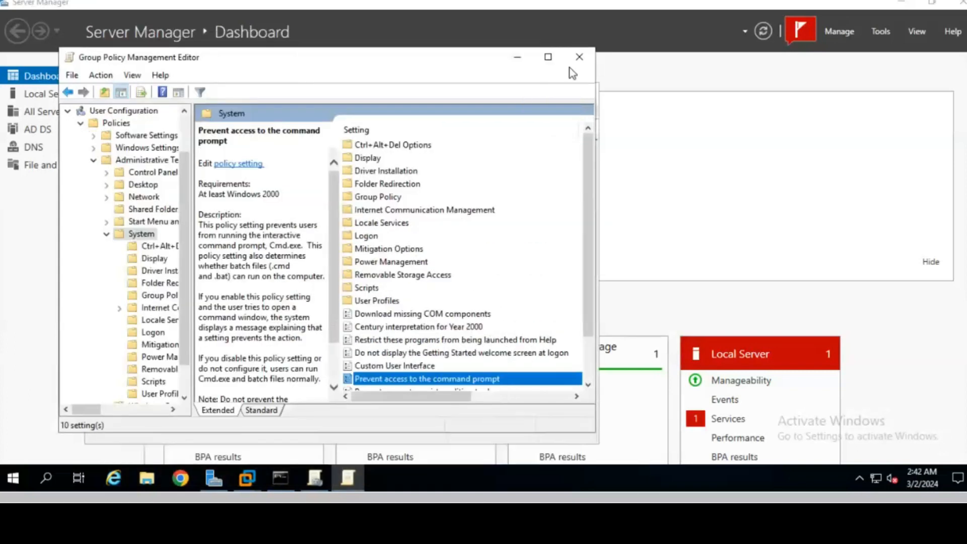
- Close the policy editor and add user1 next to Authenticated Users in the cmd block GPO's security filtering
{"action": "left_click", "coordinate": [579, 56]}
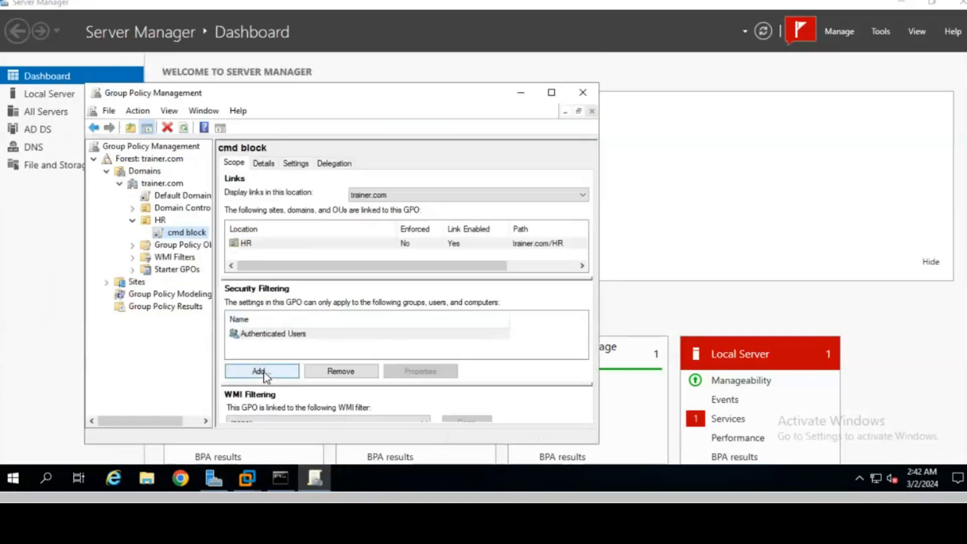
{"action": "left_click", "coordinate": [262, 372]}
{"action": "left_click", "coordinate": [233, 333]}
{"action": "left_click", "coordinate": [508, 203]}
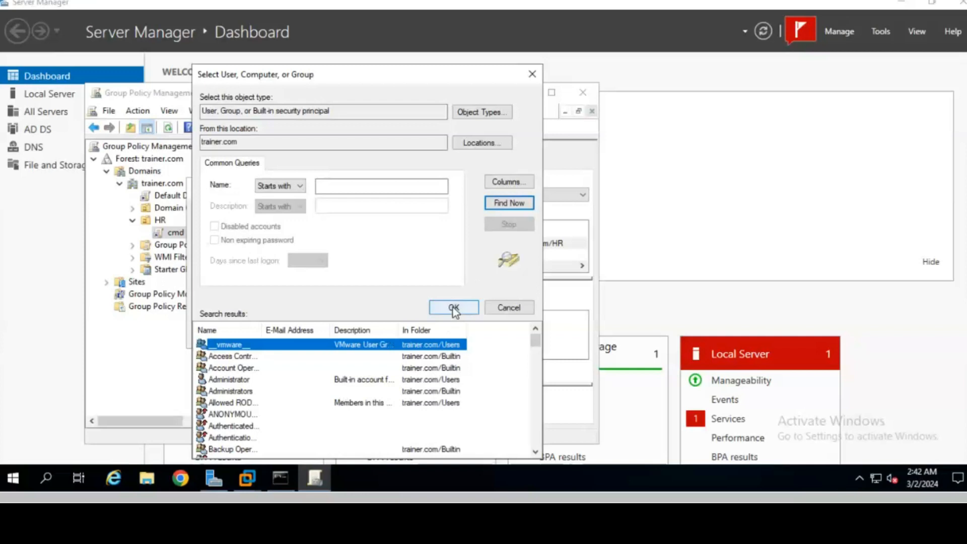
{"action": "left_click", "coordinate": [211, 417]}
{"action": "key", "text": "u"}
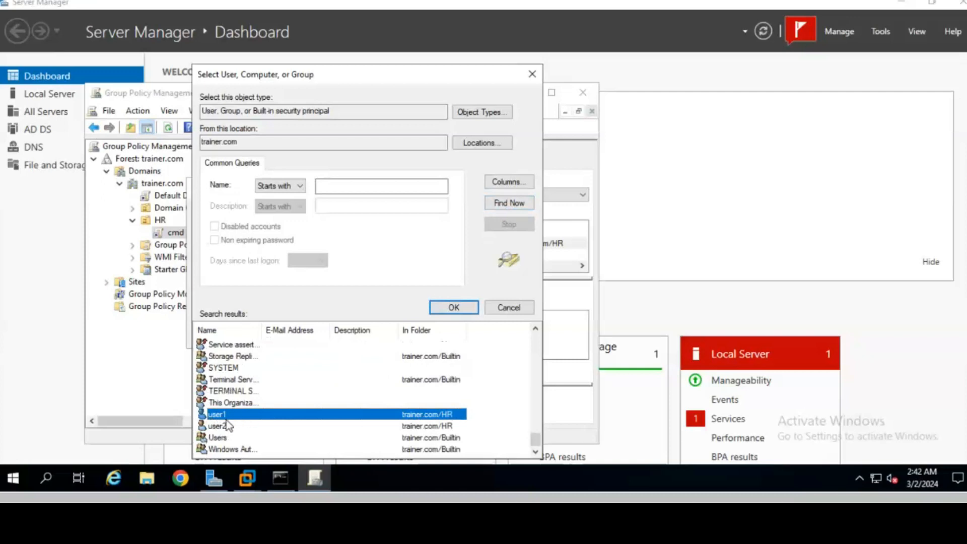
{"action": "left_click", "coordinate": [452, 308]}
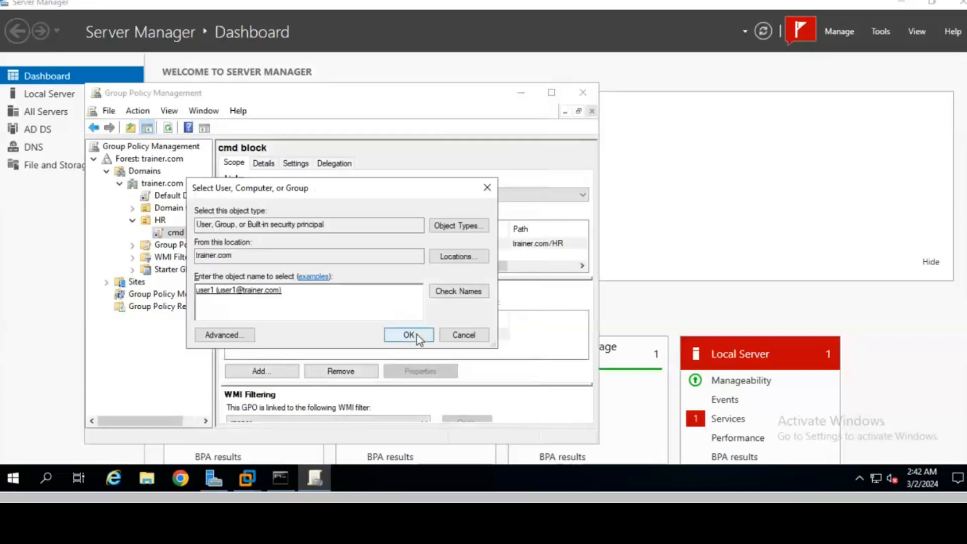
{"action": "left_click", "coordinate": [408, 334]}
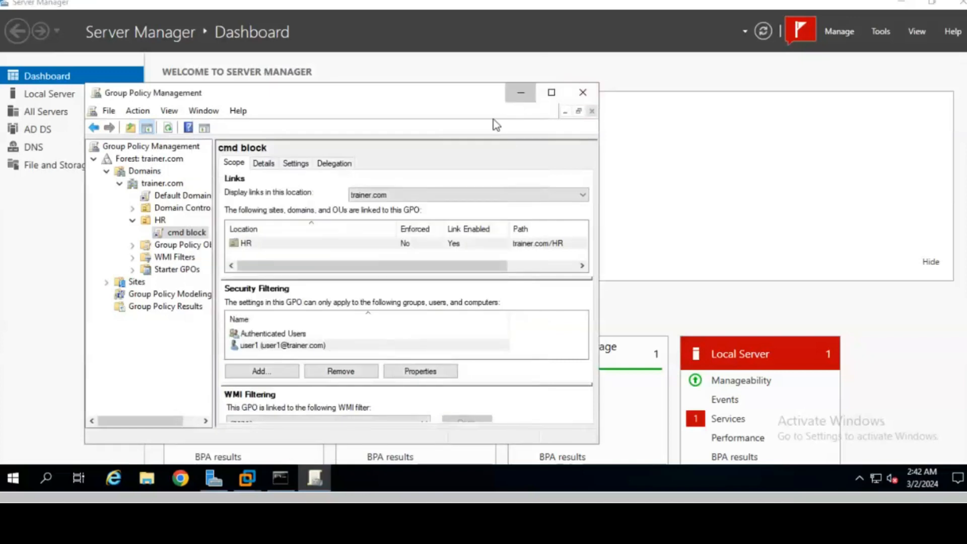
{"action": "left_click", "coordinate": [525, 93]}
- Run gpupdate /force from the server's Run dialog to refresh group policy immediately
{"action": "left_click", "coordinate": [47, 479]}
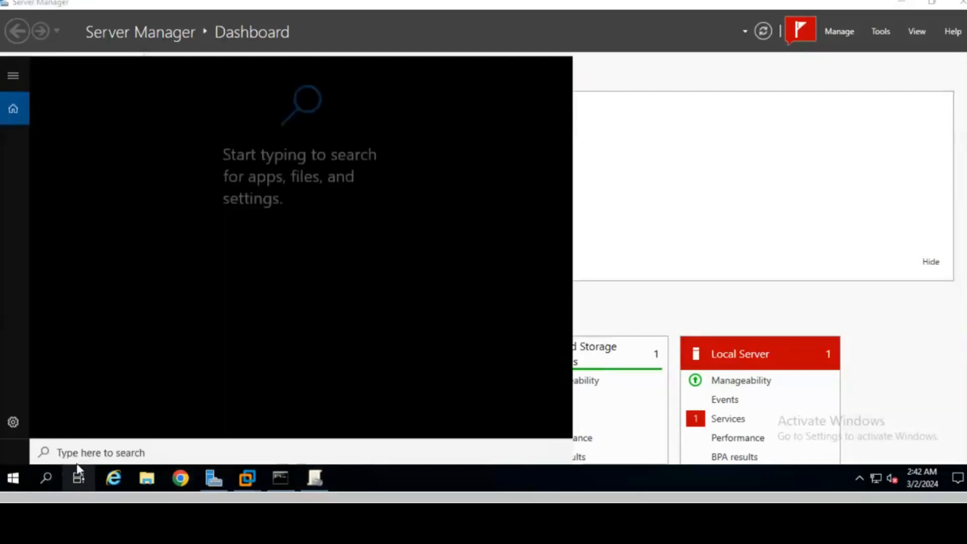
{"action": "type", "text": "runj"}
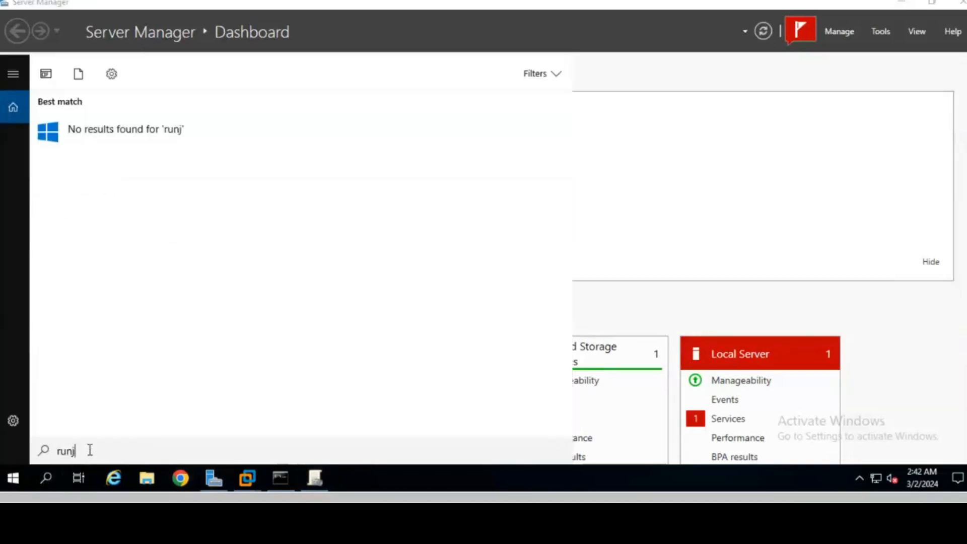
{"action": "key", "text": "BackSpace"}
{"action": "key", "text": "Return"}
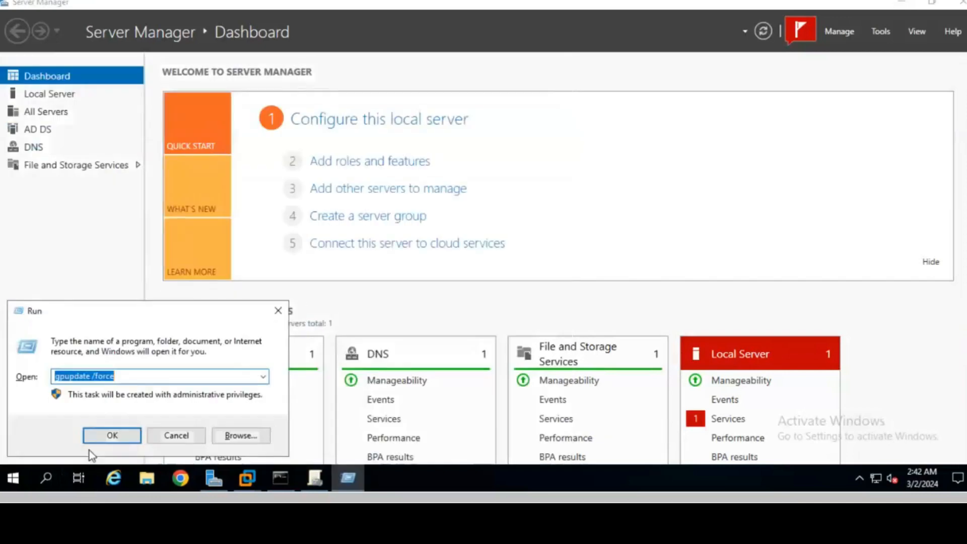
{"action": "key", "text": "Return"}
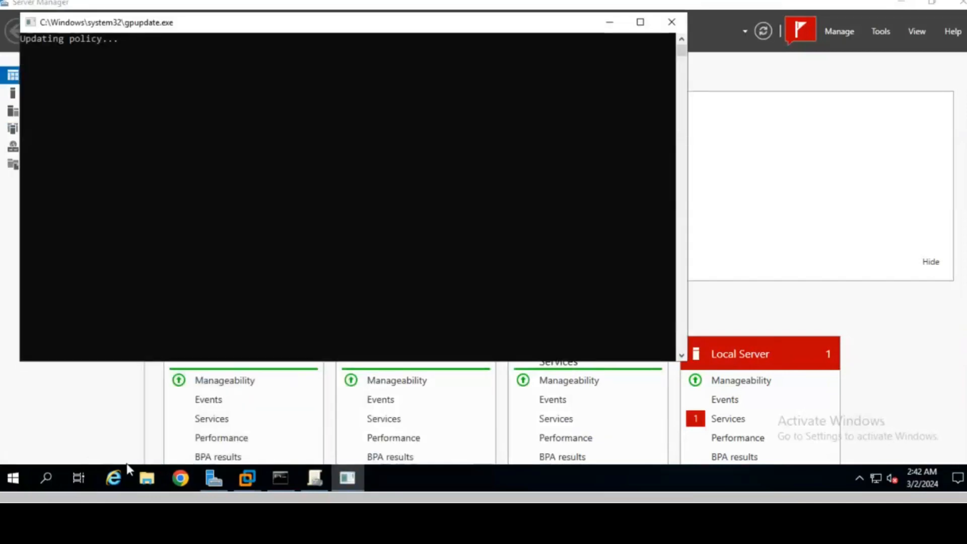
- Switch to the Windows 10 x64 VM and bring up its sign-in screen
{"action": "mouse_move", "coordinate": [247, 482]}
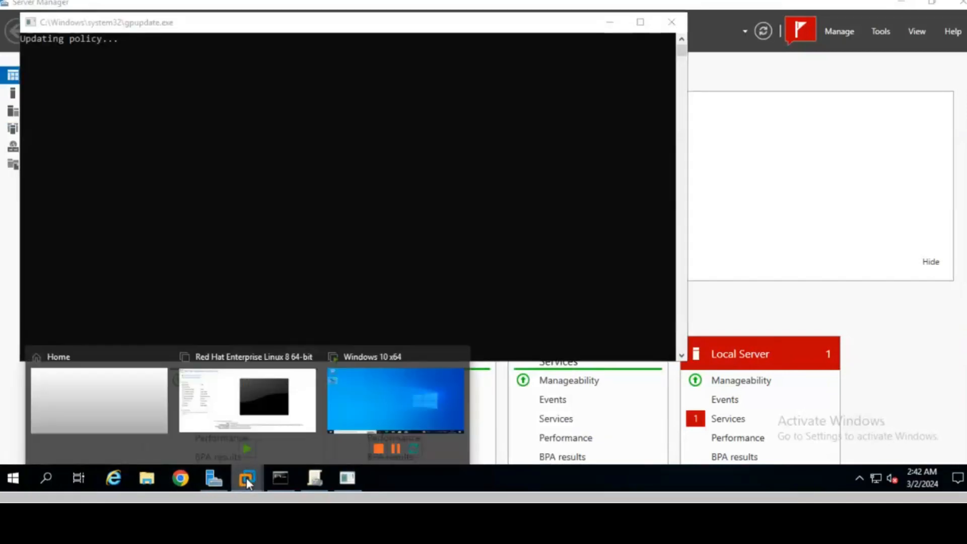
{"action": "left_click", "coordinate": [377, 411]}
{"action": "left_click", "coordinate": [242, 252]}
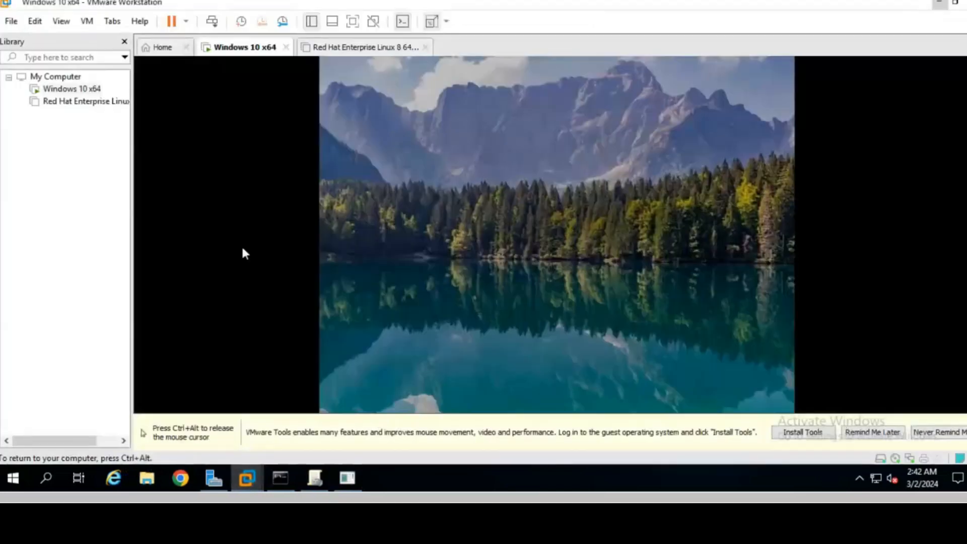
{"action": "left_click", "coordinate": [463, 292]}
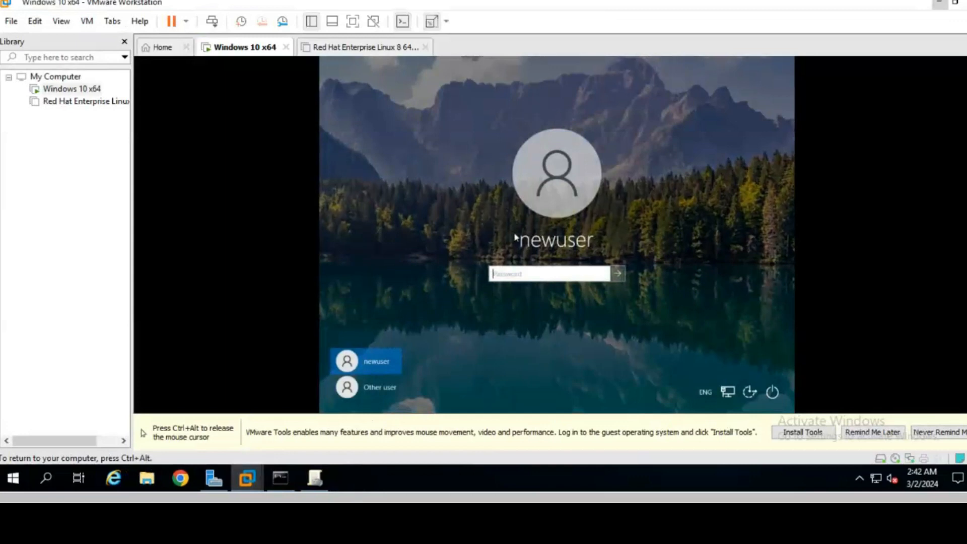
- Sign in to the Windows 10 VM as Other user with user name user1 and the account password
{"action": "left_click", "coordinate": [368, 396]}
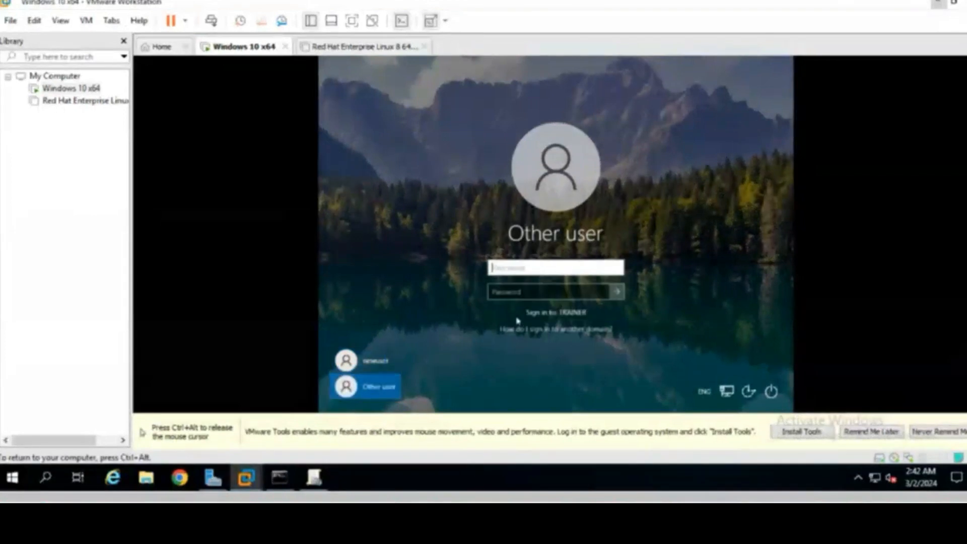
{"action": "type", "text": "user1"}
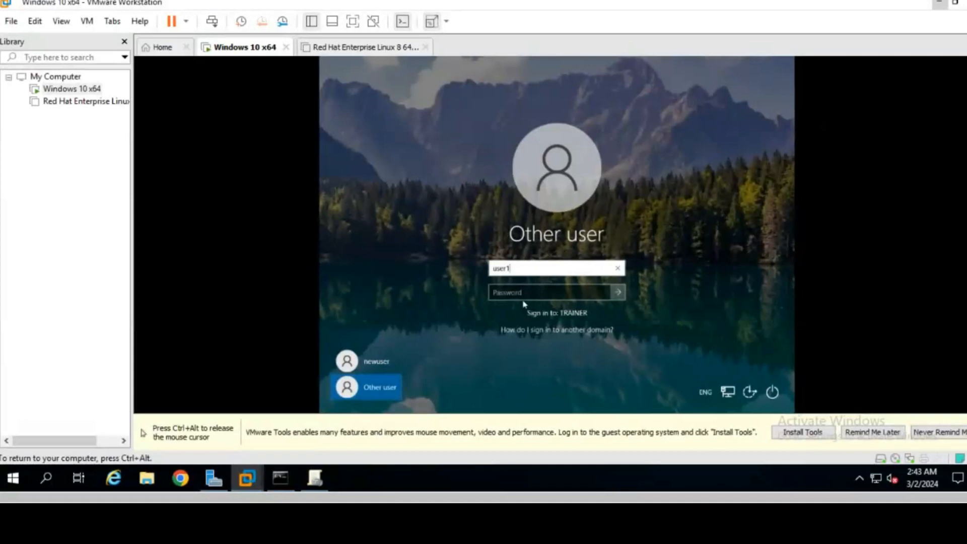
{"action": "left_click", "coordinate": [516, 293]}
{"action": "key", "text": "Caps_Lock"}
{"action": "type", "text": "•"}
{"action": "key", "text": "Caps_Lock"}
{"action": "type", "text": "•"}
{"action": "type", "text": "0rd"}
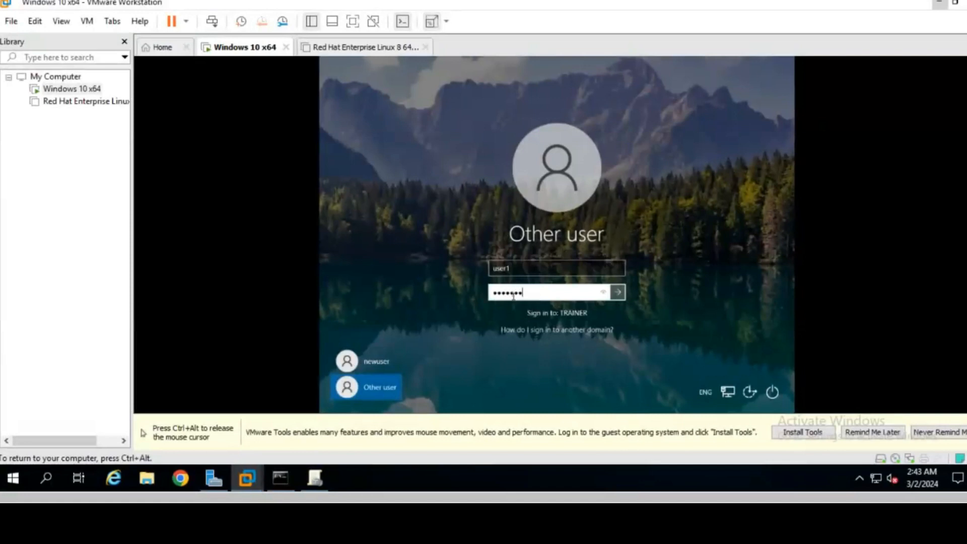
{"action": "key", "text": "Return"}
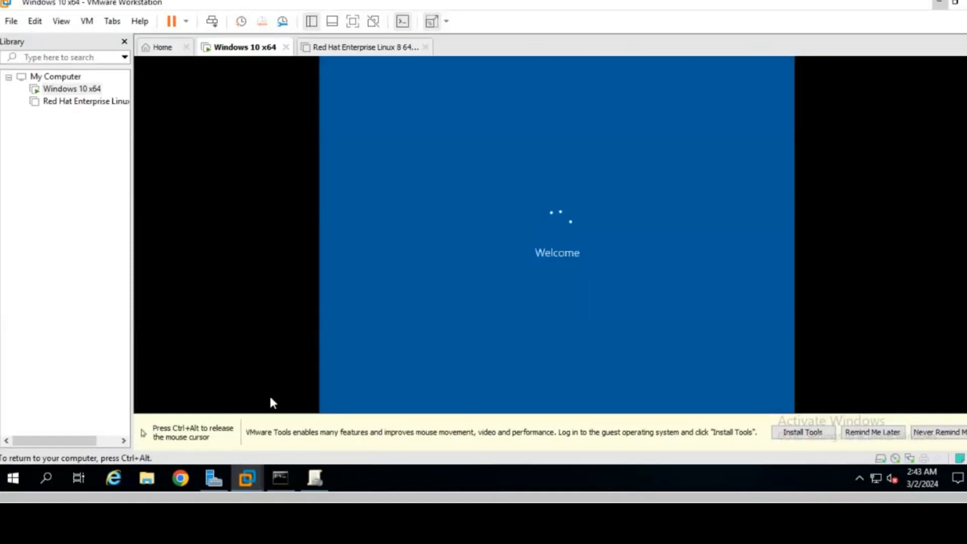
- Minimize the VM and launch an administrator Command Prompt on the server
{"action": "left_click", "coordinate": [939, 3]}
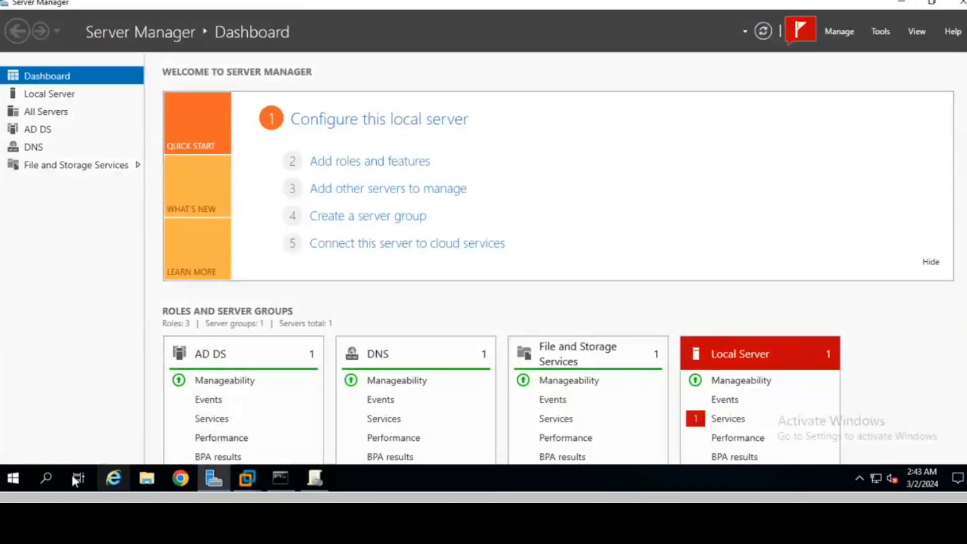
{"action": "left_click", "coordinate": [48, 474]}
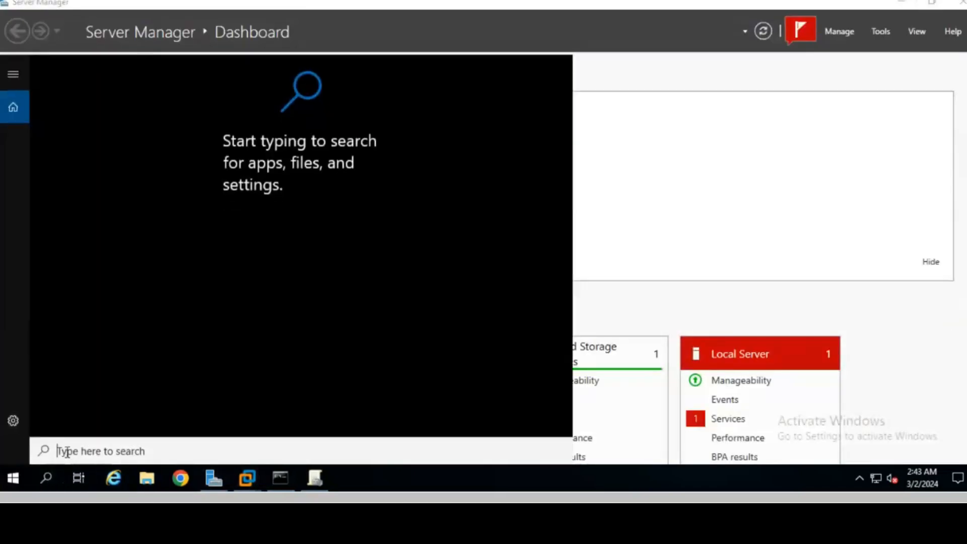
{"action": "type", "text": "cmd"}
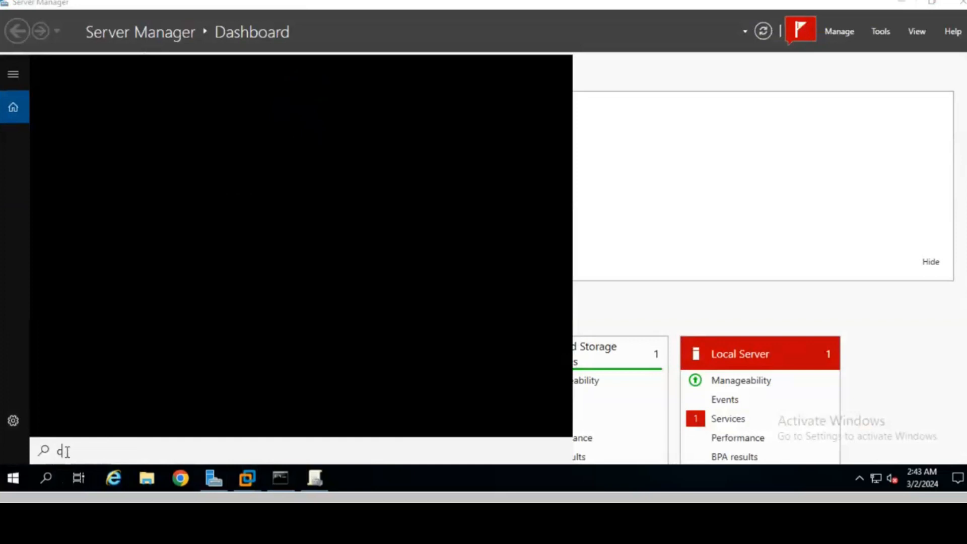
{"action": "key", "text": "Return"}
{"action": "left_click_drag", "start_coordinate": [166, 91], "coordinate": [28, 90]}
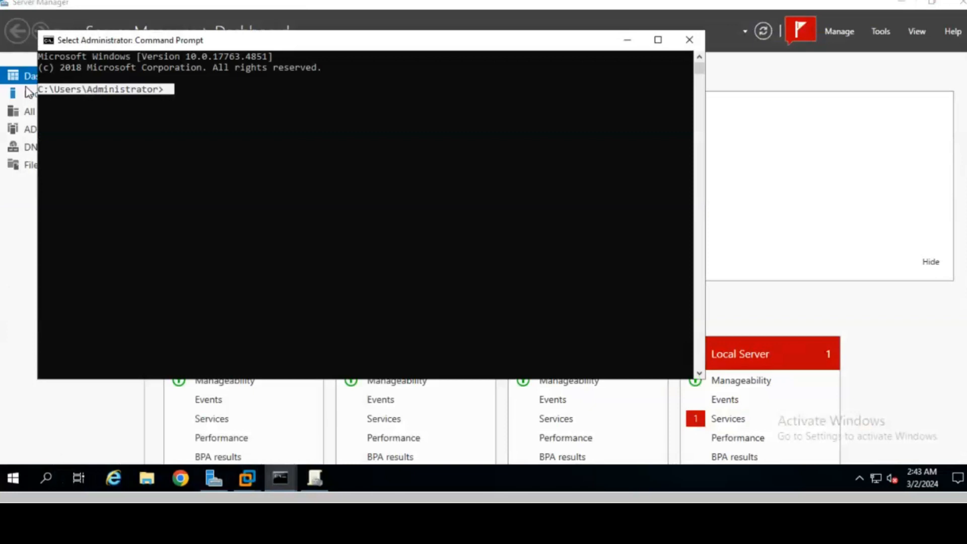
- Return to the Windows 10 x64 VM, now showing user1's desktop
{"action": "left_click", "coordinate": [248, 477]}
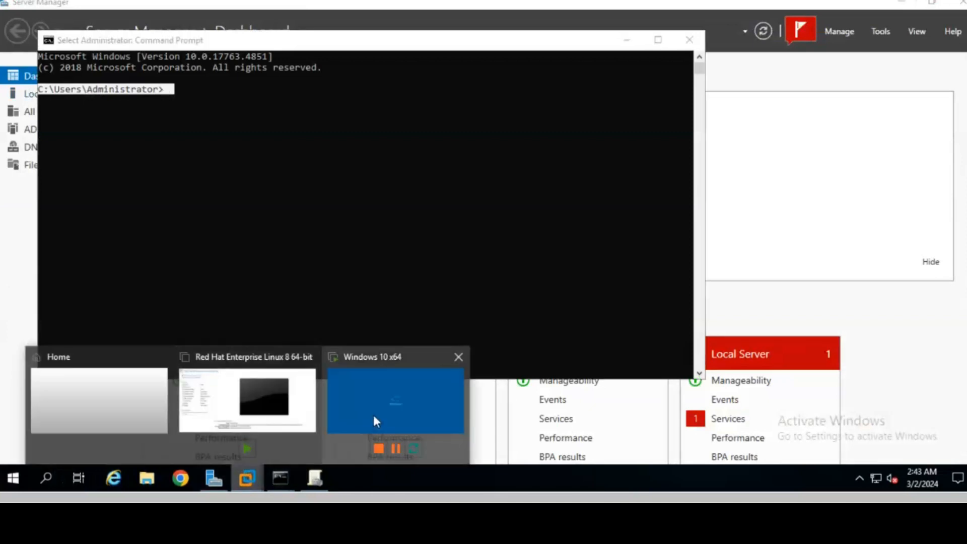
{"action": "left_click", "coordinate": [373, 412]}
{"action": "left_click", "coordinate": [504, 282]}
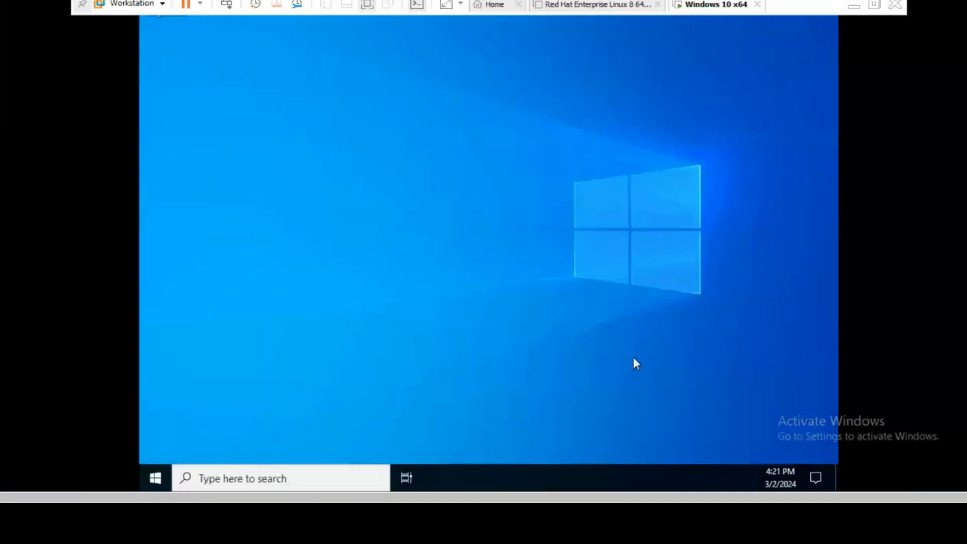
- Run gpupdate /force inside the Windows 10 VM from its Run dialog
{"action": "left_click", "coordinate": [321, 478]}
{"action": "type", "text": "run"}
{"action": "key", "text": "Return"}
{"action": "type", "text": "gpupdate /force"}
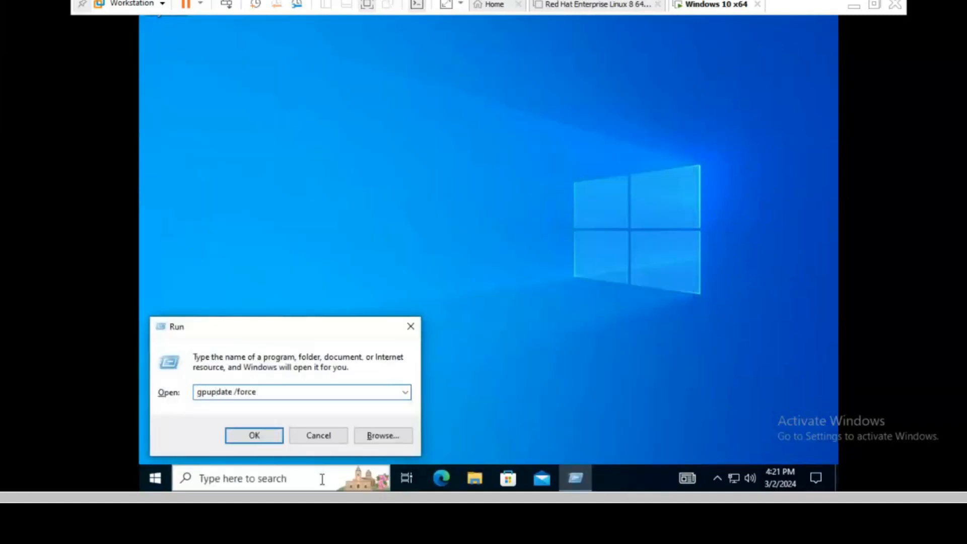
{"action": "key", "text": "Return"}
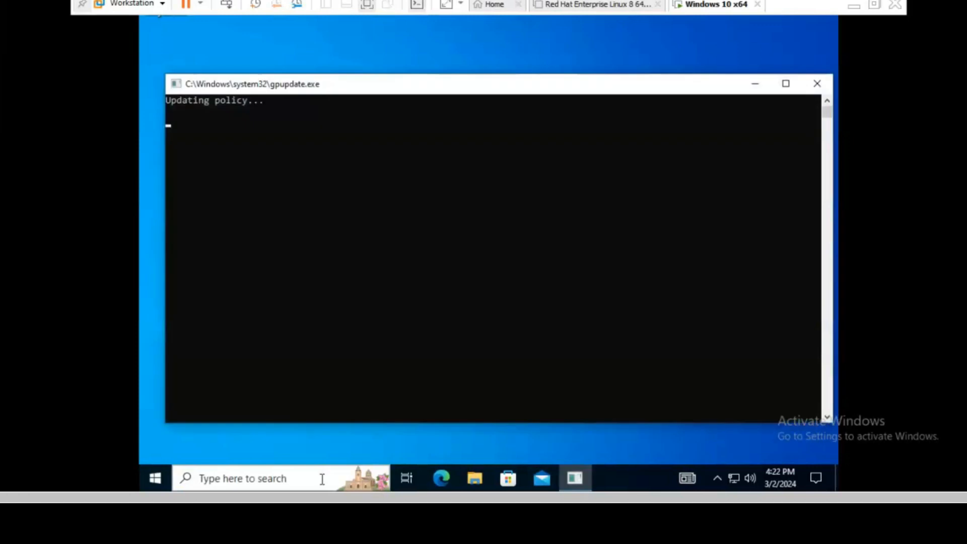
- Launch Command Prompt in the VM and see that the administrator has disabled it
{"action": "left_click", "coordinate": [295, 478]}
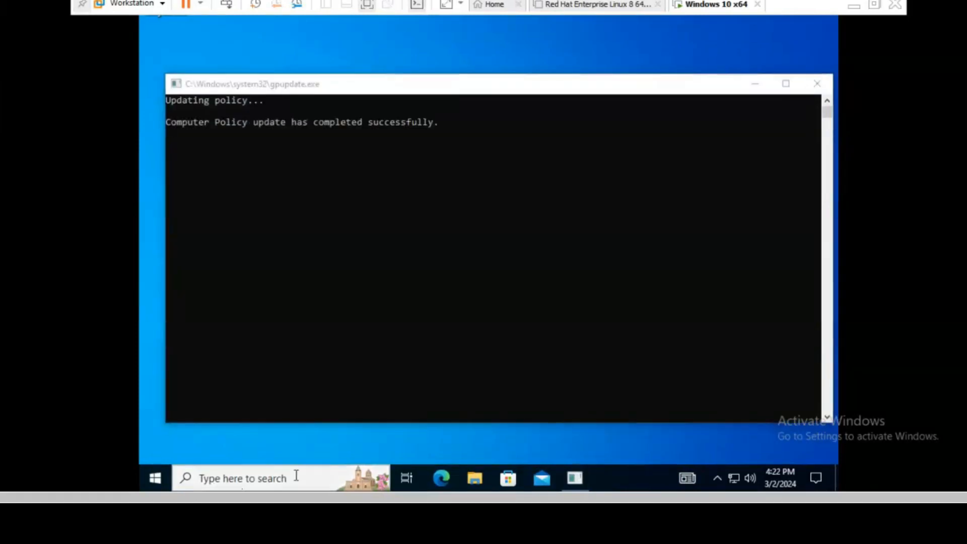
{"action": "type", "text": "cmd"}
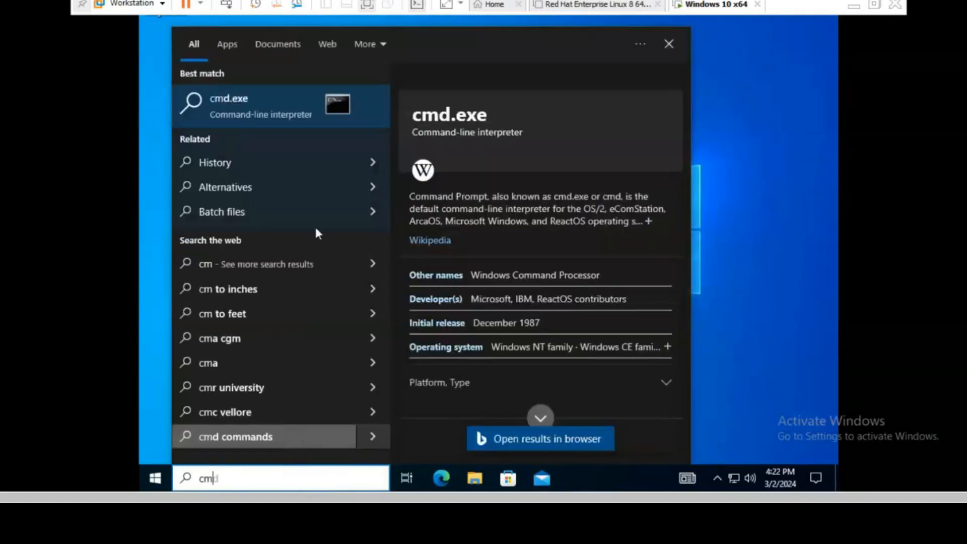
{"action": "left_click", "coordinate": [311, 162]}
{"action": "left_click", "coordinate": [255, 474]}
{"action": "type", "text": "cm"}
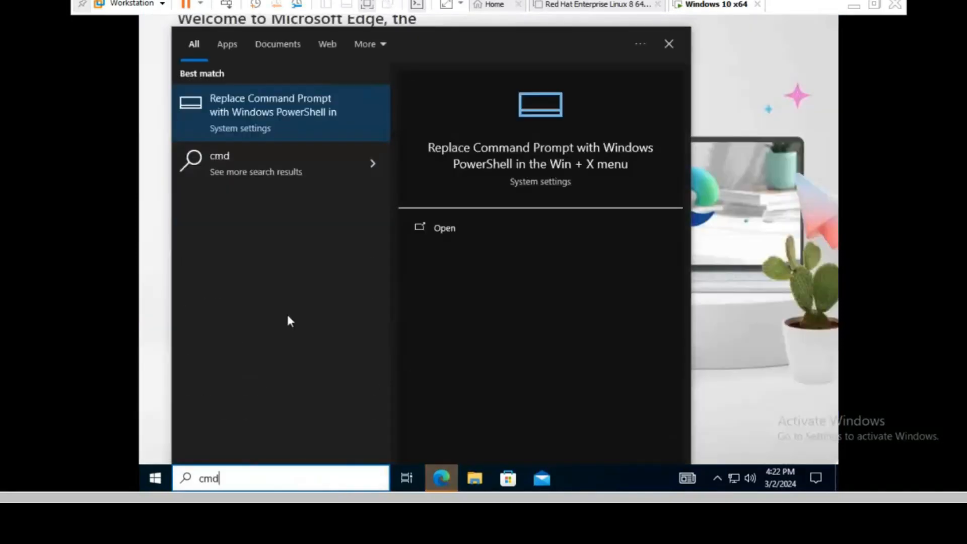
{"action": "key", "text": "BackSpace"}
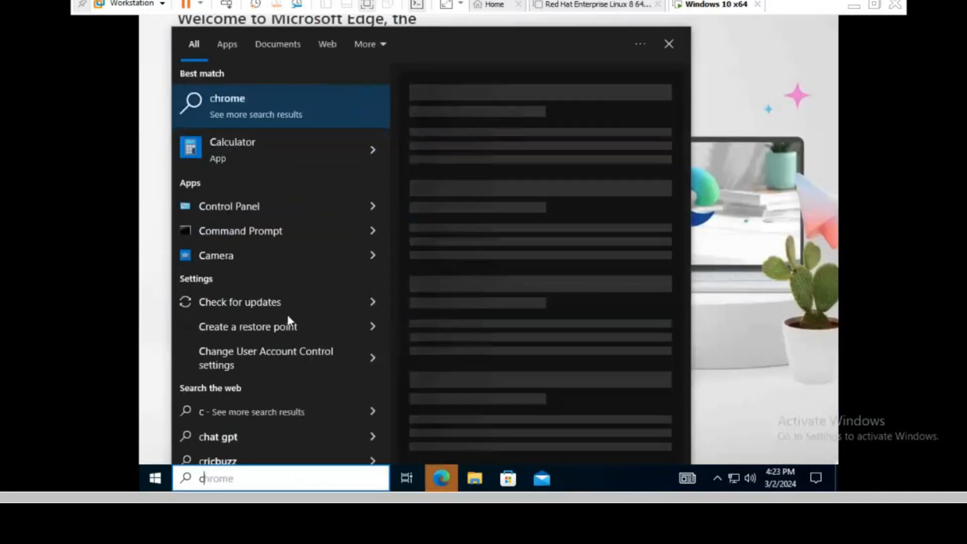
{"action": "left_click", "coordinate": [244, 237]}
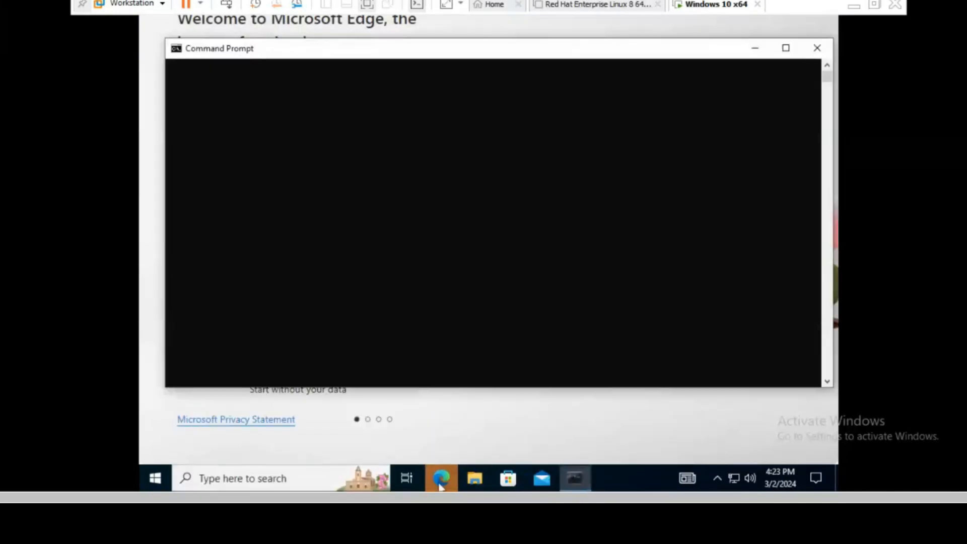
{"action": "right_click", "coordinate": [441, 483]}
{"action": "left_click", "coordinate": [440, 483]}
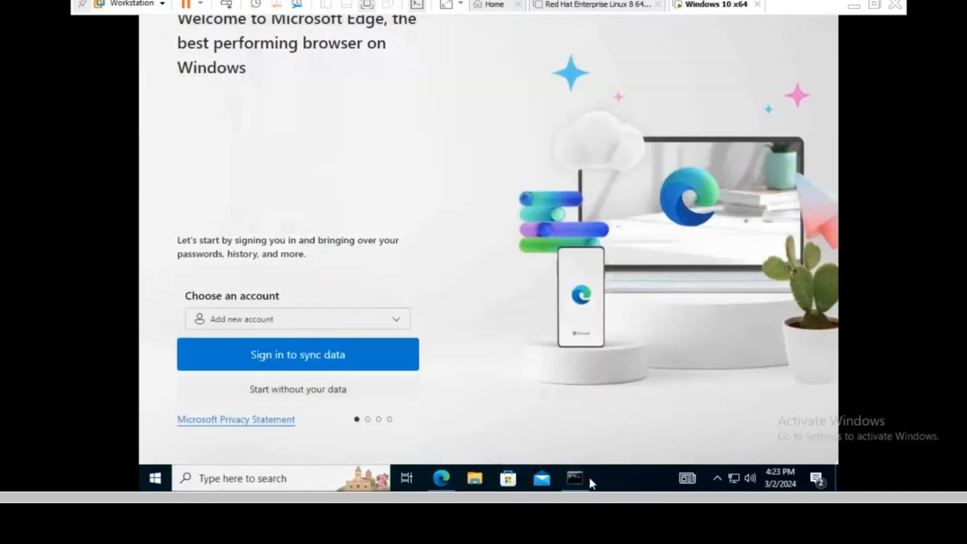
{"action": "left_click", "coordinate": [574, 478]}
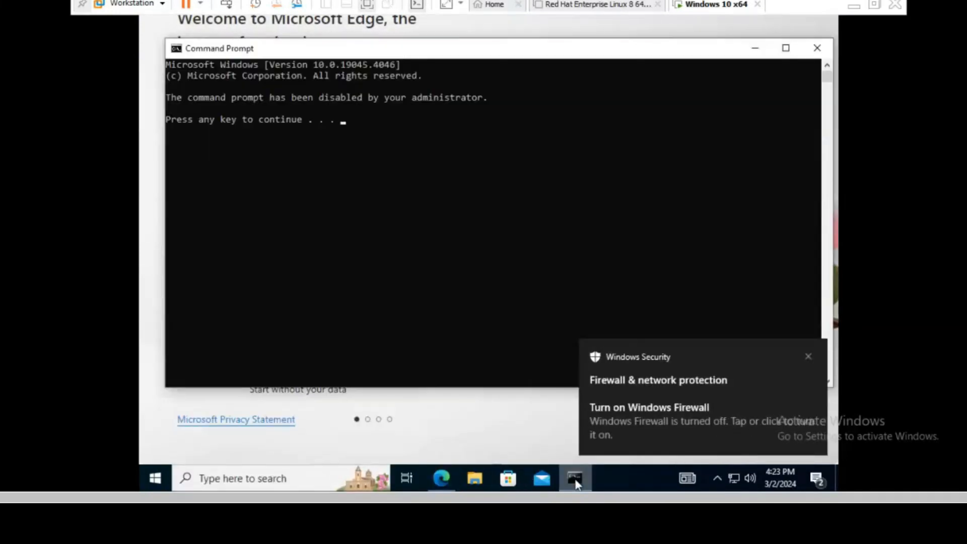
{"action": "left_click", "coordinate": [809, 356]}
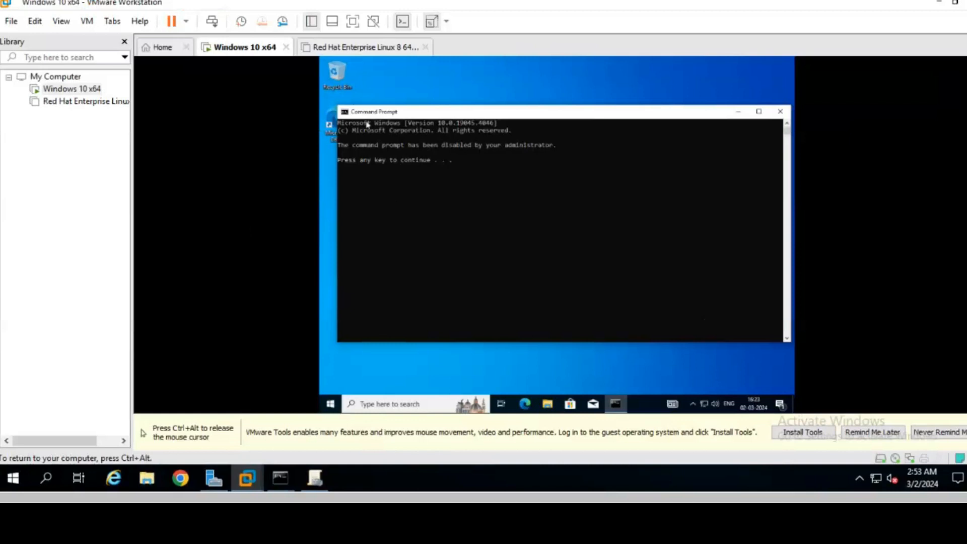
- Release input from the VM and minimize it to return to the host server
{"action": "key", "text": "ctrl+alt"}
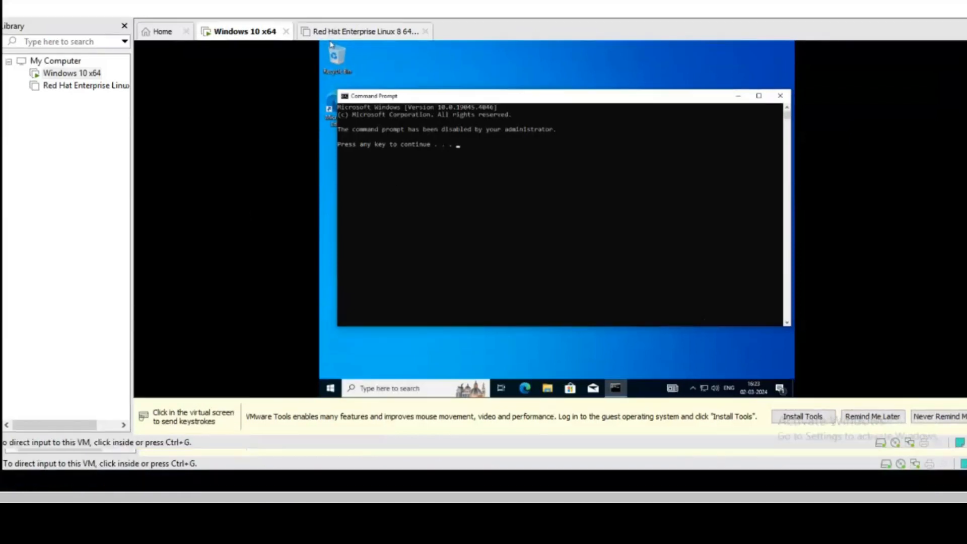
{"action": "left_click", "coordinate": [401, 92]}
{"action": "mouse_move", "coordinate": [396, 3]}
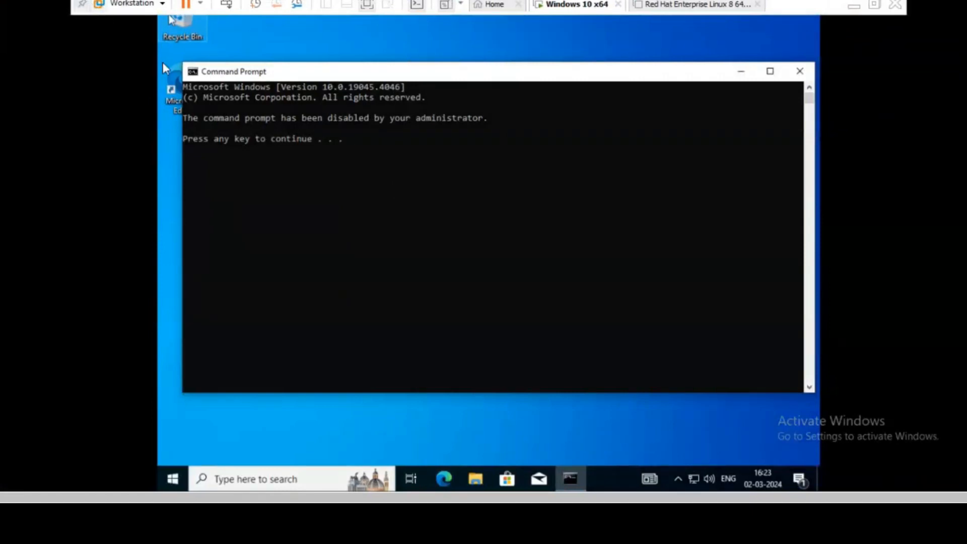
{"action": "left_click", "coordinate": [114, 49]}
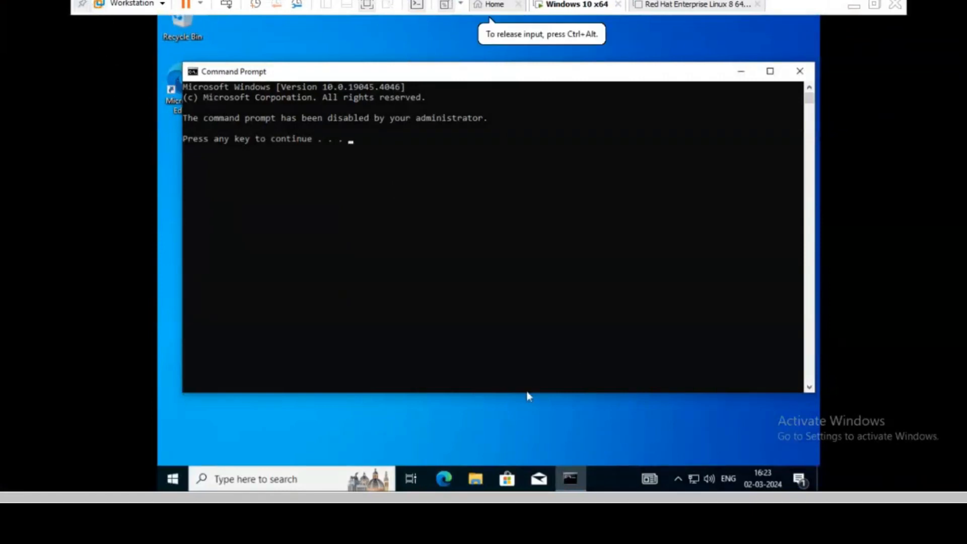
{"action": "left_click", "coordinate": [854, 6]}
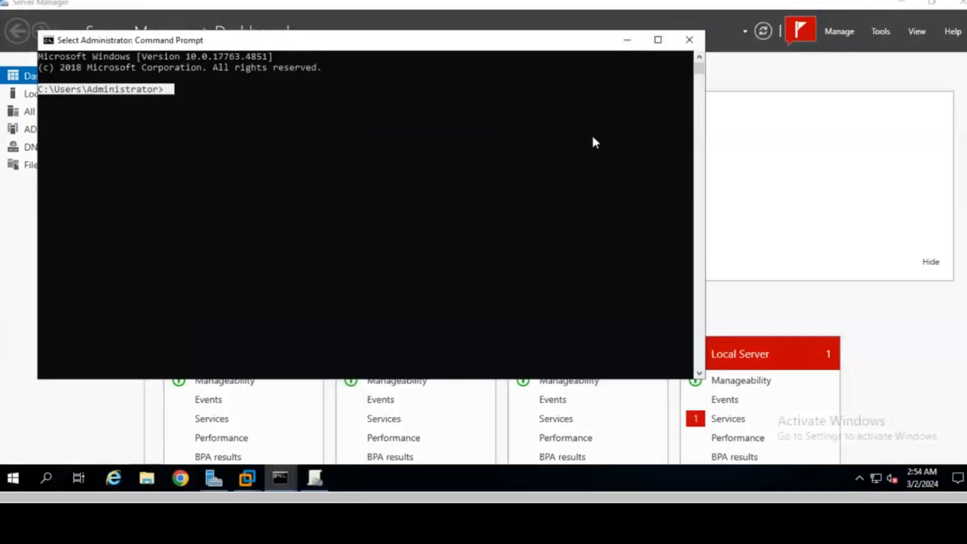
- Close the server's prompt, delete the cmd block link under HR, and close Group Policy Management
{"action": "left_click", "coordinate": [690, 42]}
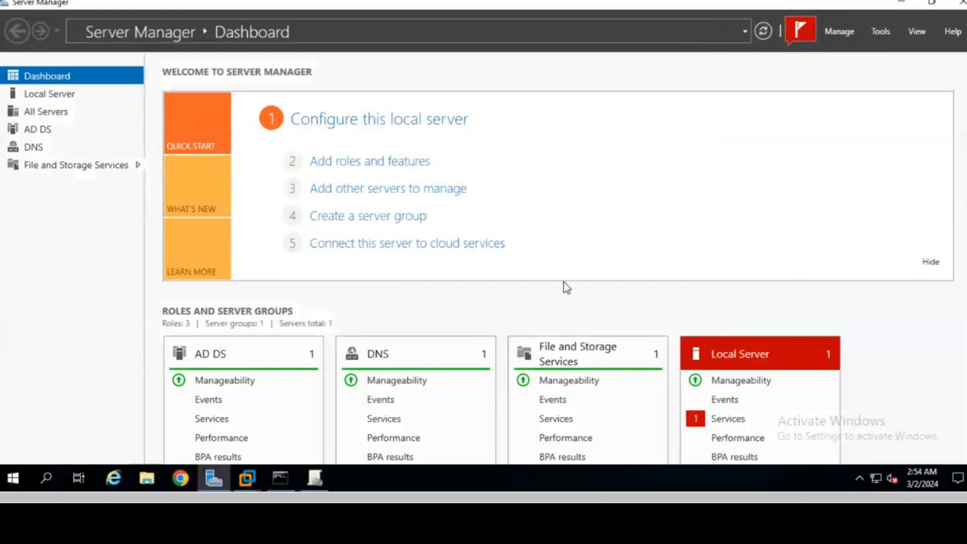
{"action": "left_click", "coordinate": [315, 479]}
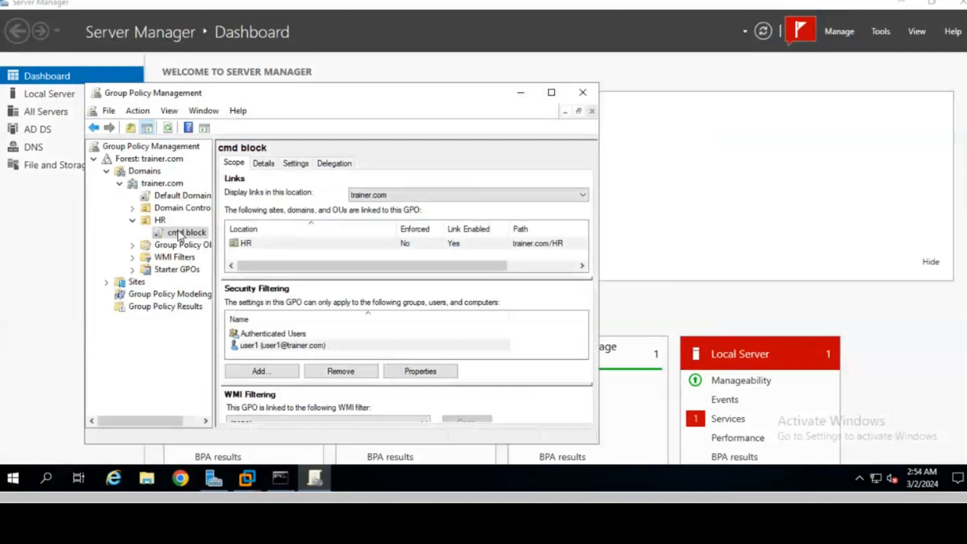
{"action": "right_click", "coordinate": [179, 235]}
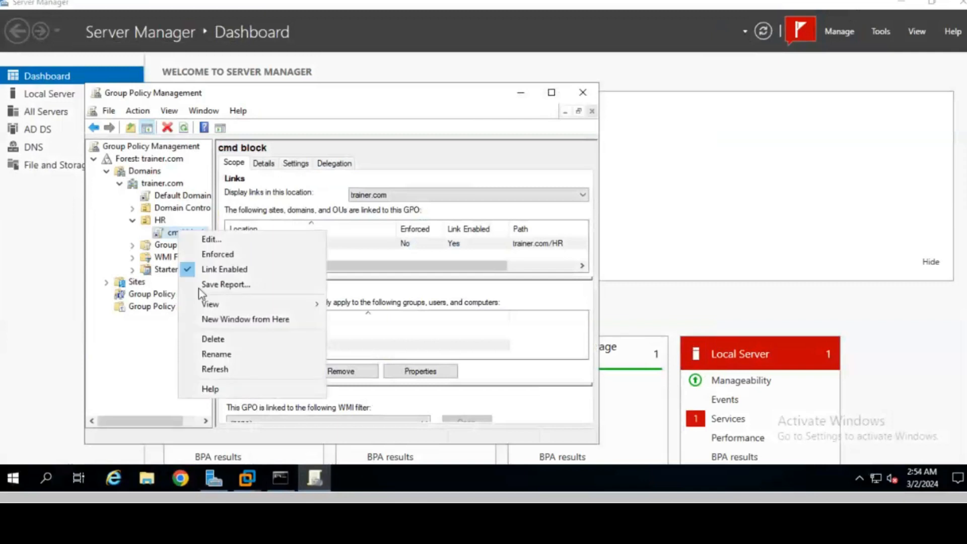
{"action": "left_click", "coordinate": [216, 339]}
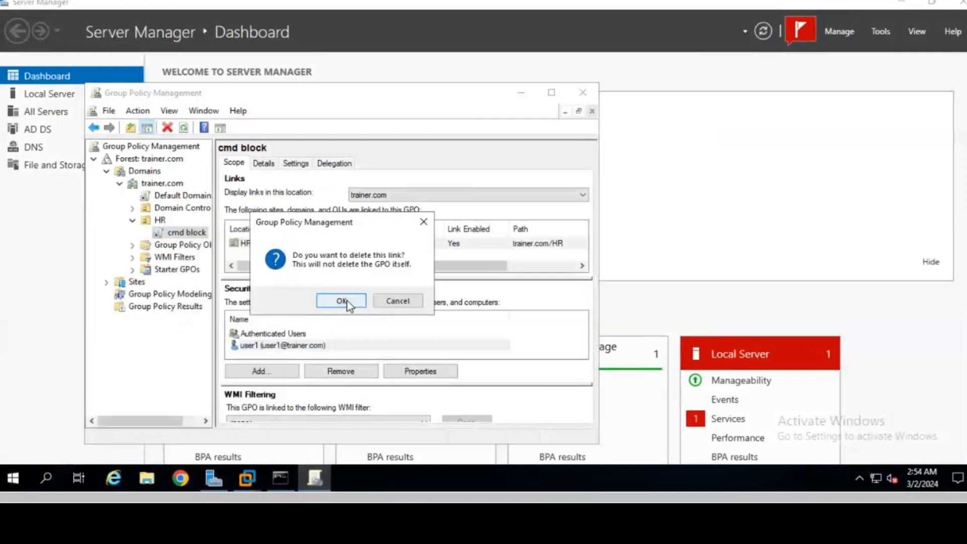
{"action": "left_click", "coordinate": [335, 301]}
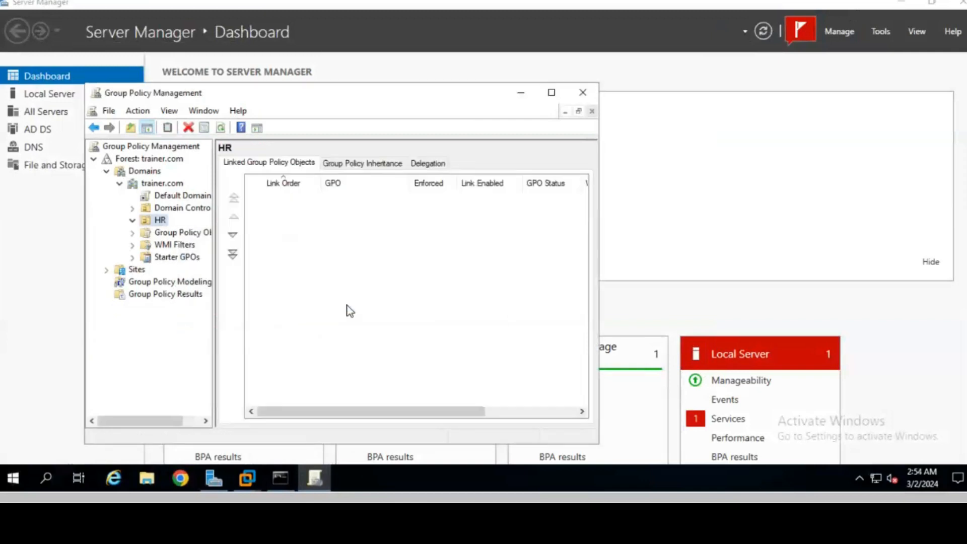
{"action": "left_click", "coordinate": [584, 96]}
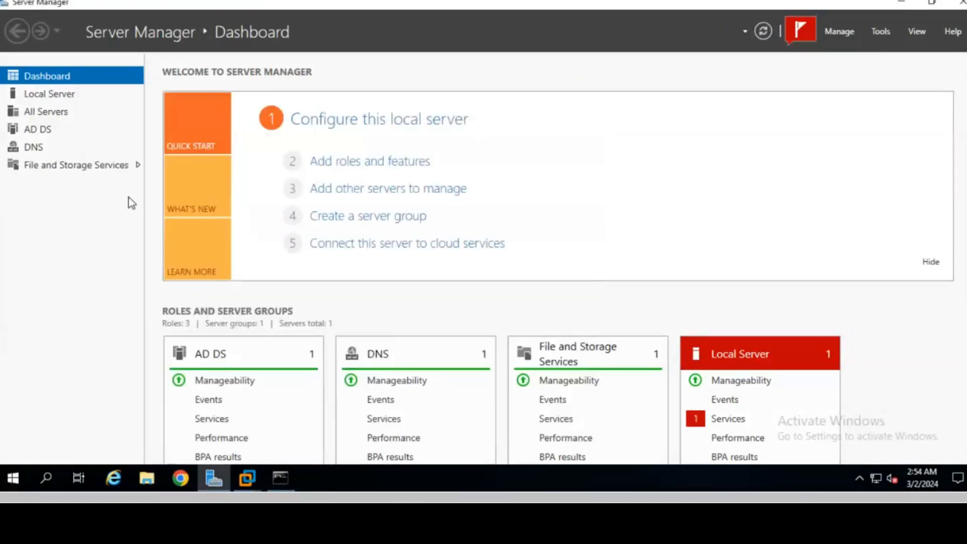
- Launch Active Directory Users and Computers from Server Manager's Tools menu and open user1's Properties in HR
{"action": "left_click", "coordinate": [886, 31]}
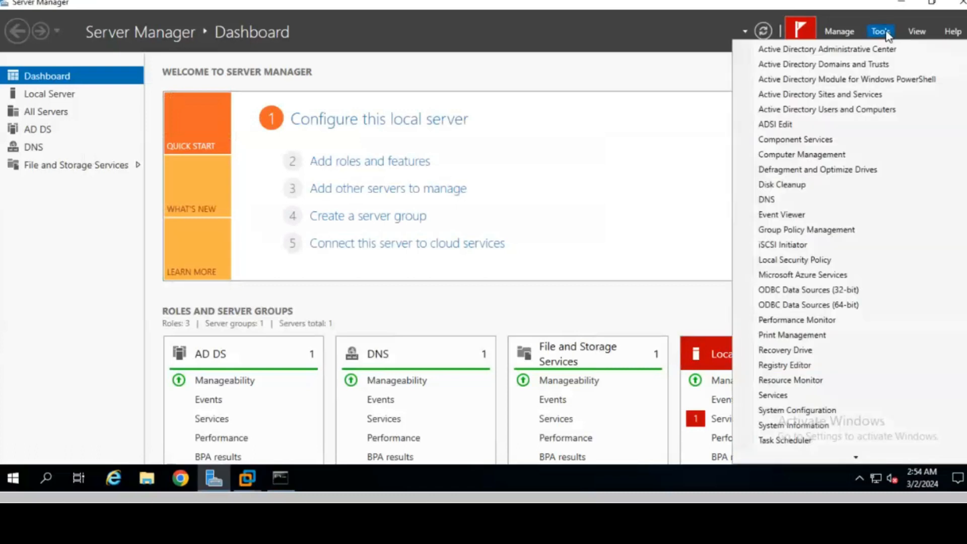
{"action": "left_click", "coordinate": [846, 109]}
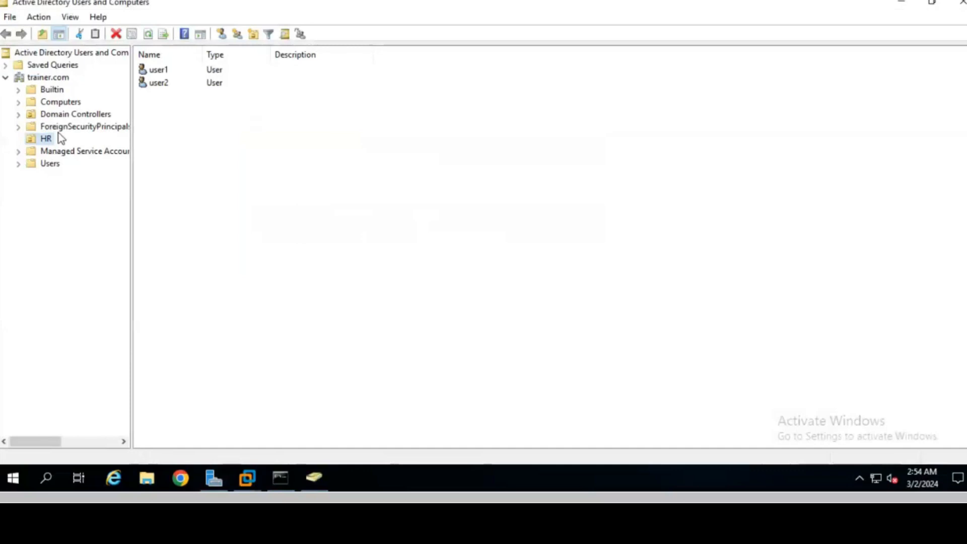
{"action": "left_click", "coordinate": [163, 75]}
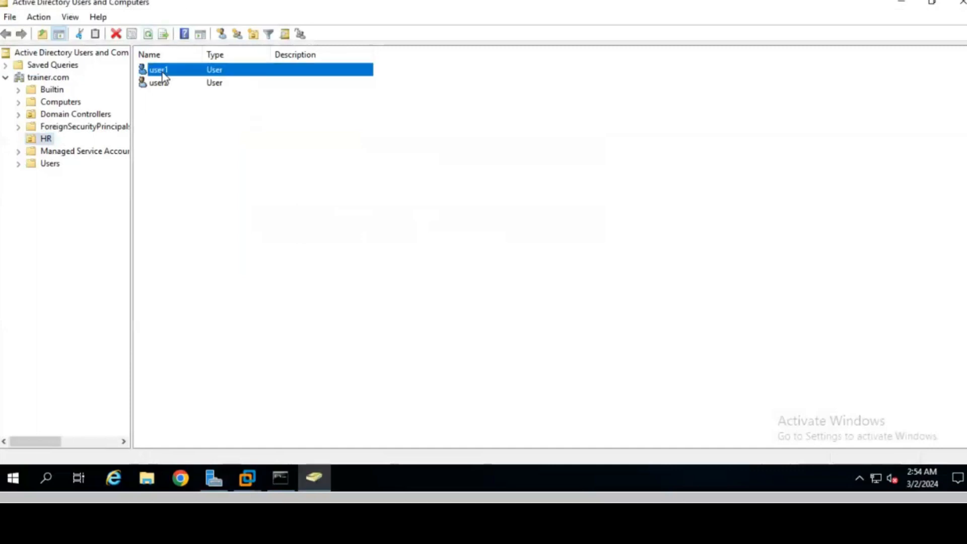
{"action": "right_click", "coordinate": [163, 75]}
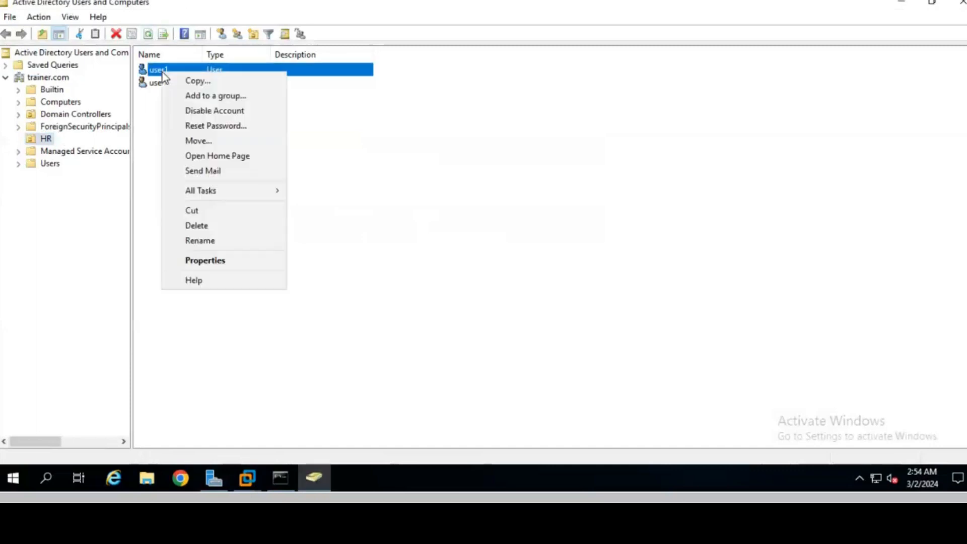
{"action": "left_click", "coordinate": [206, 262]}
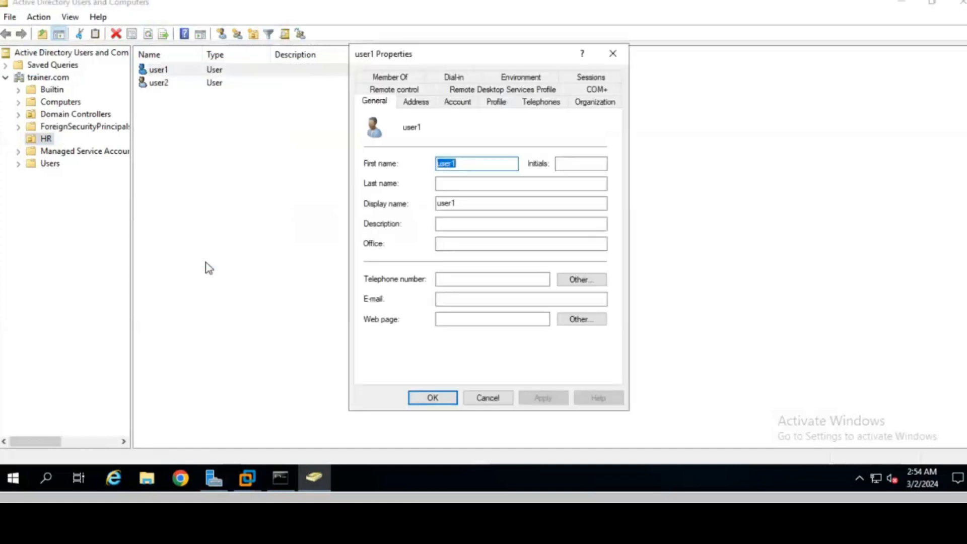
- Review user1's Logon Hours on the Account tab, showing all hours permitted, then close the schedule and Properties
{"action": "left_click", "coordinate": [459, 102]}
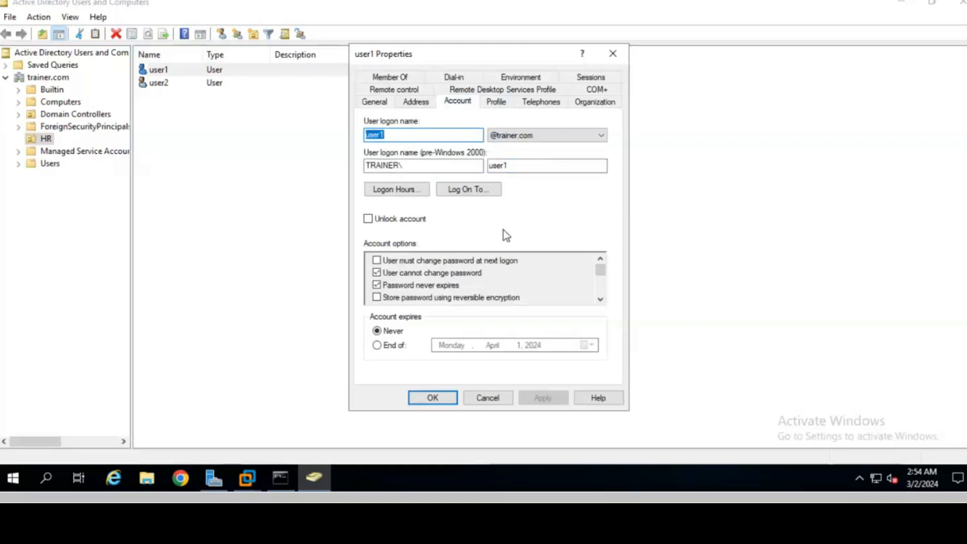
{"action": "left_click", "coordinate": [399, 191]}
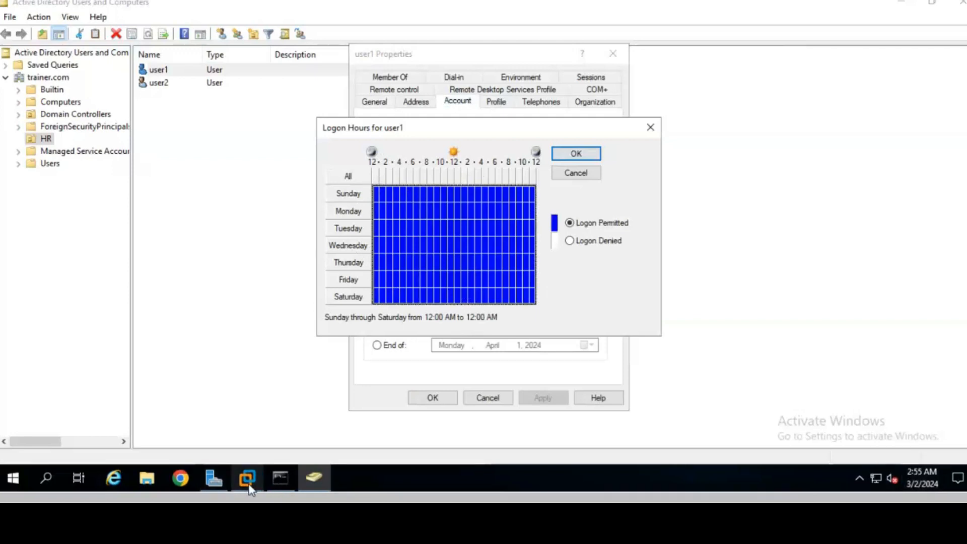
{"action": "mouse_move", "coordinate": [250, 489]}
{"action": "left_click", "coordinate": [389, 410]}
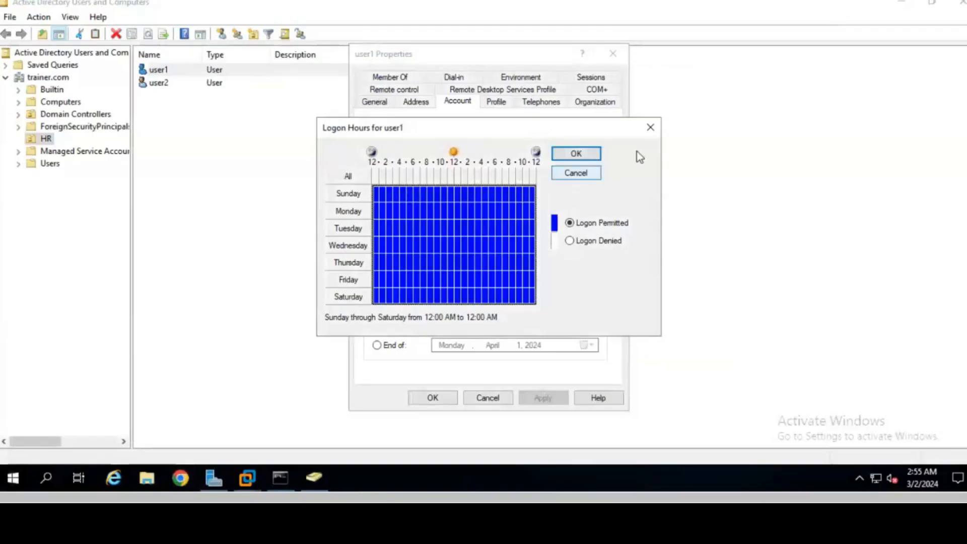
{"action": "left_click", "coordinate": [650, 126]}
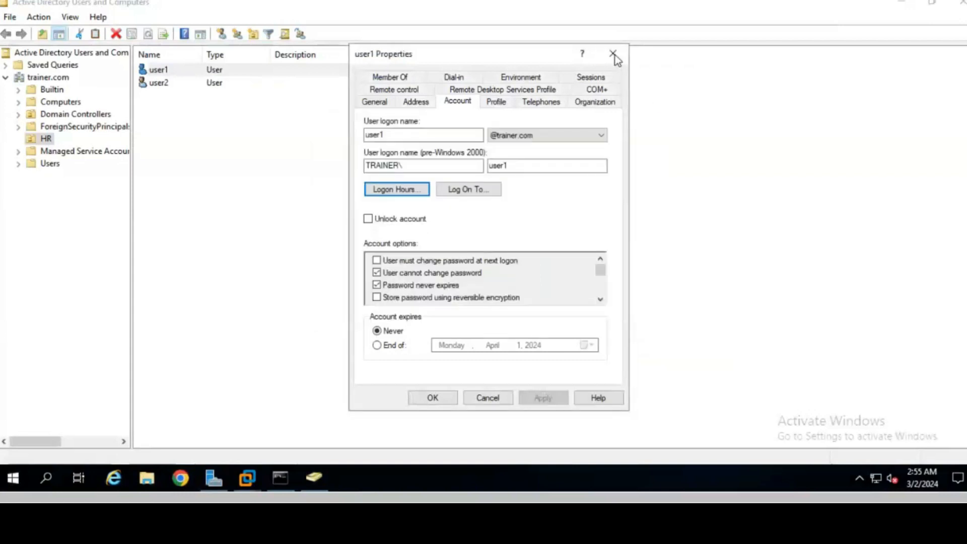
{"action": "left_click", "coordinate": [613, 54]}
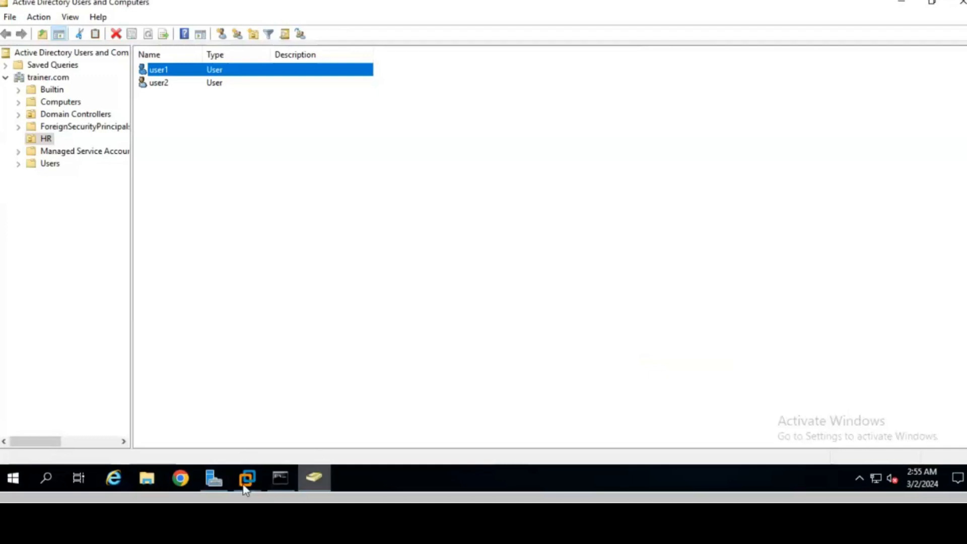
- From Local Server's Date and Time settings, choose time zone (UTC+05:30) Chennai, Kolkata, Mumbai, New Delhi
{"action": "left_click", "coordinate": [214, 480]}
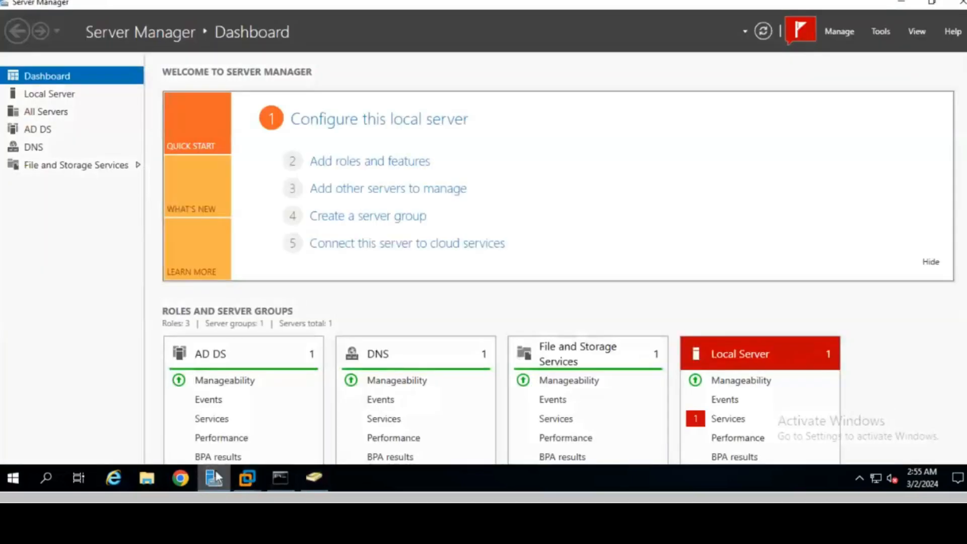
{"action": "left_click", "coordinate": [49, 96]}
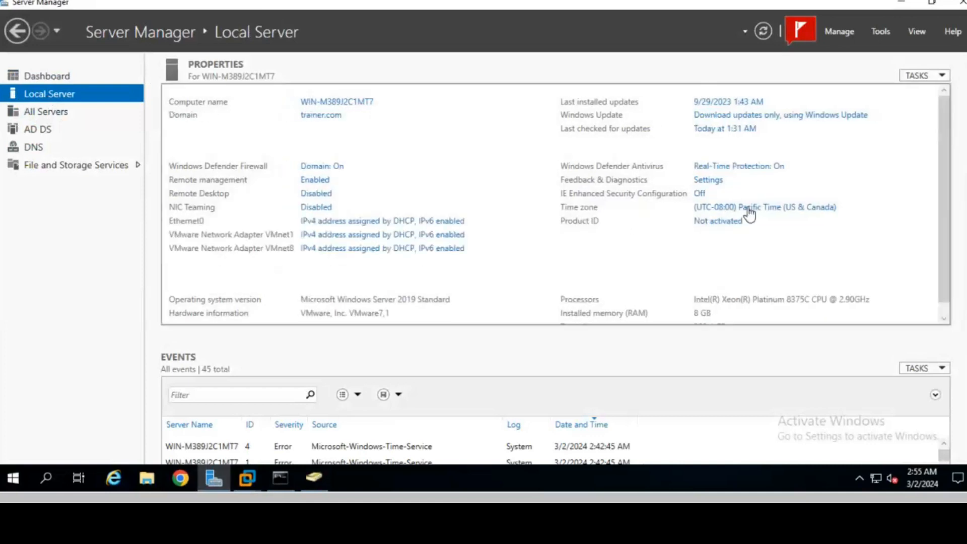
{"action": "left_click", "coordinate": [764, 208]}
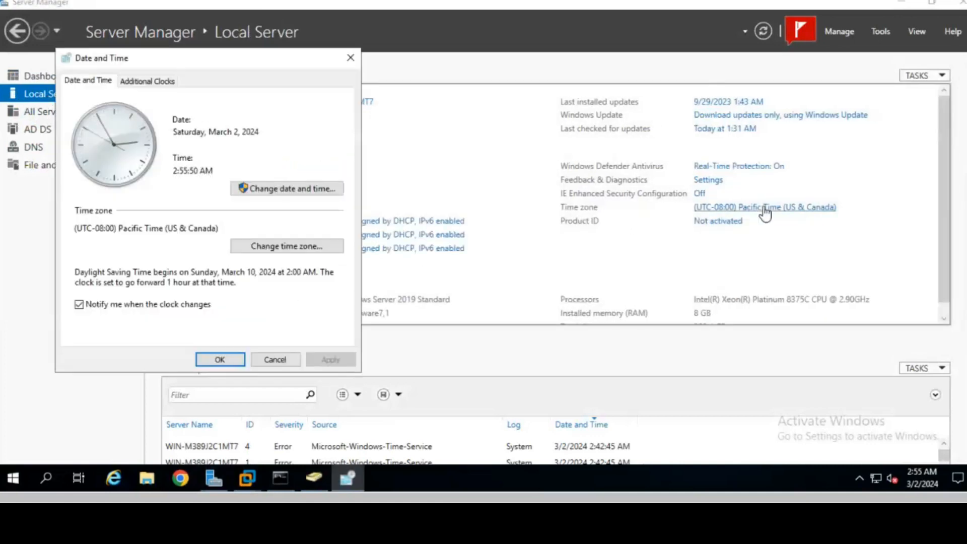
{"action": "left_click", "coordinate": [278, 251]}
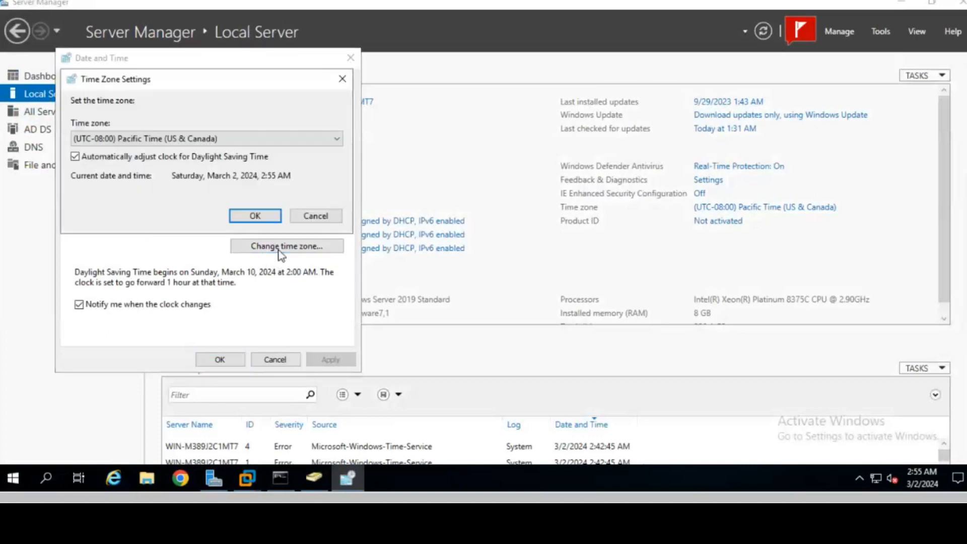
{"action": "left_click", "coordinate": [199, 139]}
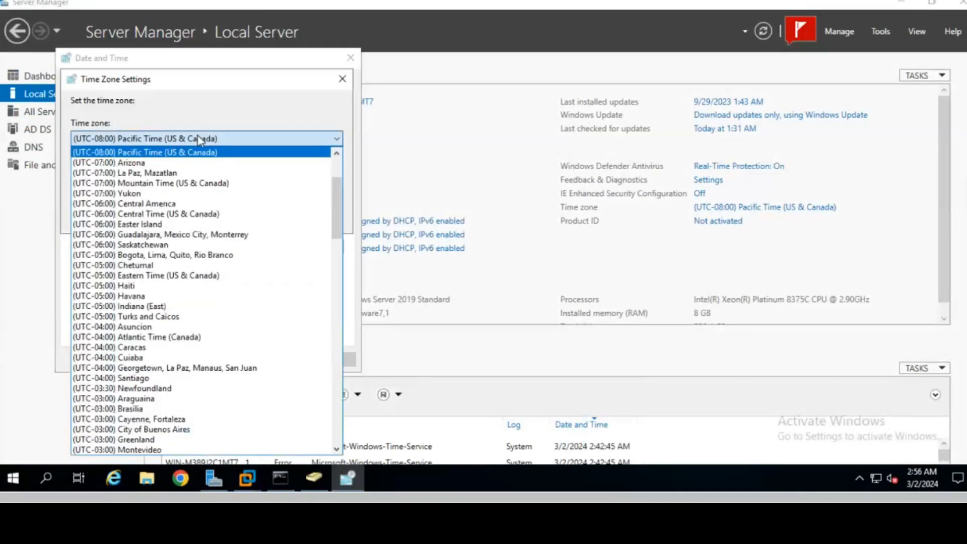
{"action": "scroll", "coordinate": [152, 343], "scroll_direction": "down", "scroll_amount": 1}
{"action": "scroll", "coordinate": [154, 344], "scroll_direction": "down", "scroll_amount": 9}
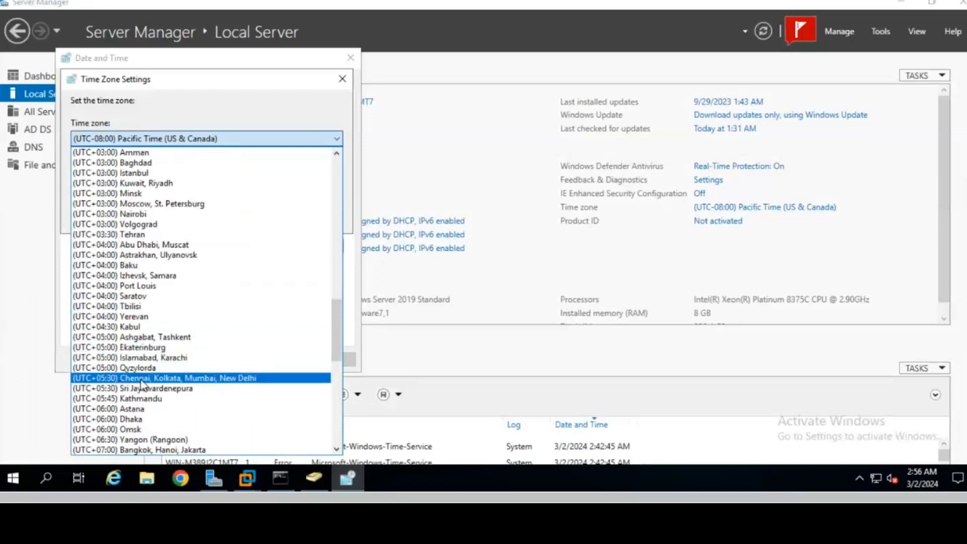
{"action": "left_click", "coordinate": [236, 383]}
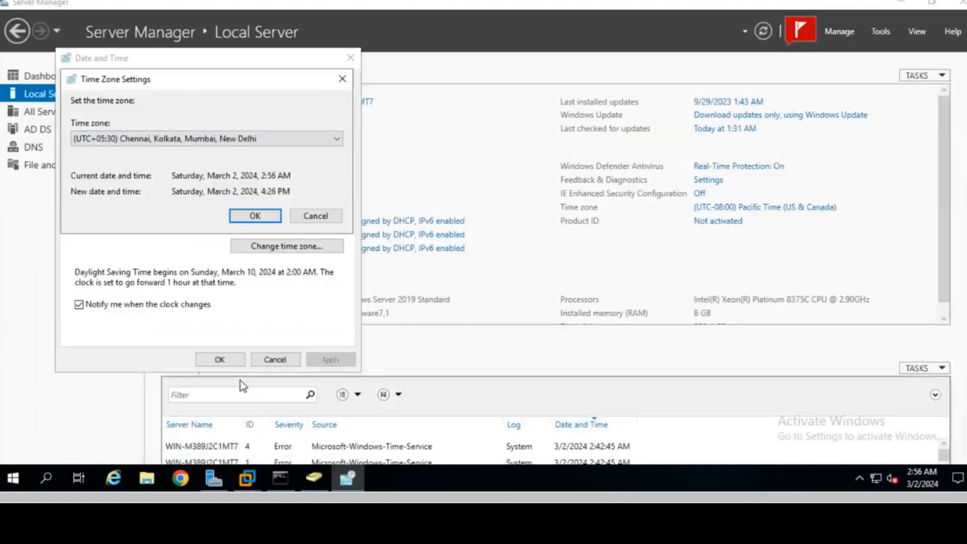
{"action": "left_click", "coordinate": [255, 215]}
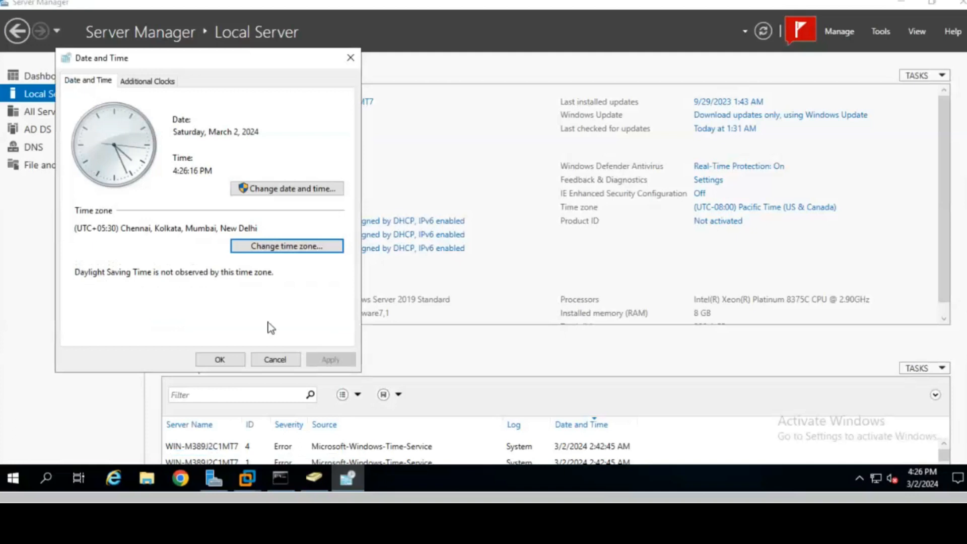
{"action": "left_click", "coordinate": [221, 359]}
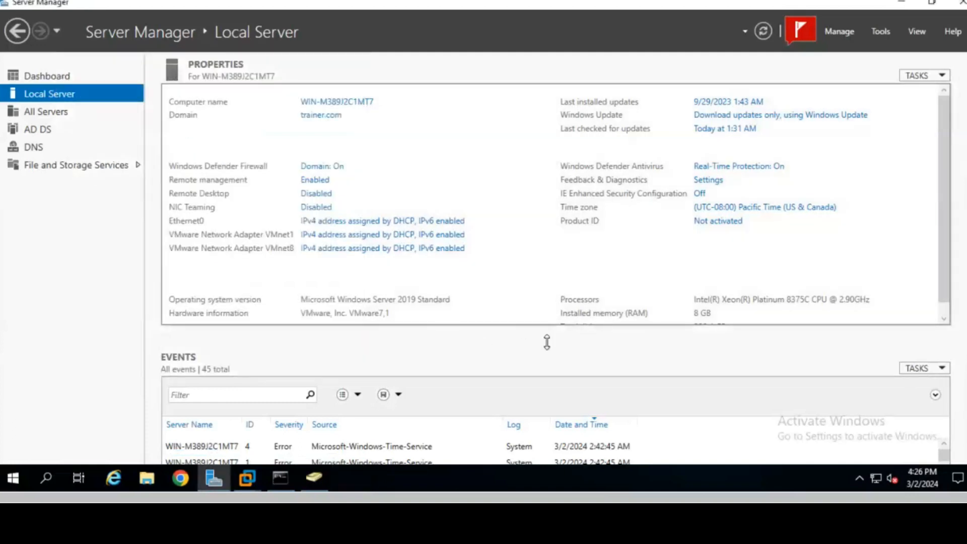
- Open the Logon Hours schedule on user1's Account tab in Properties
{"action": "mouse_move", "coordinate": [920, 476]}
{"action": "left_click", "coordinate": [315, 476]}
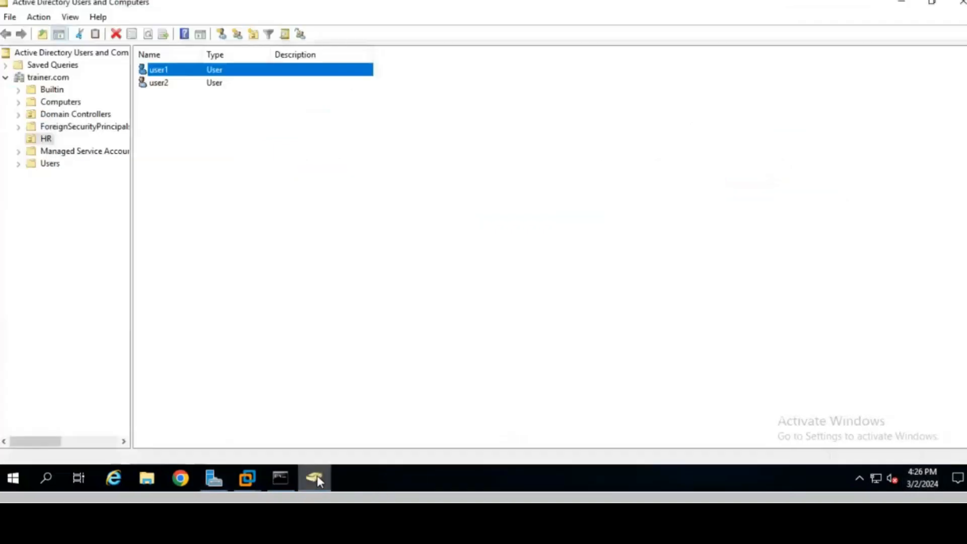
{"action": "right_click", "coordinate": [160, 73]}
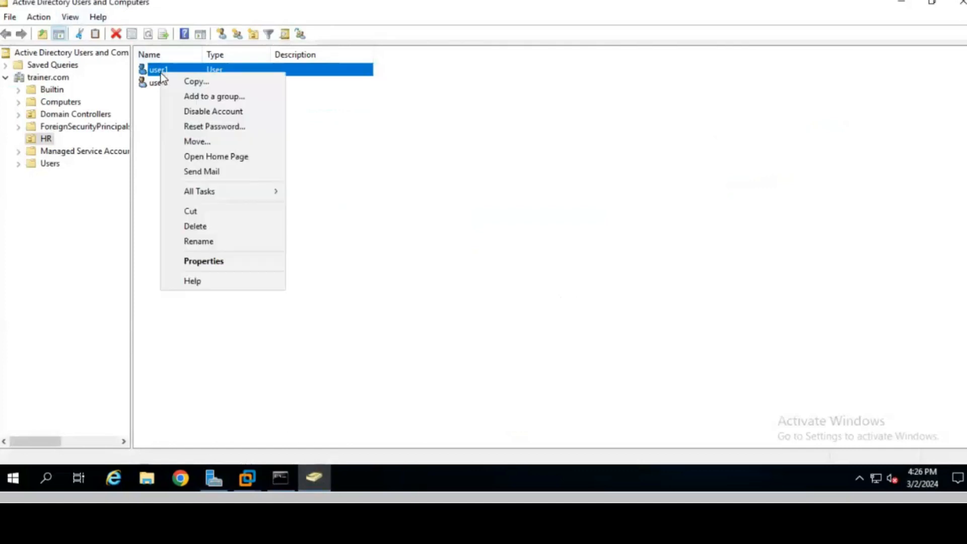
{"action": "left_click", "coordinate": [208, 261]}
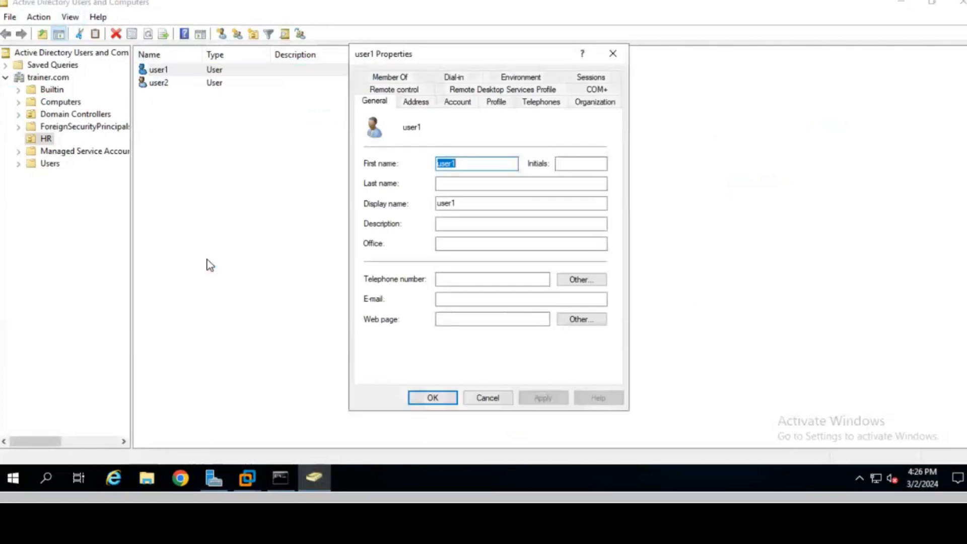
{"action": "left_click", "coordinate": [464, 108]}
{"action": "left_click", "coordinate": [403, 191]}
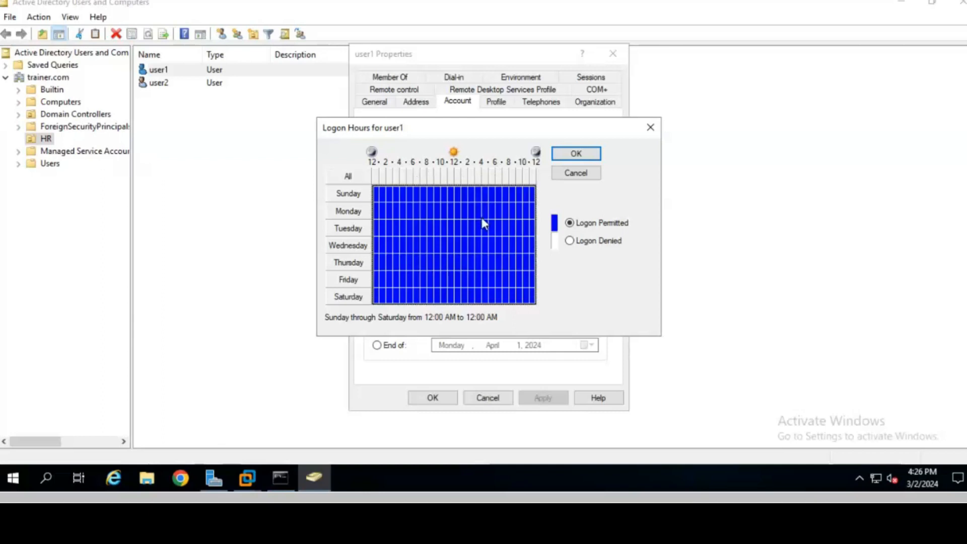
- Mark Saturday 3:00–5:00 PM as Logon Denied and apply the change to user1
{"action": "left_click_drag", "start_coordinate": [480, 299], "coordinate": [488, 304]}
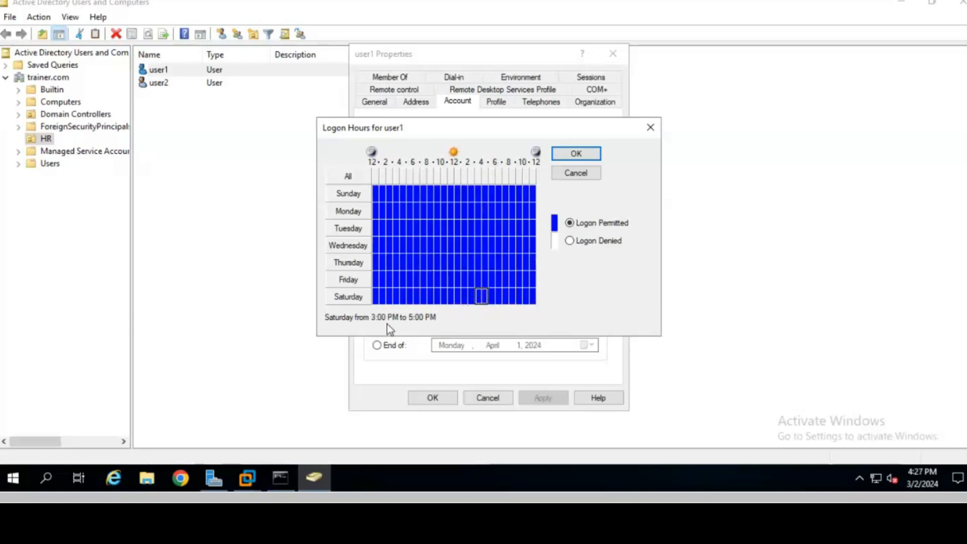
{"action": "left_click", "coordinate": [595, 243]}
{"action": "left_click", "coordinate": [520, 298]}
{"action": "left_click_drag", "start_coordinate": [479, 299], "coordinate": [485, 300]}
{"action": "left_click", "coordinate": [576, 154]}
{"action": "left_click", "coordinate": [544, 399]}
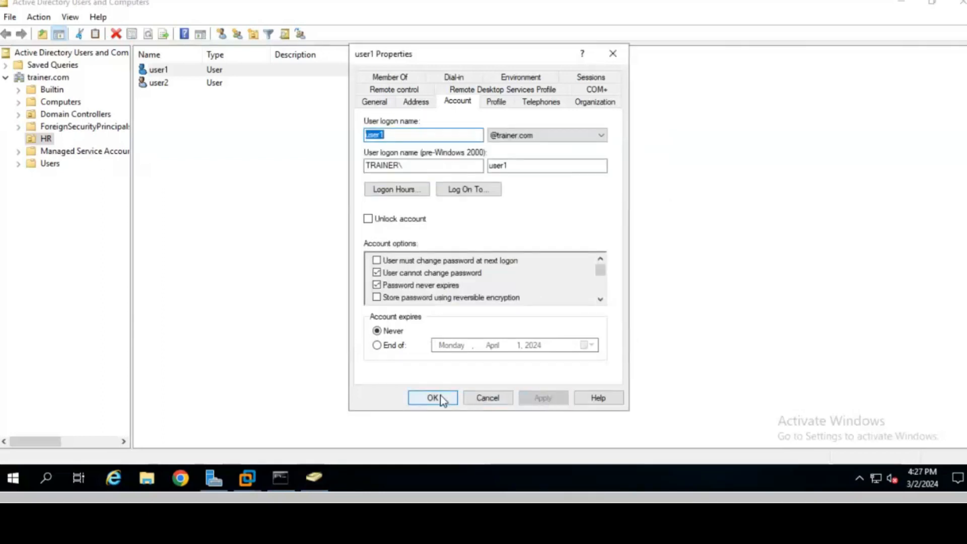
{"action": "left_click", "coordinate": [442, 399]}
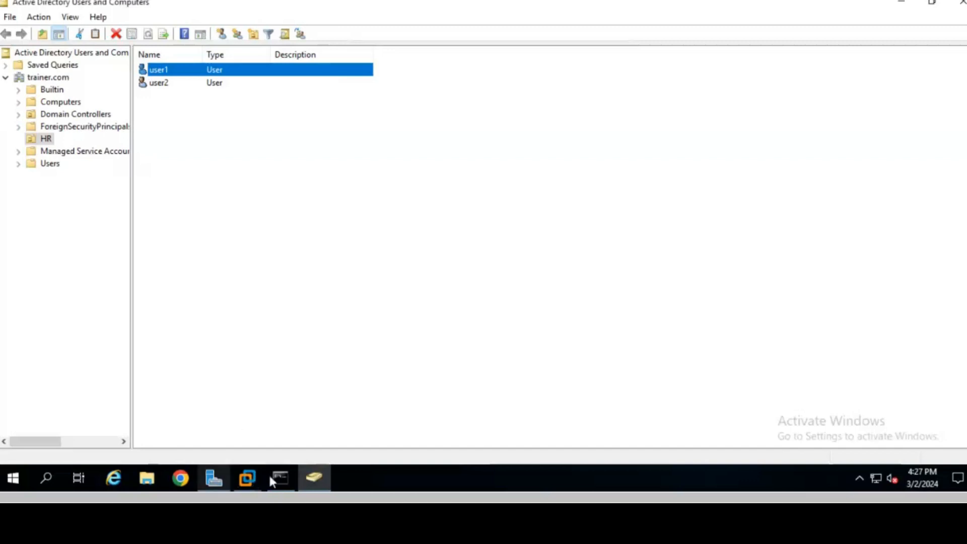
- Switch to the Windows 10 VM and sign out the current user
{"action": "left_click", "coordinate": [247, 478]}
{"action": "left_click", "coordinate": [379, 398]}
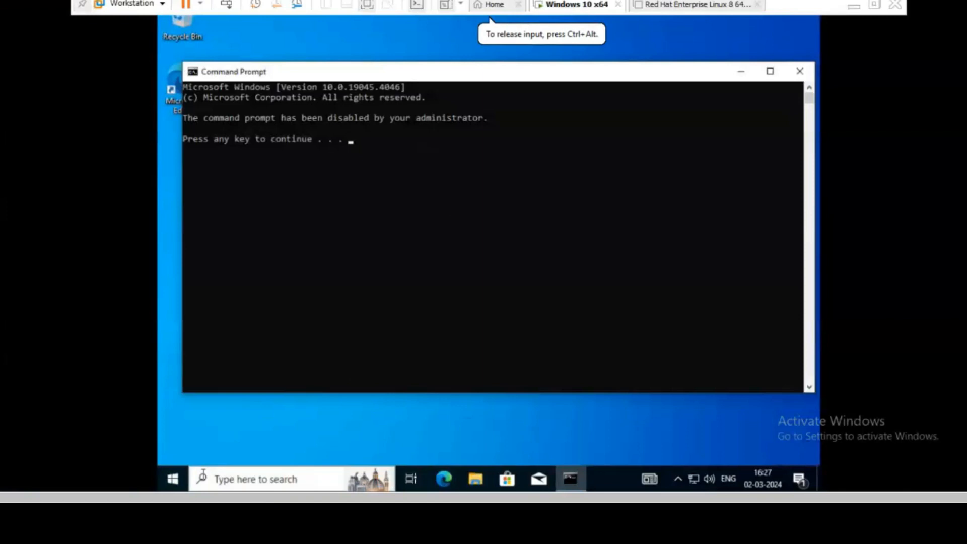
{"action": "left_click", "coordinate": [173, 486]}
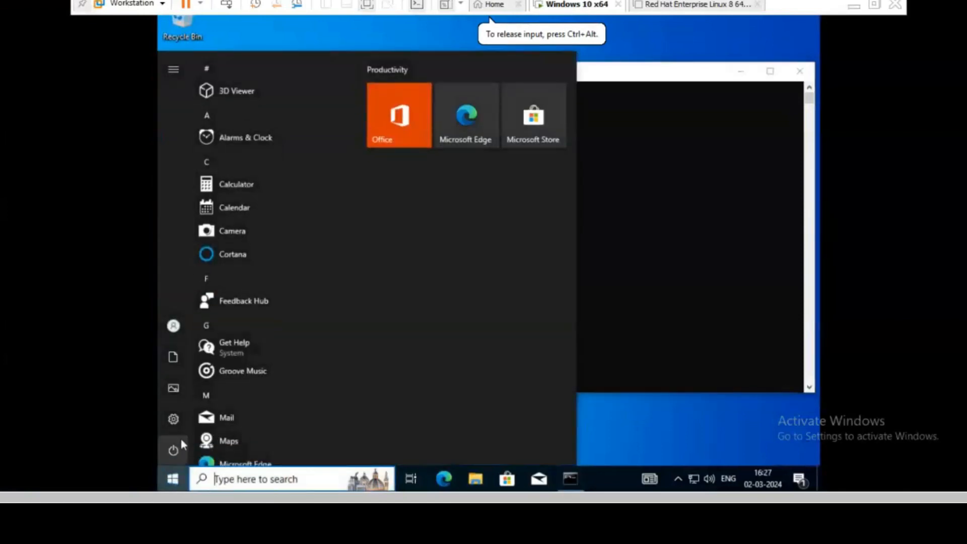
{"action": "mouse_move", "coordinate": [180, 436]}
{"action": "left_click", "coordinate": [176, 327]}
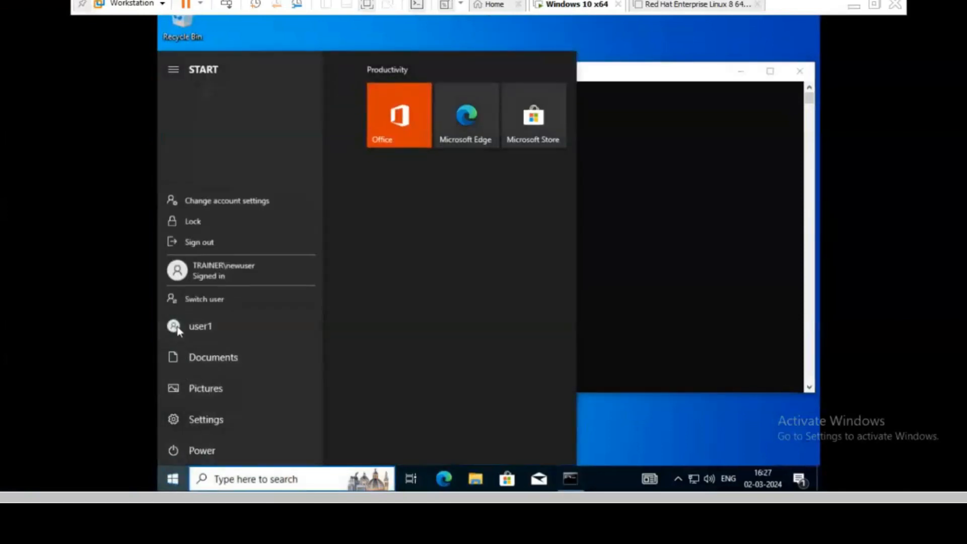
{"action": "left_click", "coordinate": [200, 236]}
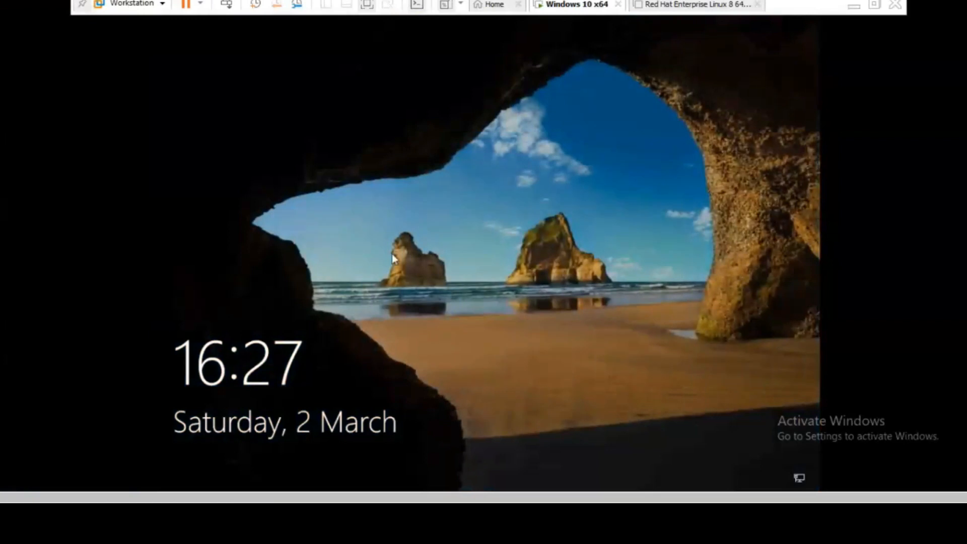
- Try signing in as user1 with the account password, with Caps Lock turned off
{"action": "left_click", "coordinate": [393, 254]}
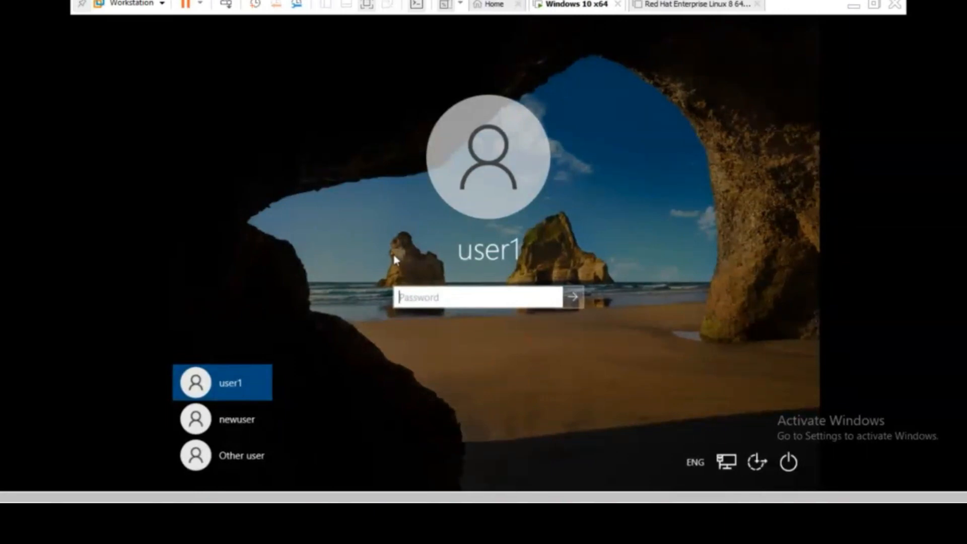
{"action": "key", "text": "Caps_Lock"}
{"action": "type", "text": "1234567890"}
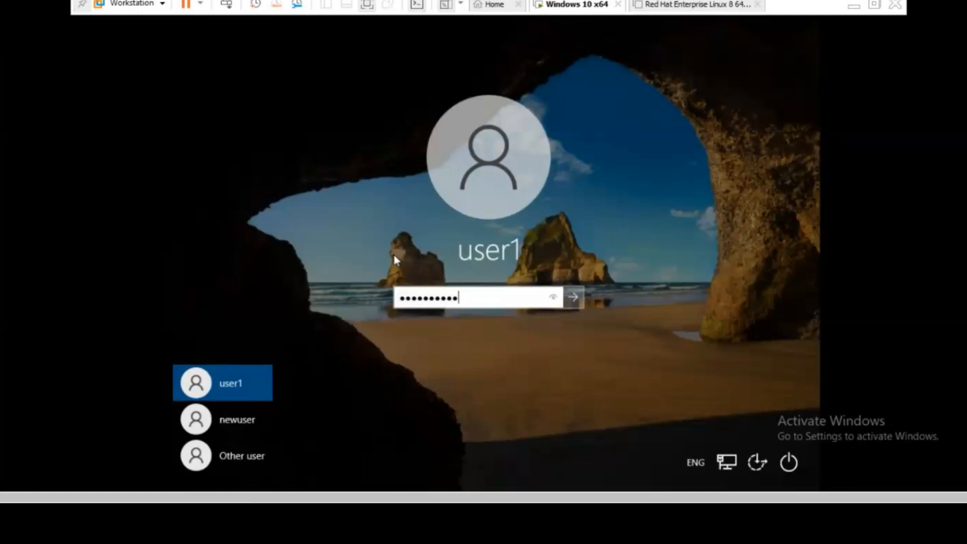
{"action": "key", "text": "Return"}
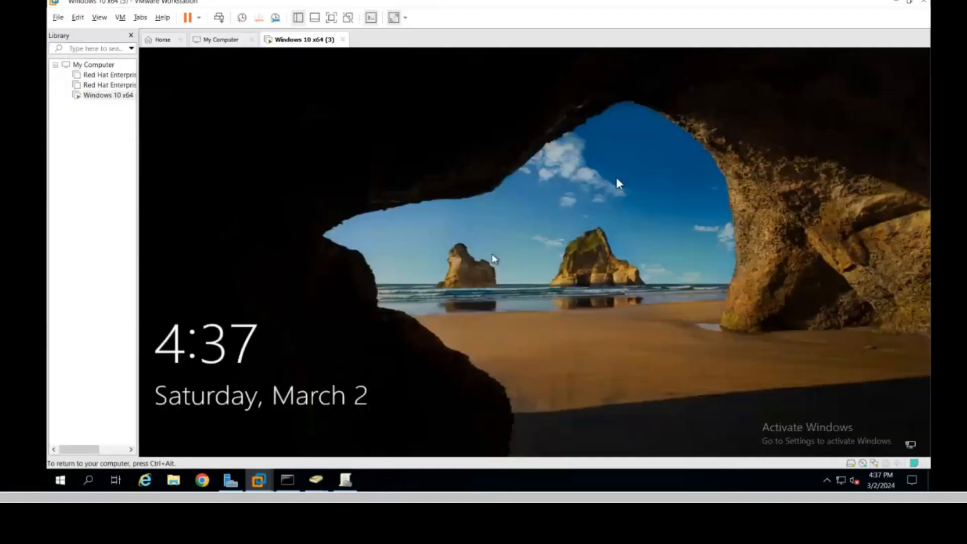
- Mark Saturday 12:00 PM–6:00 PM as Logon Permitted in user1's logon hours and apply
{"action": "left_click", "coordinate": [616, 174]}
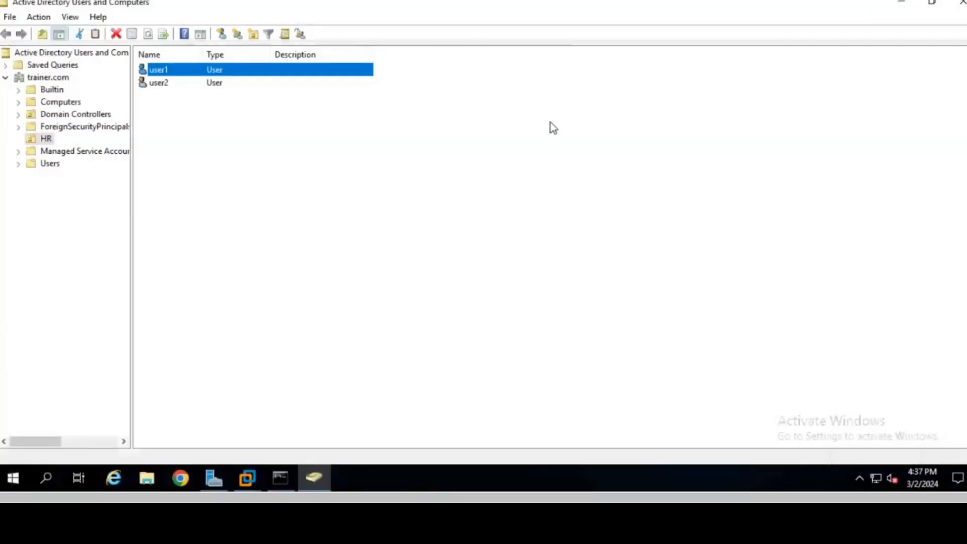
{"action": "left_click", "coordinate": [163, 71]}
{"action": "double_click", "coordinate": [162, 71]}
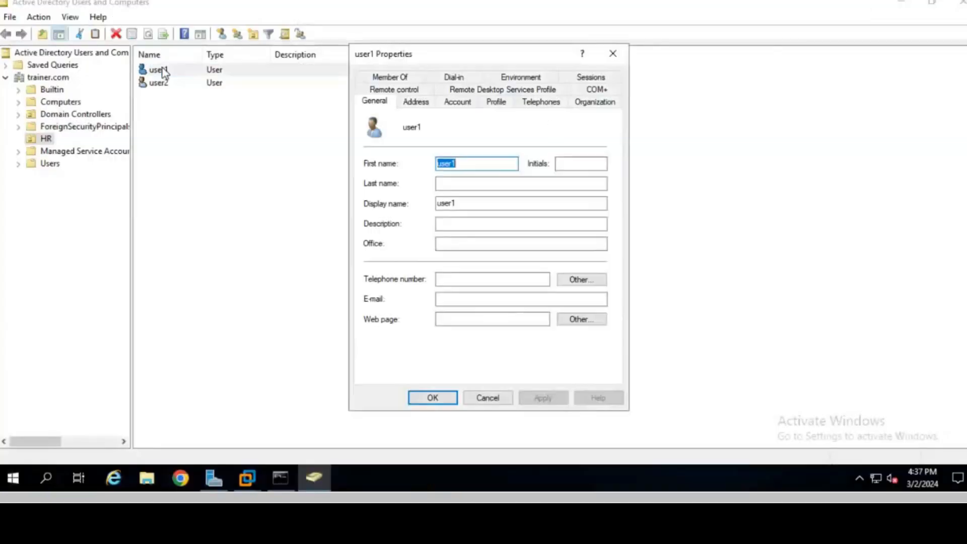
{"action": "left_click", "coordinate": [462, 104]}
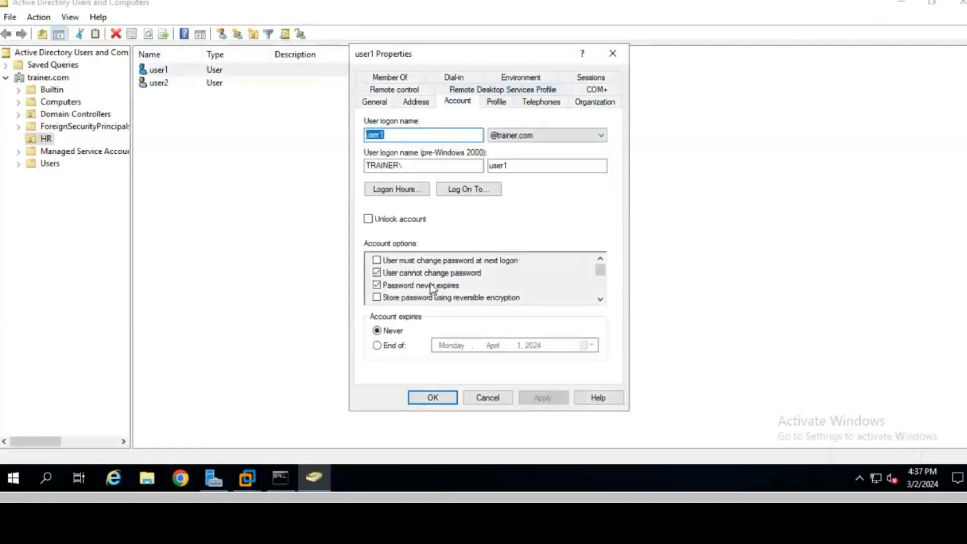
{"action": "left_click", "coordinate": [397, 190]}
{"action": "left_click_drag", "start_coordinate": [457, 297], "coordinate": [492, 298]}
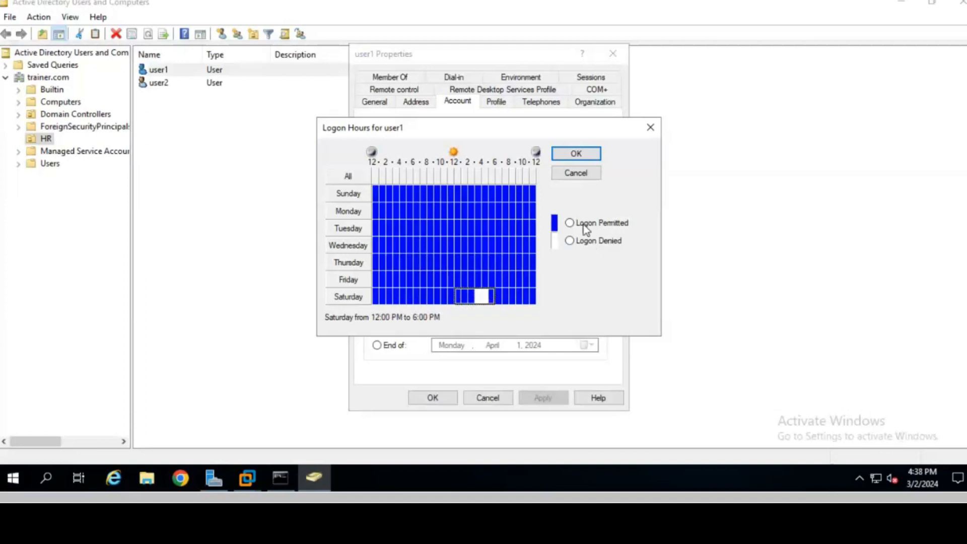
{"action": "left_click", "coordinate": [585, 225]}
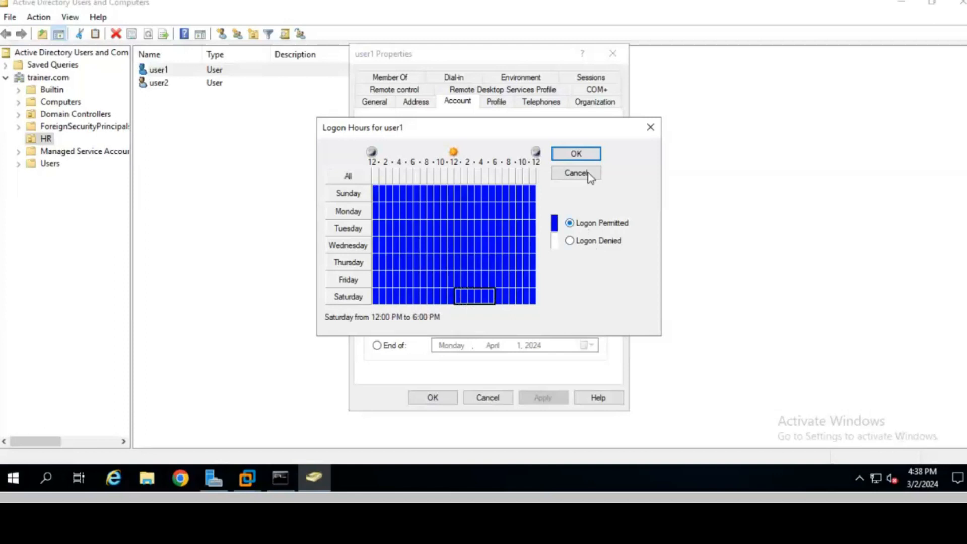
{"action": "left_click", "coordinate": [574, 154]}
{"action": "left_click", "coordinate": [543, 398]}
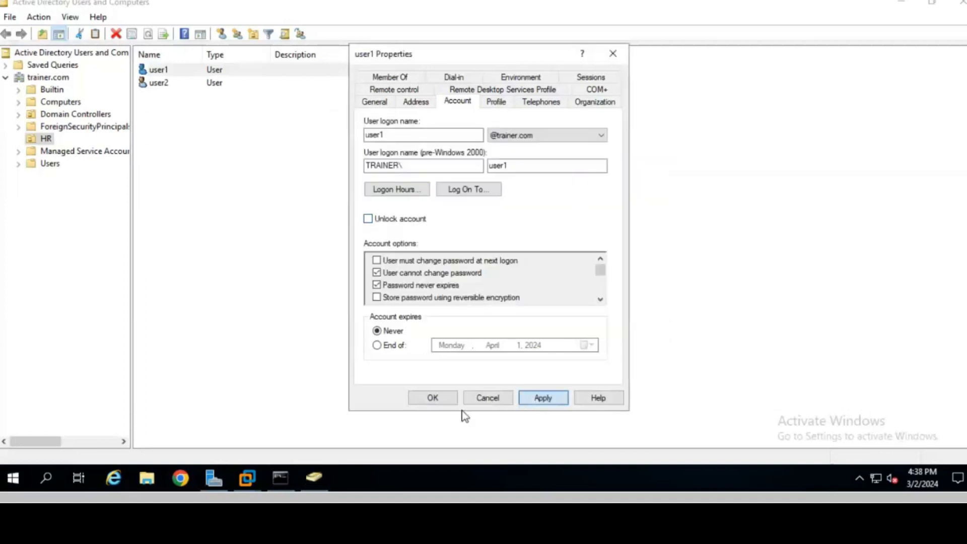
{"action": "left_click", "coordinate": [428, 403]}
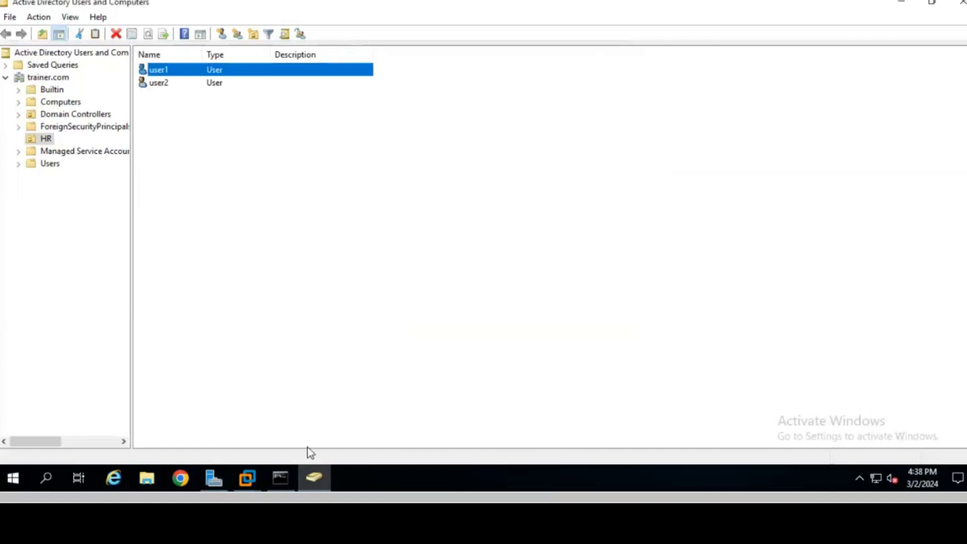
- Sign in to the Windows 10 VM as user1 with the account password, then release control to the host
{"action": "mouse_move", "coordinate": [251, 484]}
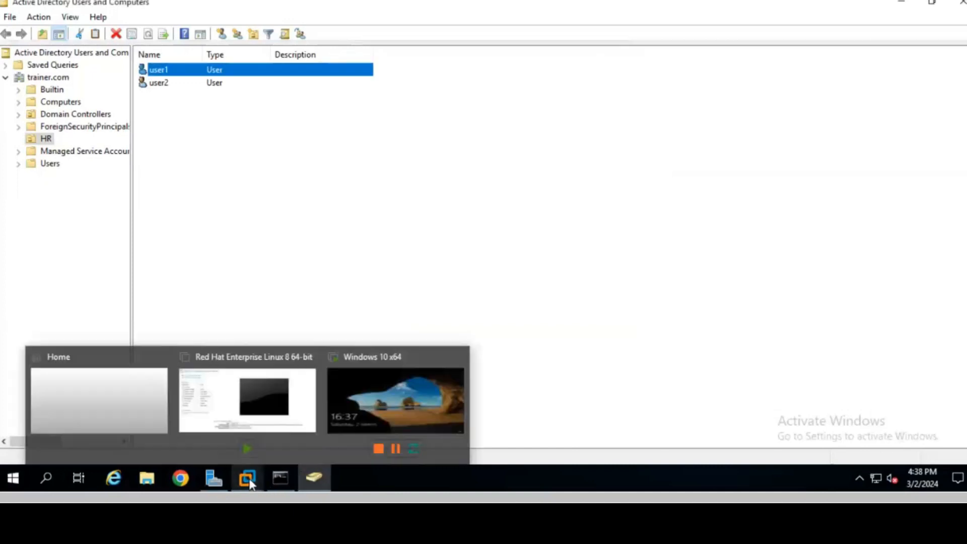
{"action": "left_click", "coordinate": [392, 418]}
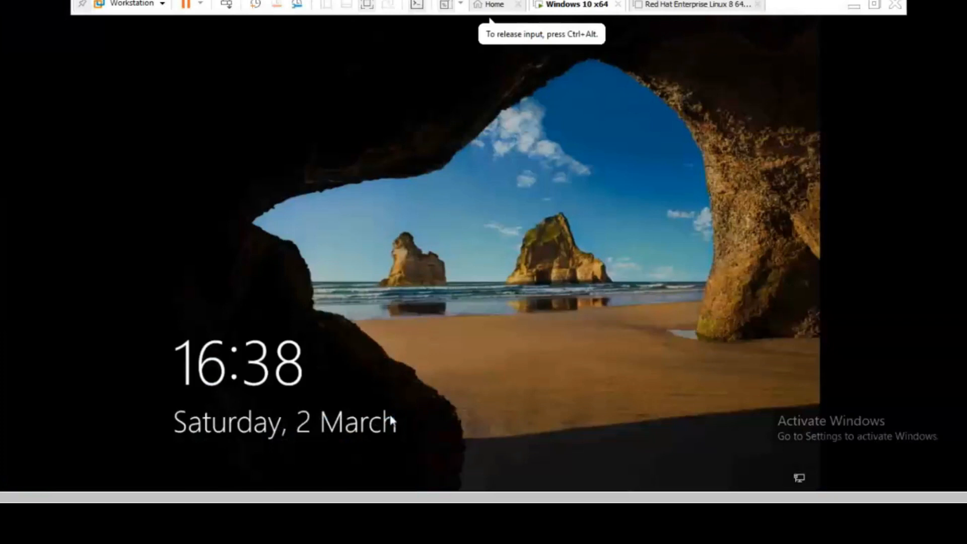
{"action": "left_click", "coordinate": [369, 343]}
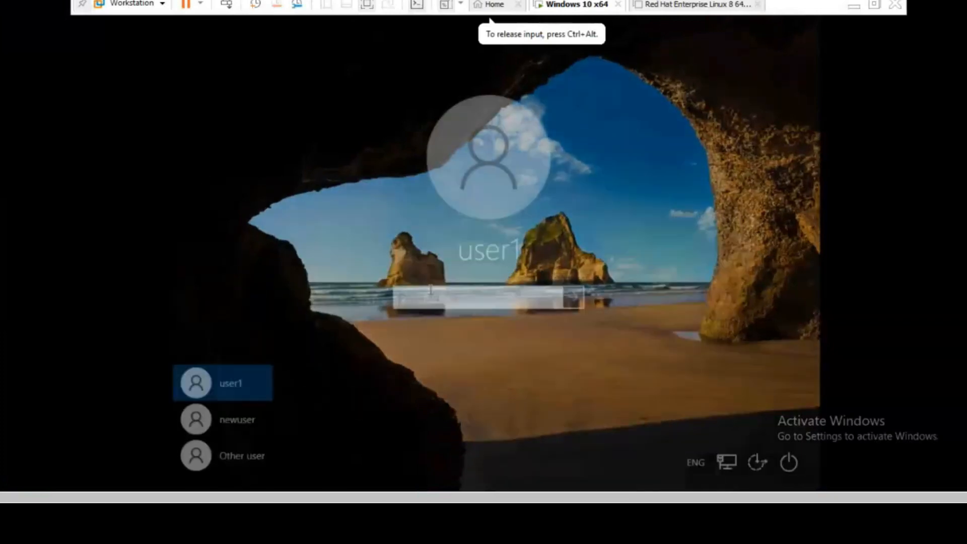
{"action": "type", "text": "**********"}
{"action": "key", "text": "Return"}
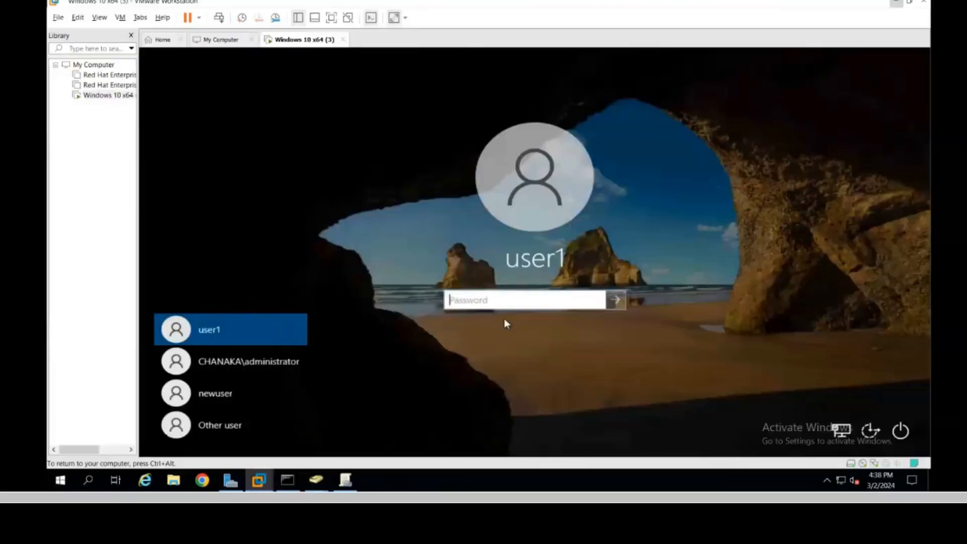
{"action": "type", "text": "**********"}
{"action": "key", "text": "Return"}
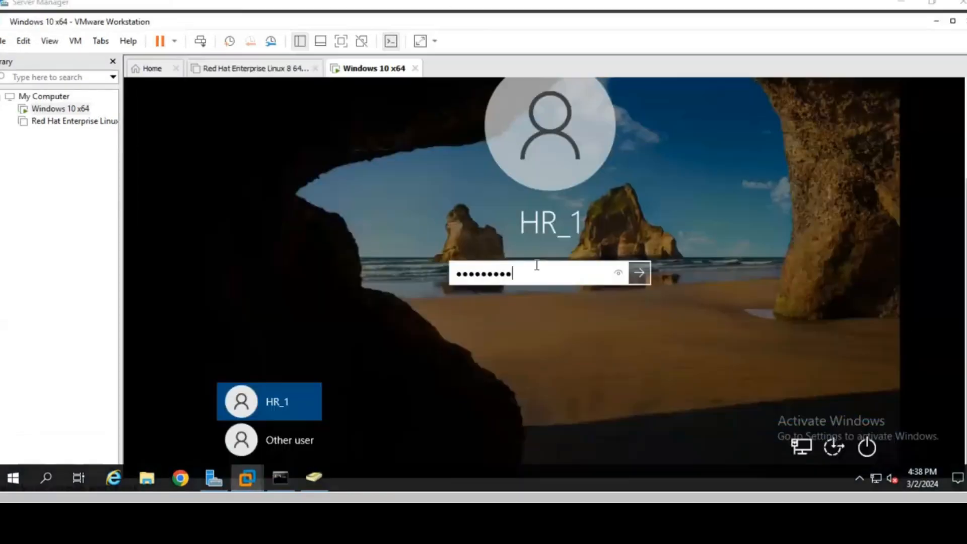
{"action": "key", "text": "Return"}
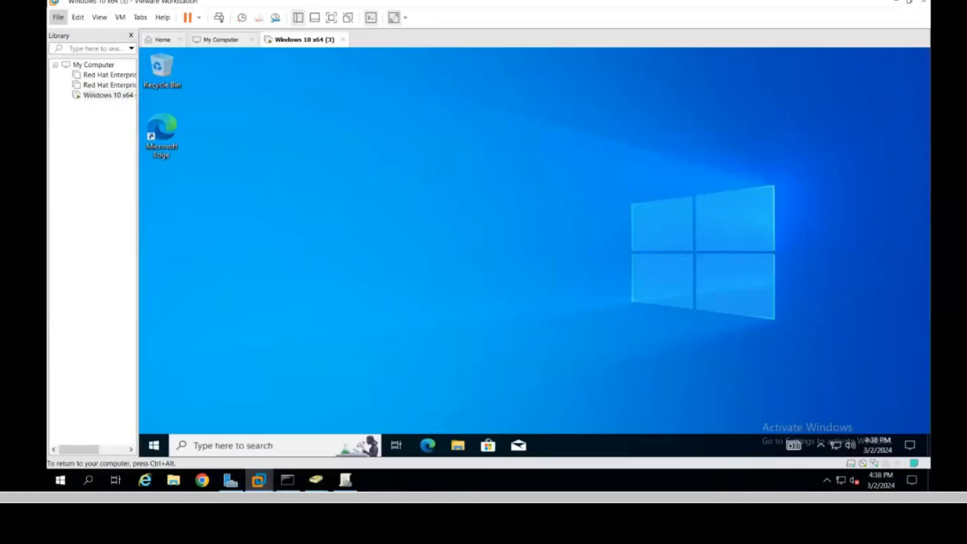
{"action": "key", "text": "ctrl+alt"}
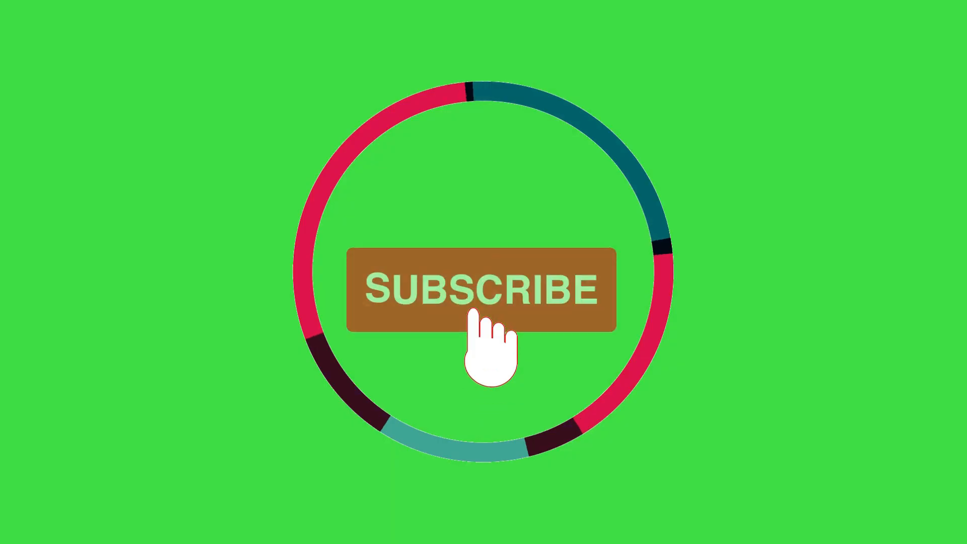